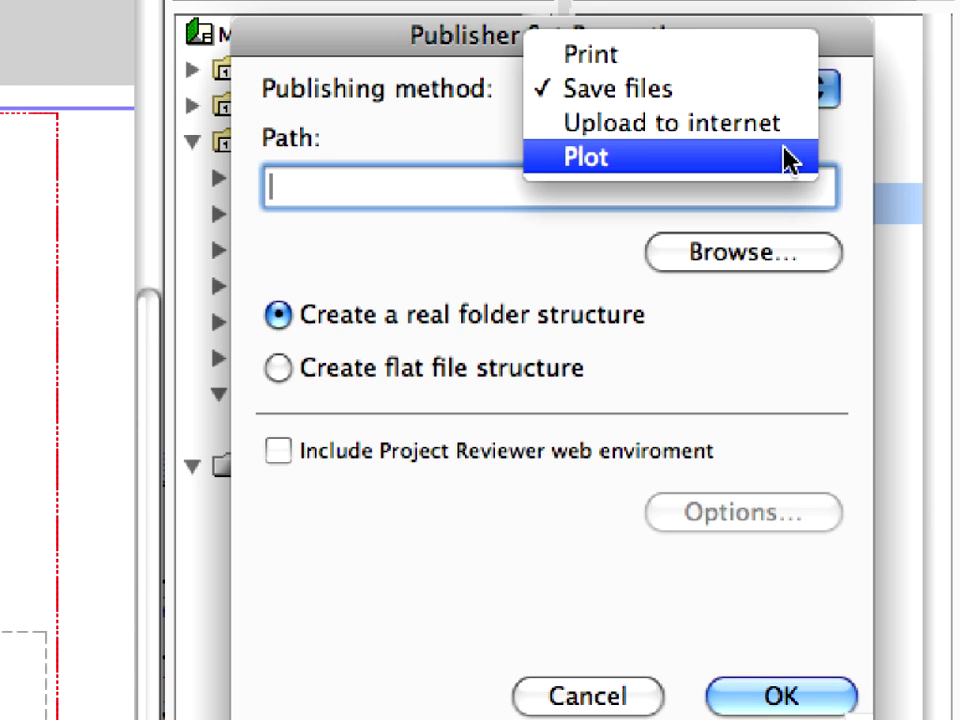
- Set the publishing method to Plot, then show the 04-CD PMK Set among the publisher sets
left_click(785, 157)
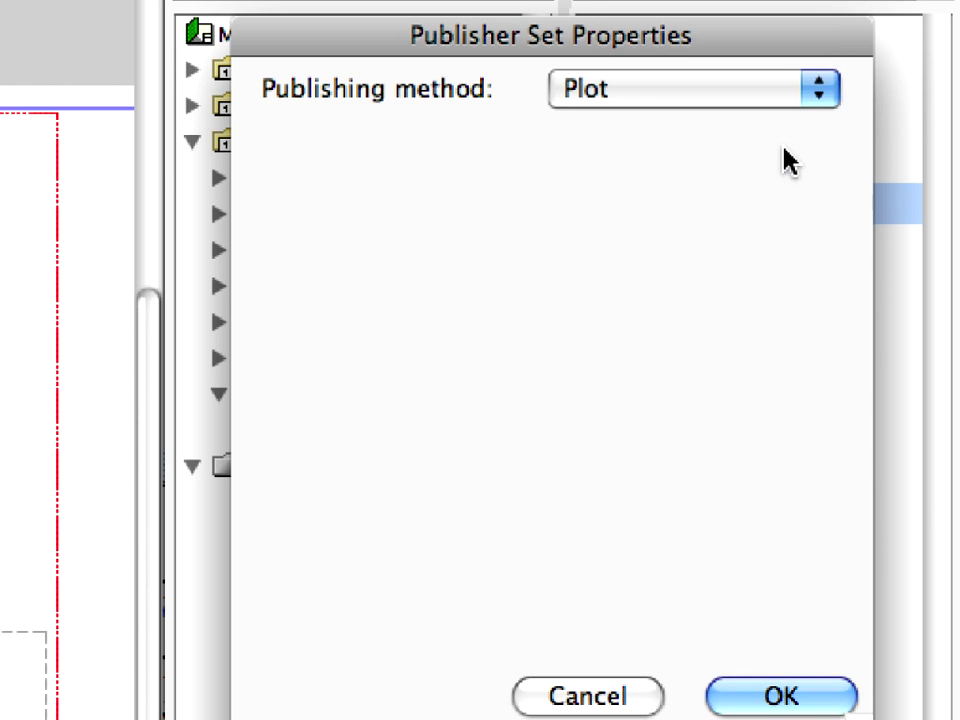
left_click(781, 696)
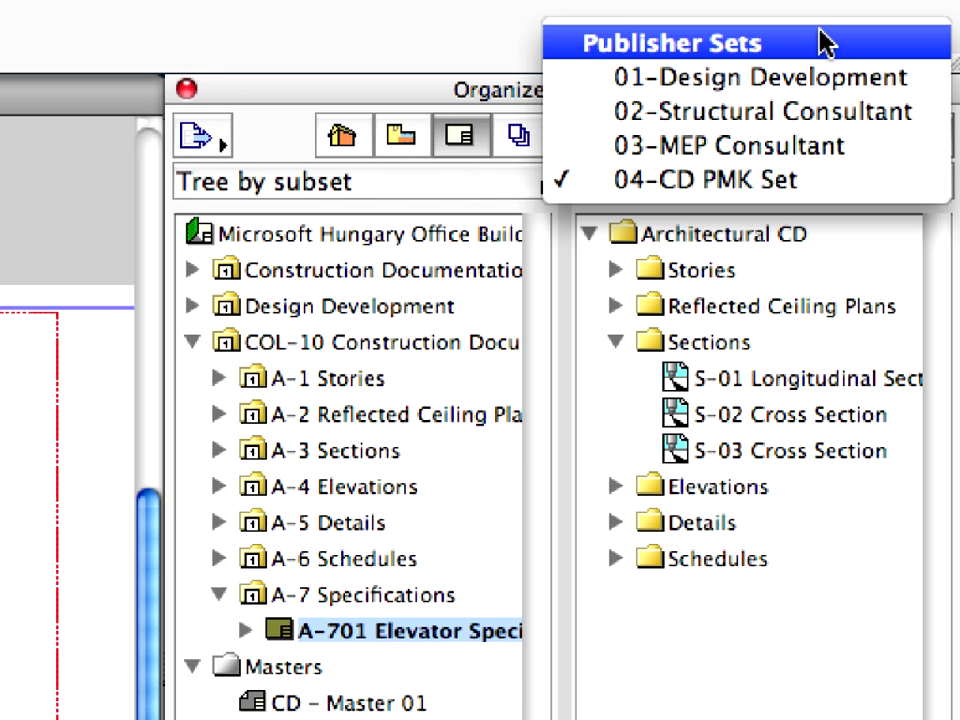
left_click(822, 42)
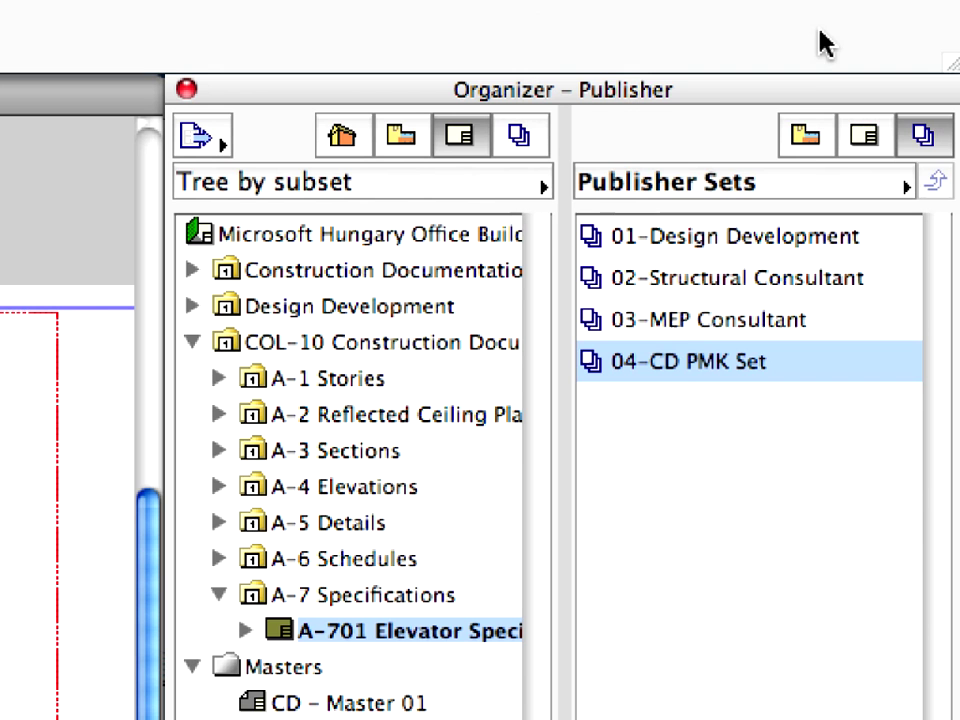
left_click(936, 392)
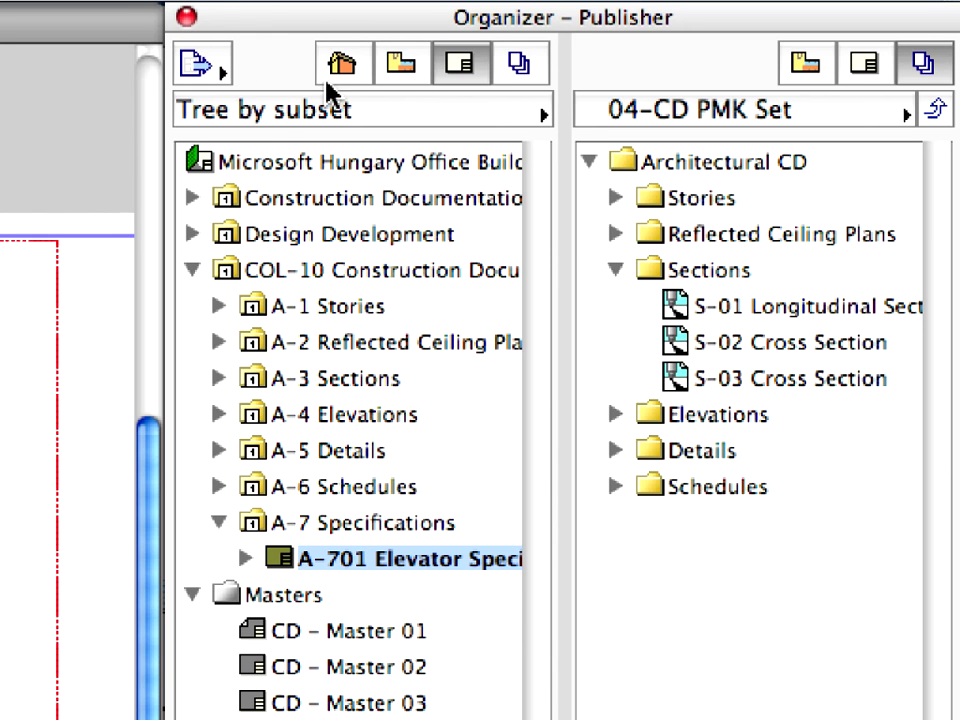
- Keep the current project in the Project Chooser and list all four publisher sets in the Organizer
left_click(218, 85)
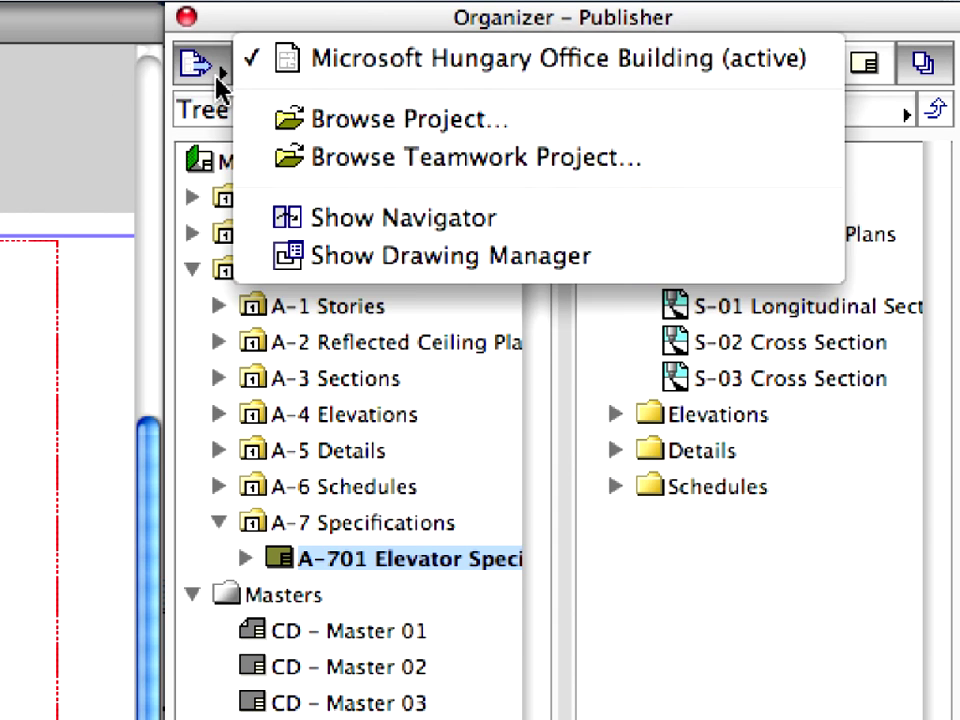
left_click(603, 66)
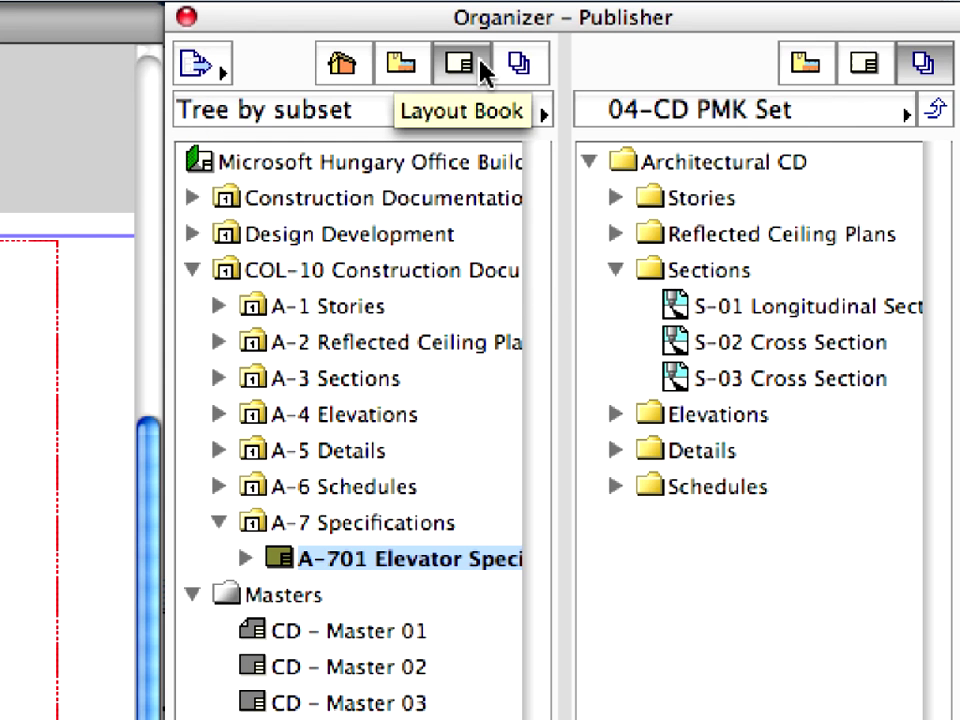
left_click(826, 117)
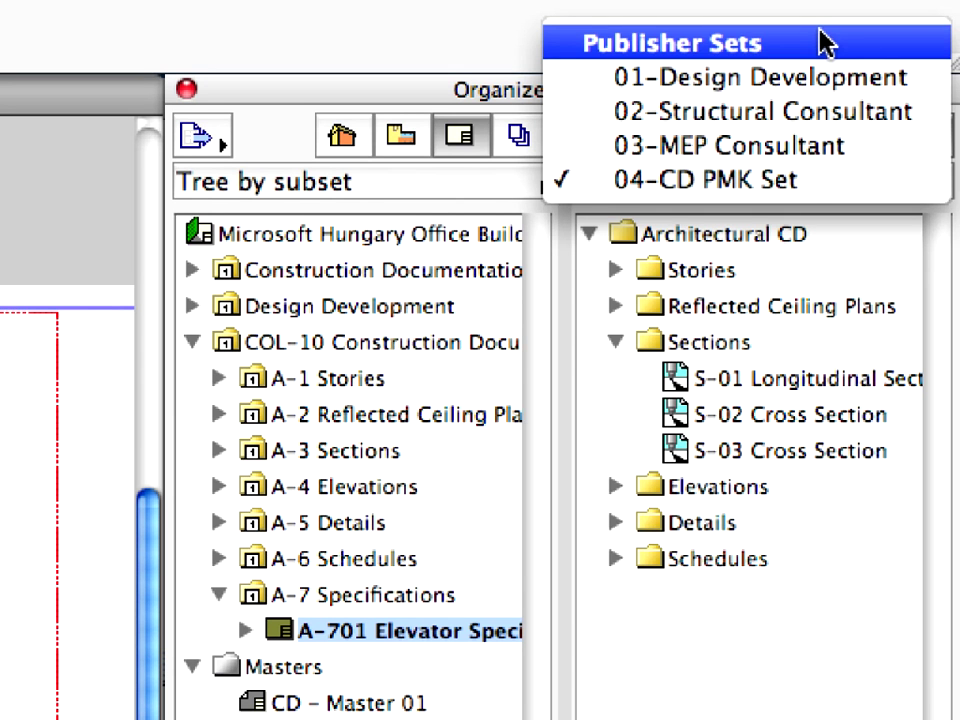
left_click(826, 42)
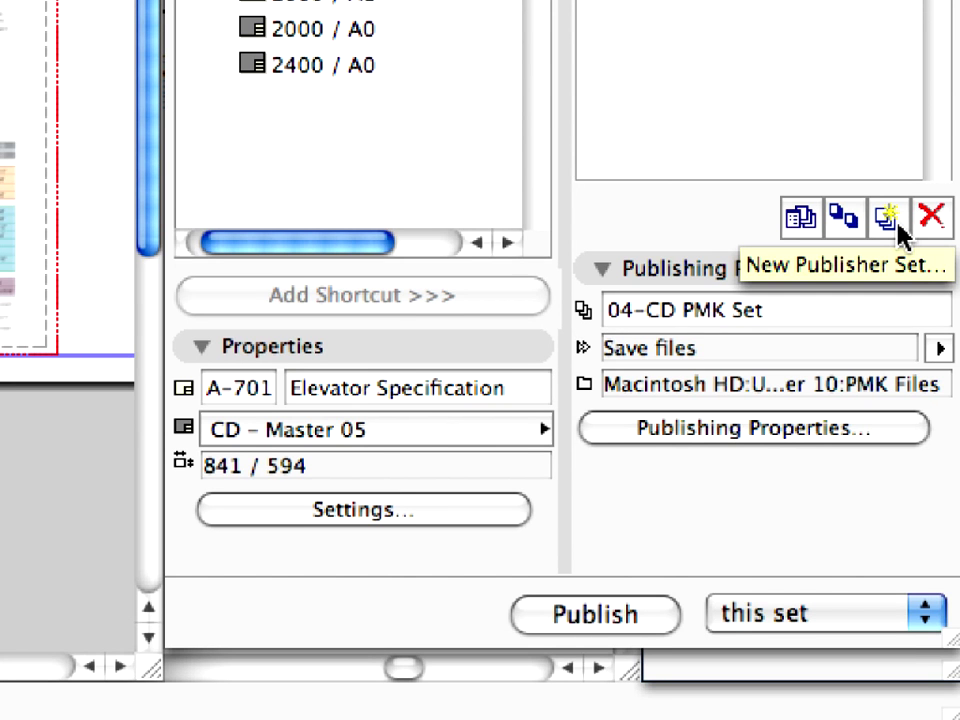
- Create a new publisher set named '05-CD Plot Set'
left_click(888, 218)
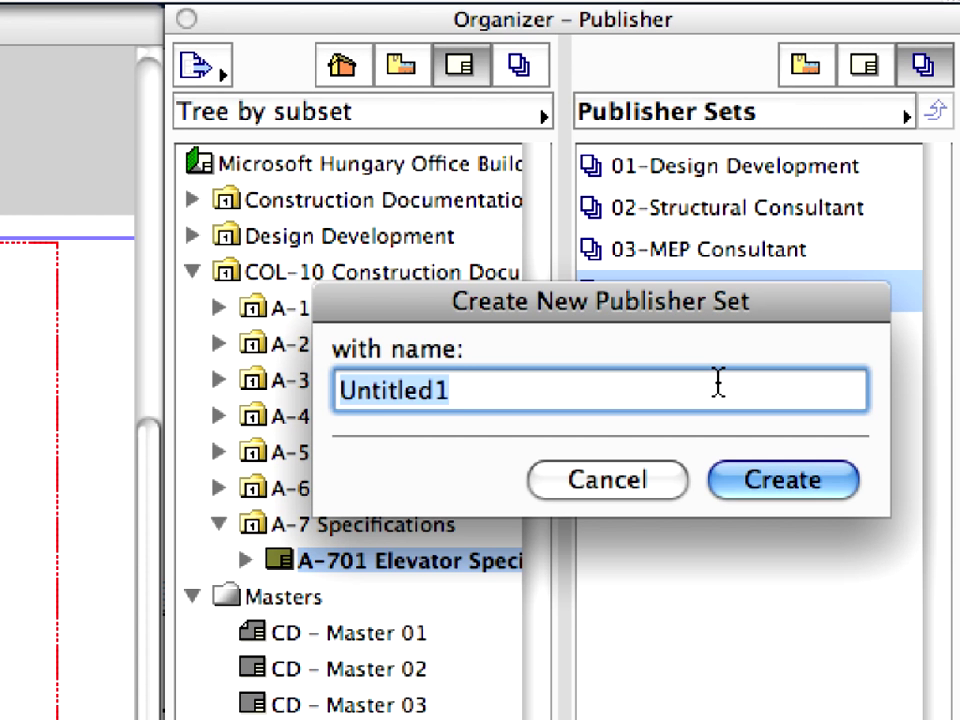
type("05-CD Plot Set")
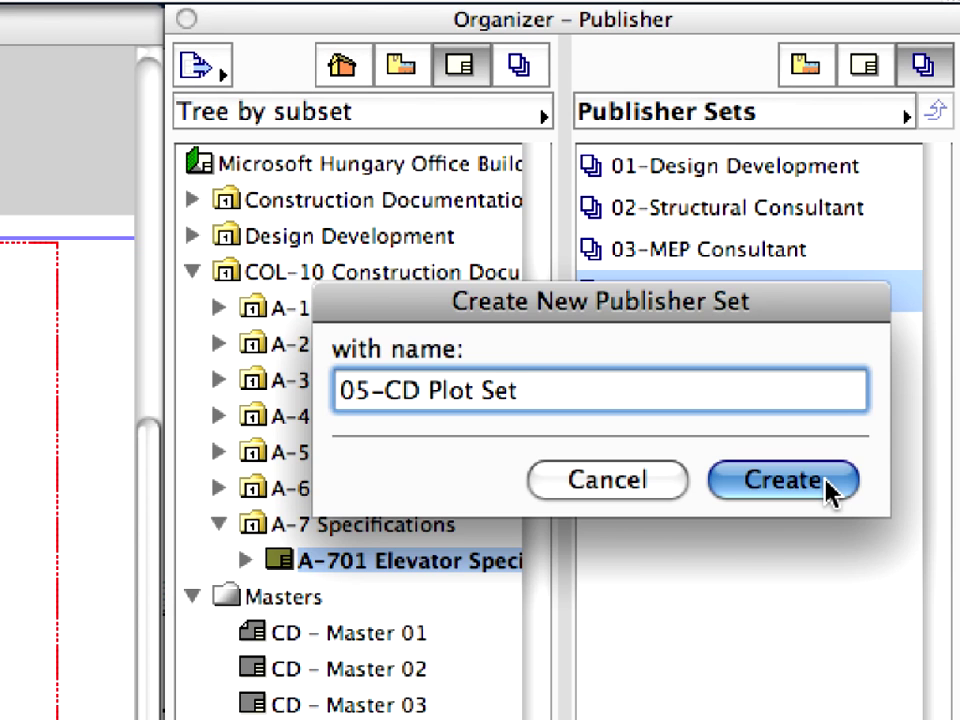
left_click(782, 480)
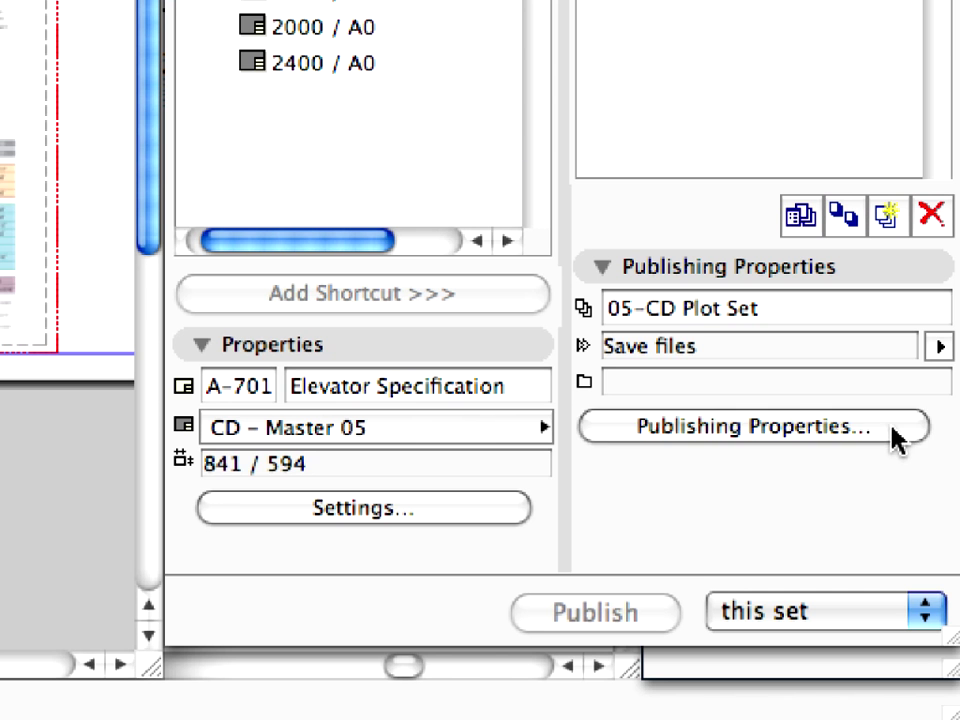
- Set the 05-CD Plot Set's publishing method to Plot
left_click(890, 430)
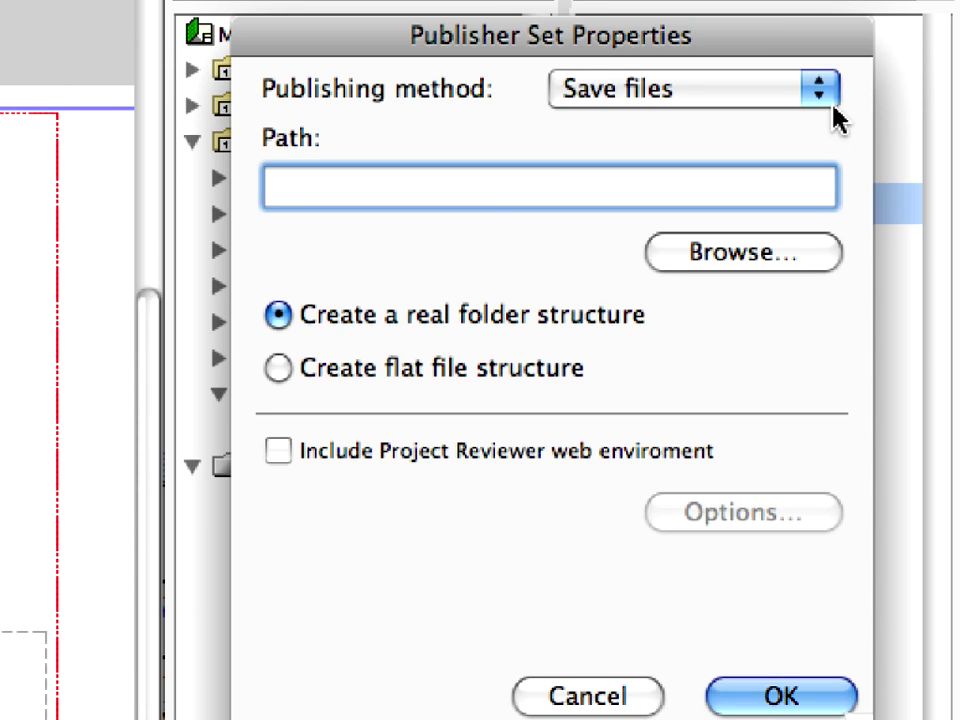
left_click(822, 90)
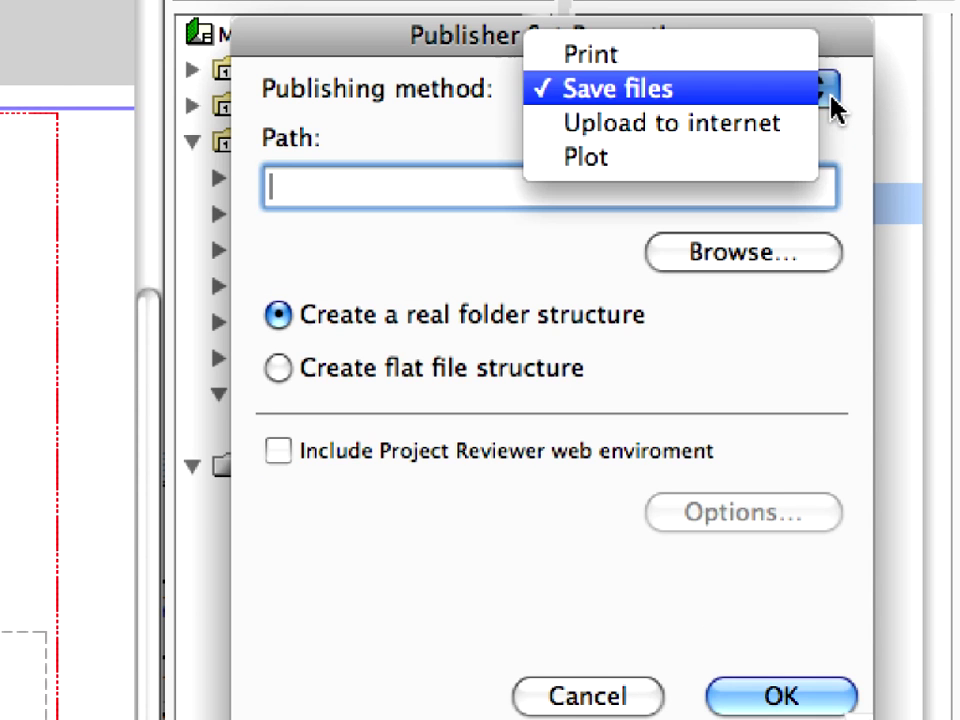
left_click(785, 157)
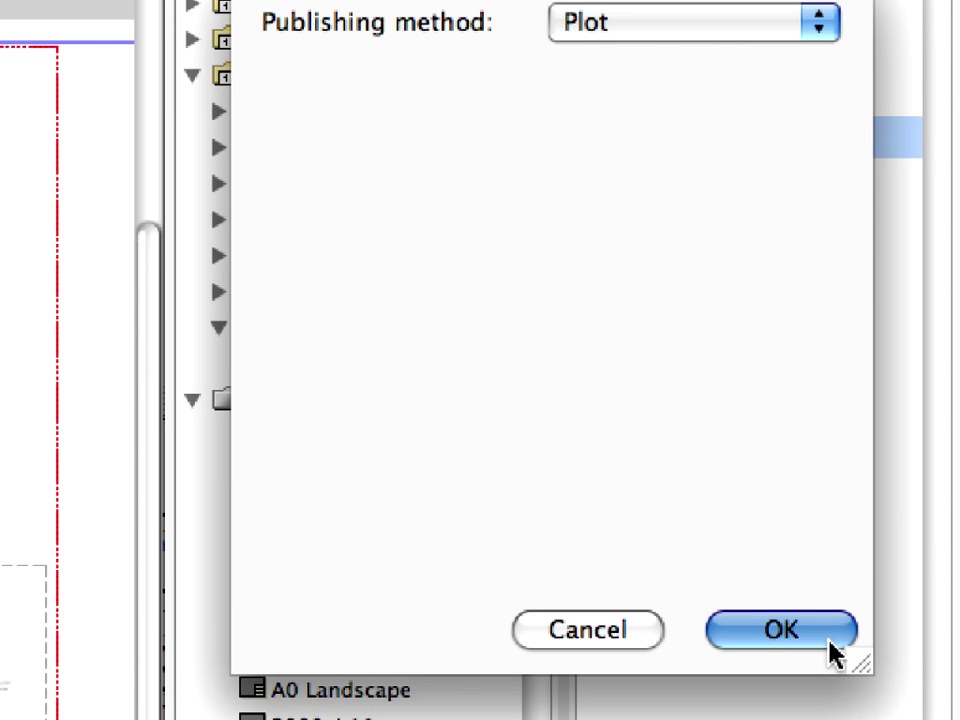
left_click(830, 652)
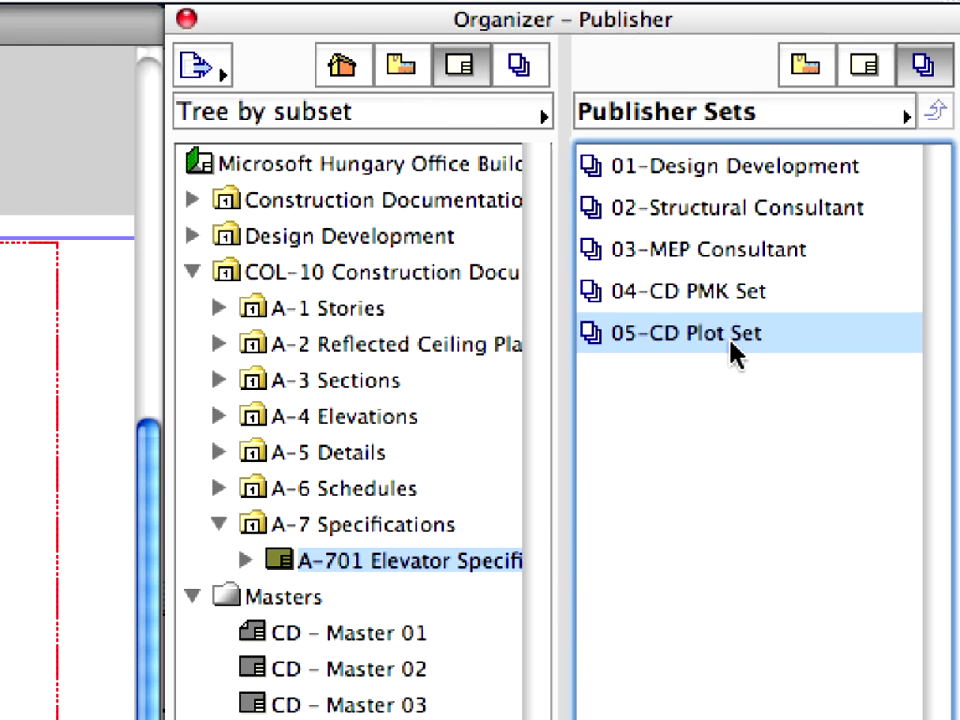
- Add the COL-10 Construction Documentation subset to 05-CD Plot Set and check the A-1 Stories folder
double_click(731, 342)
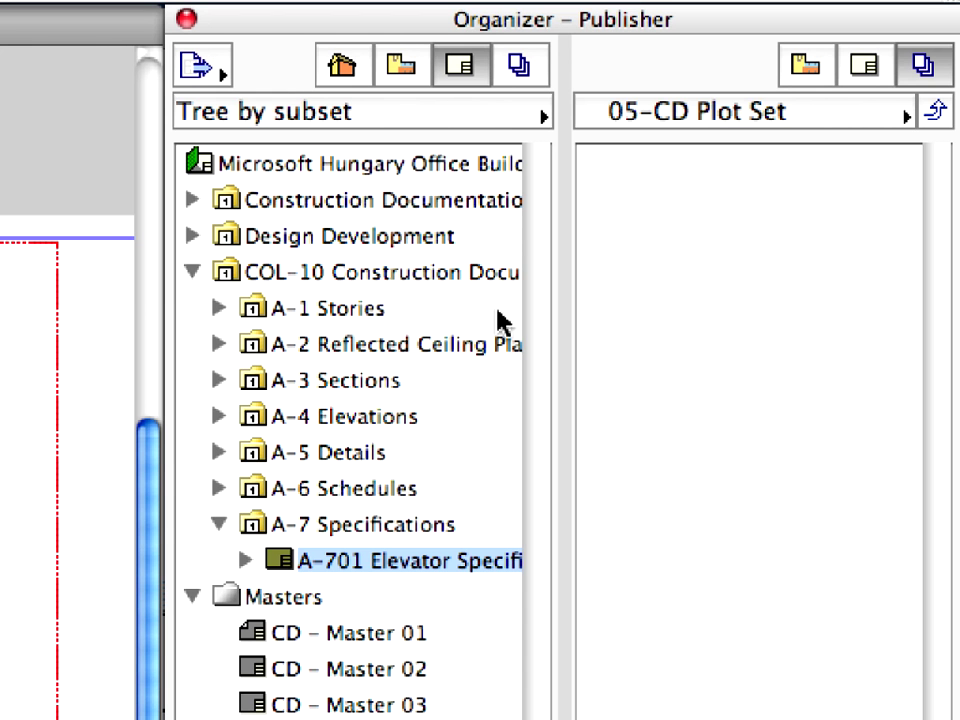
left_click(364, 281)
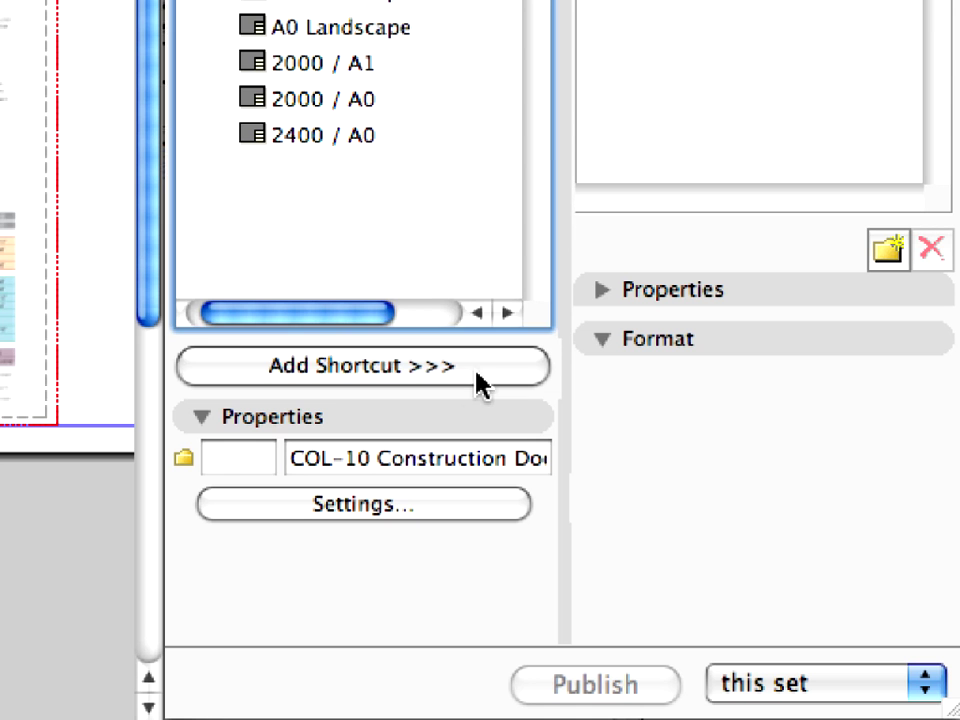
left_click(476, 370)
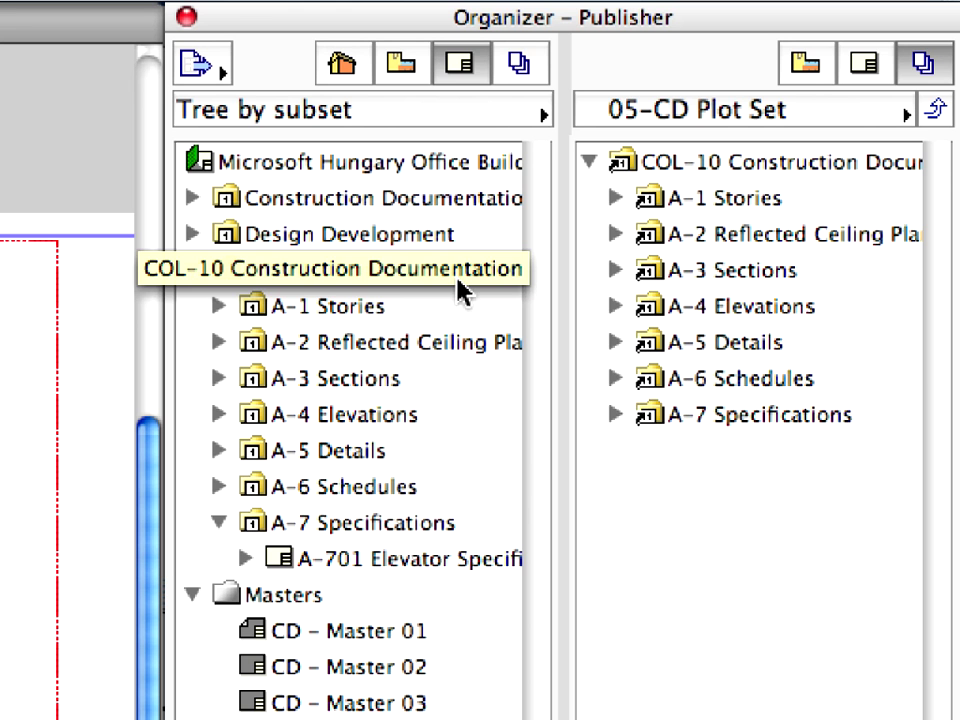
left_click(615, 198)
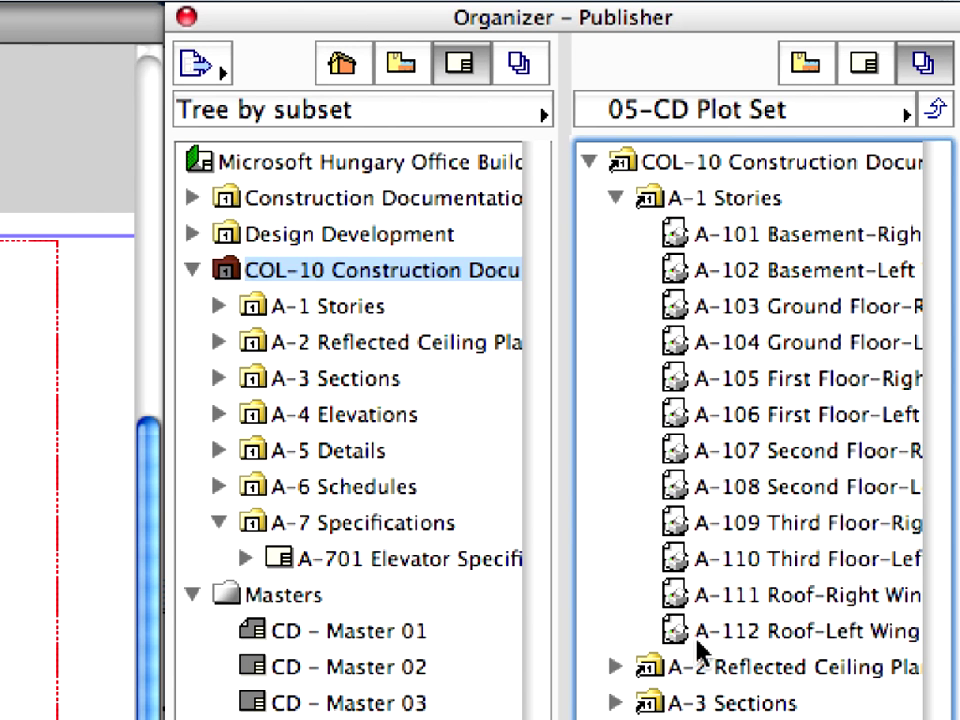
left_click(615, 199)
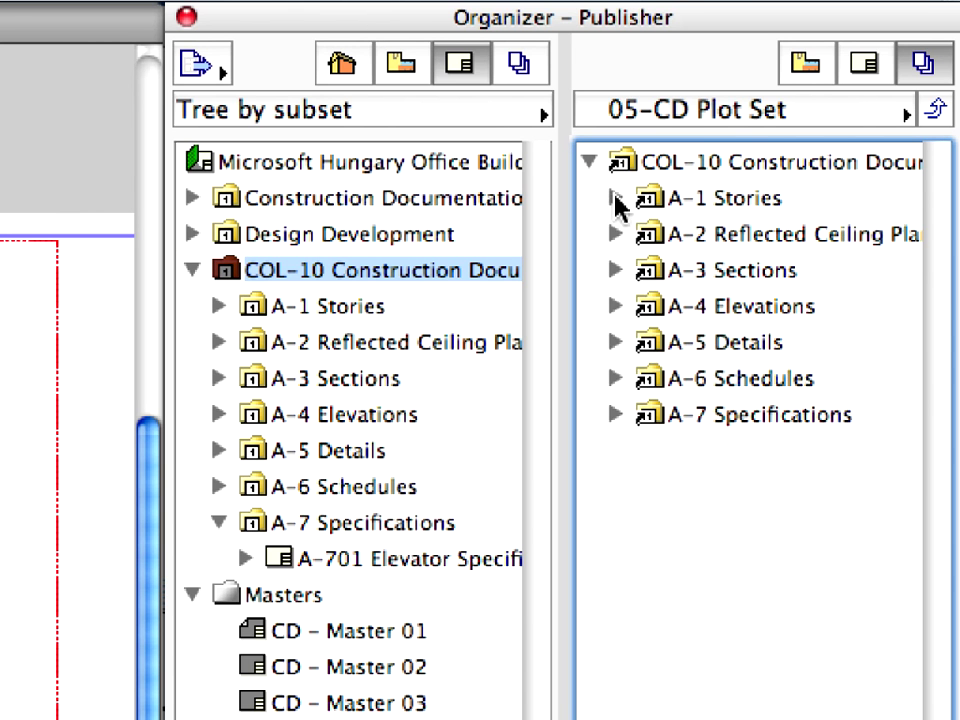
- Show 05-CD Plot Set in the Navigator's publisher view and select folders A-1 through A-4
left_click(187, 18)
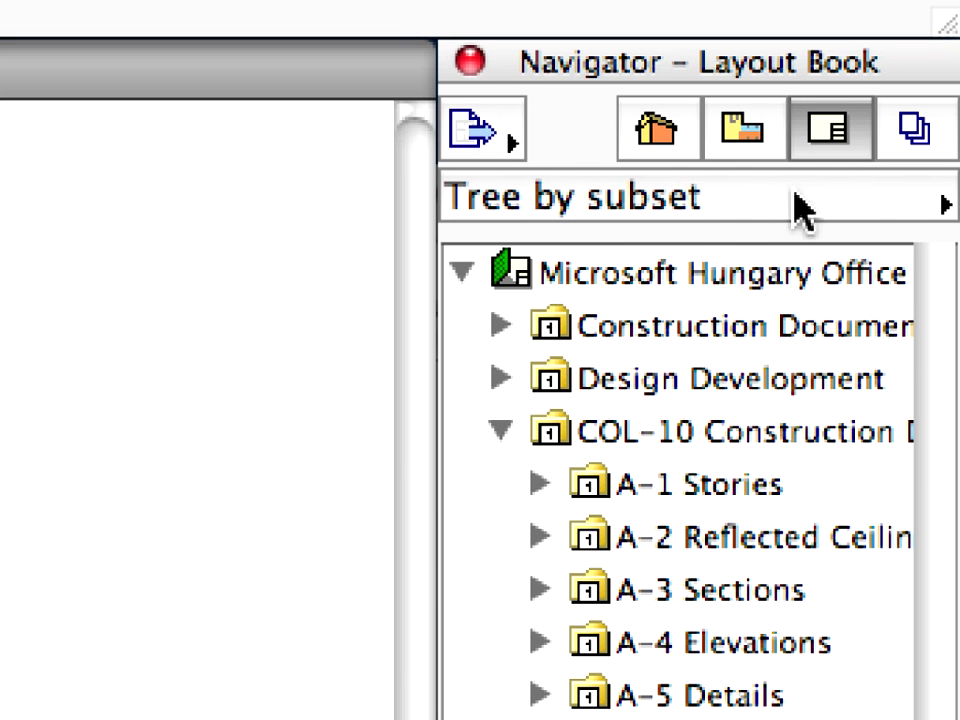
left_click(898, 140)
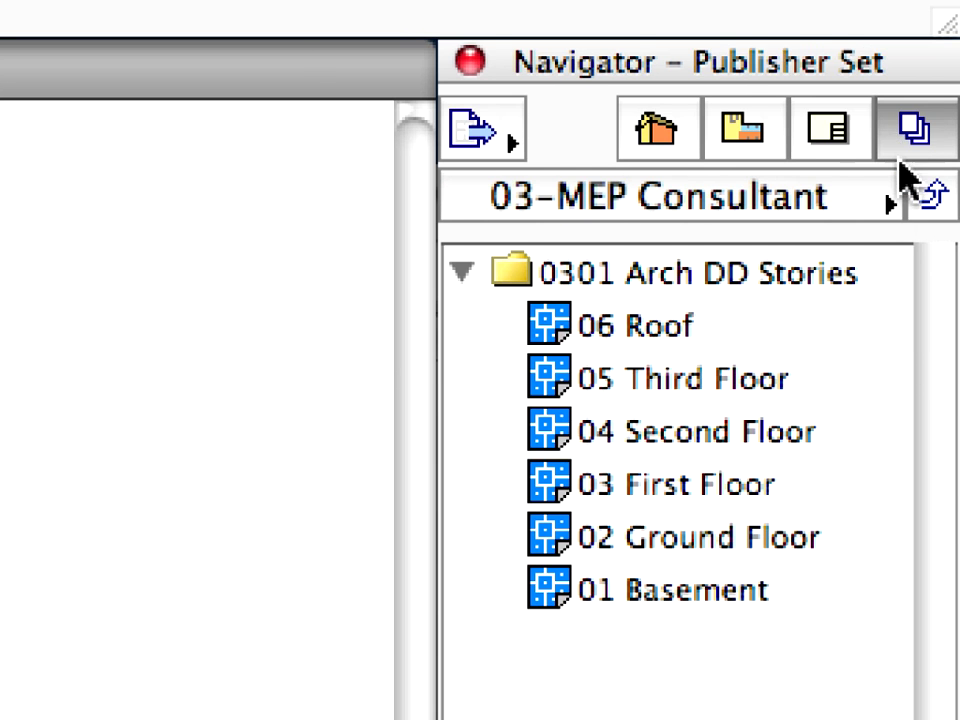
left_click(887, 190)
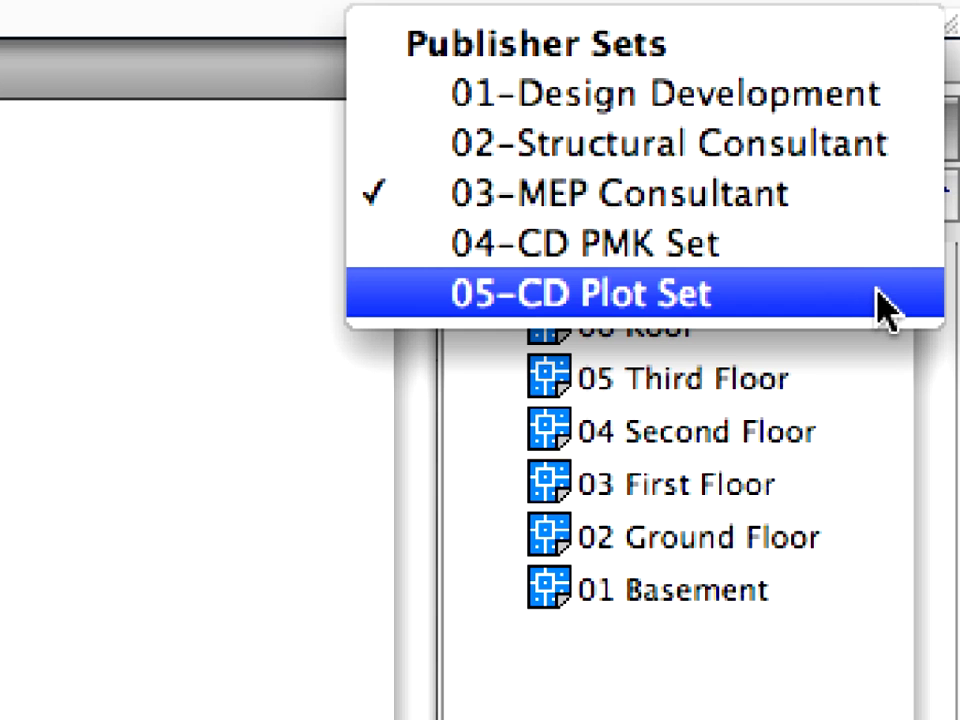
left_click(884, 295)
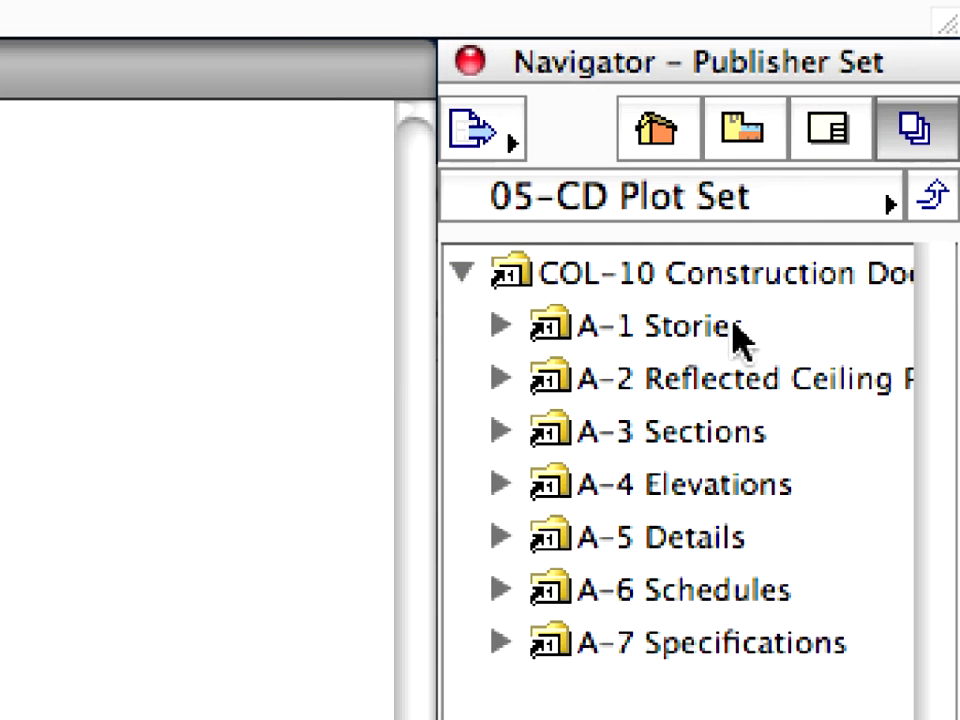
left_click(700, 327)
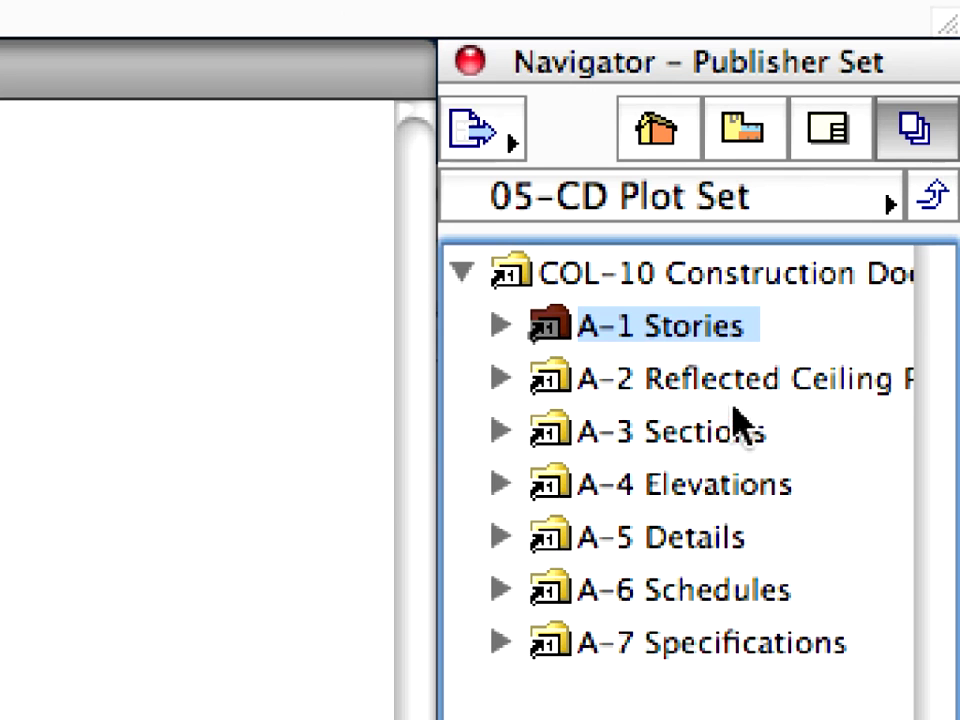
left_click(735, 495, "shift")
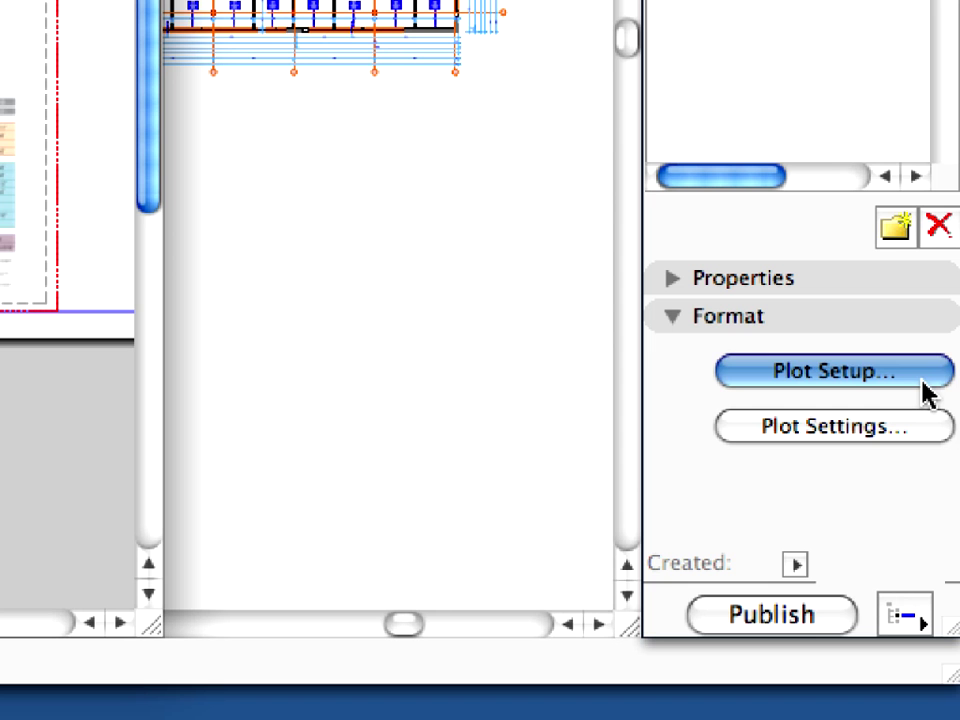
- In Plot Setup, switch the plotter manufacturer to the template driver
left_click(922, 383)
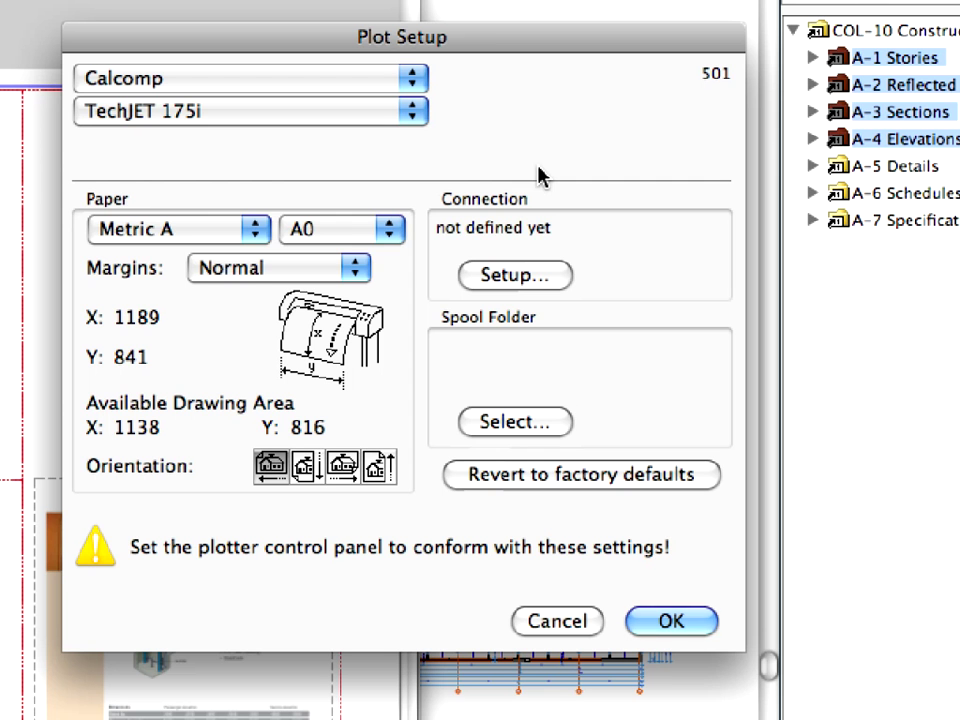
left_click(418, 85)
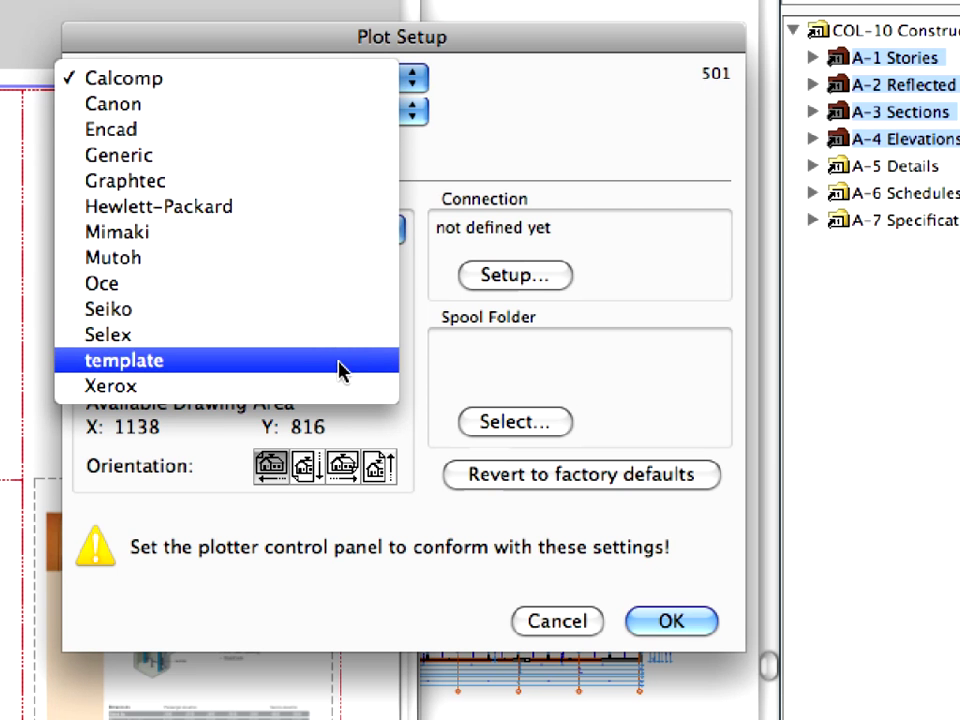
left_click(476, 375)
left_click(416, 111)
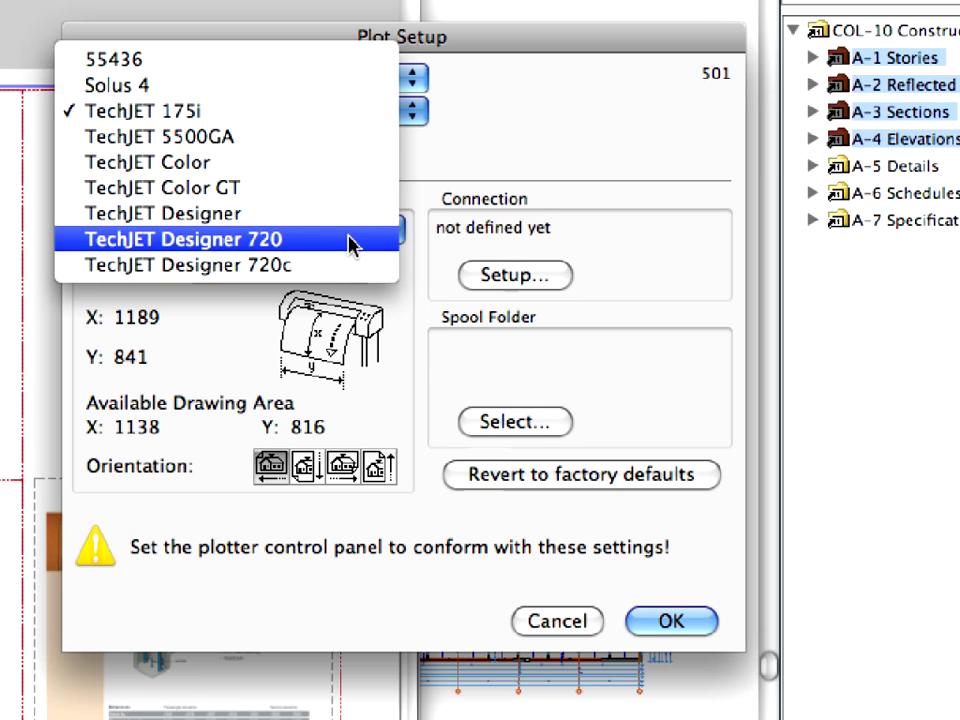
left_click(462, 152)
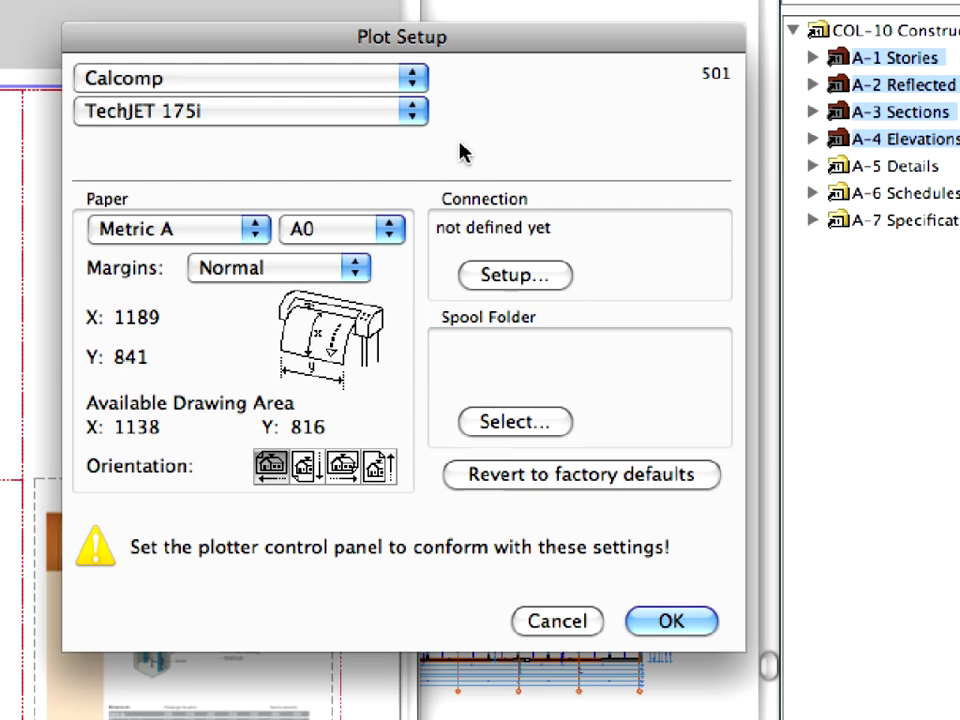
left_click(411, 82)
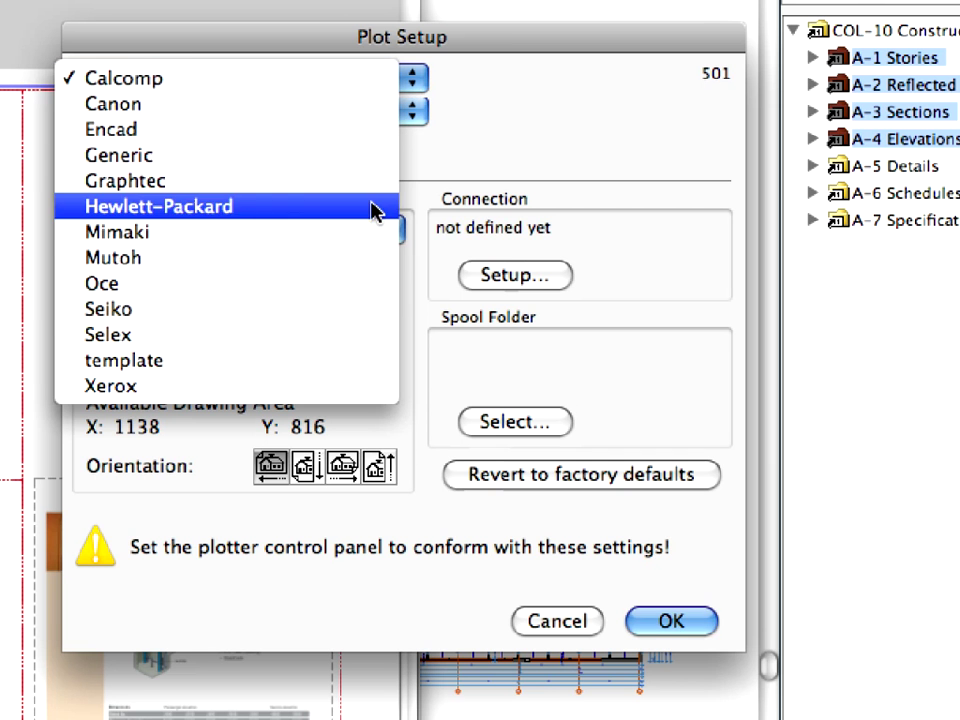
left_click(366, 366)
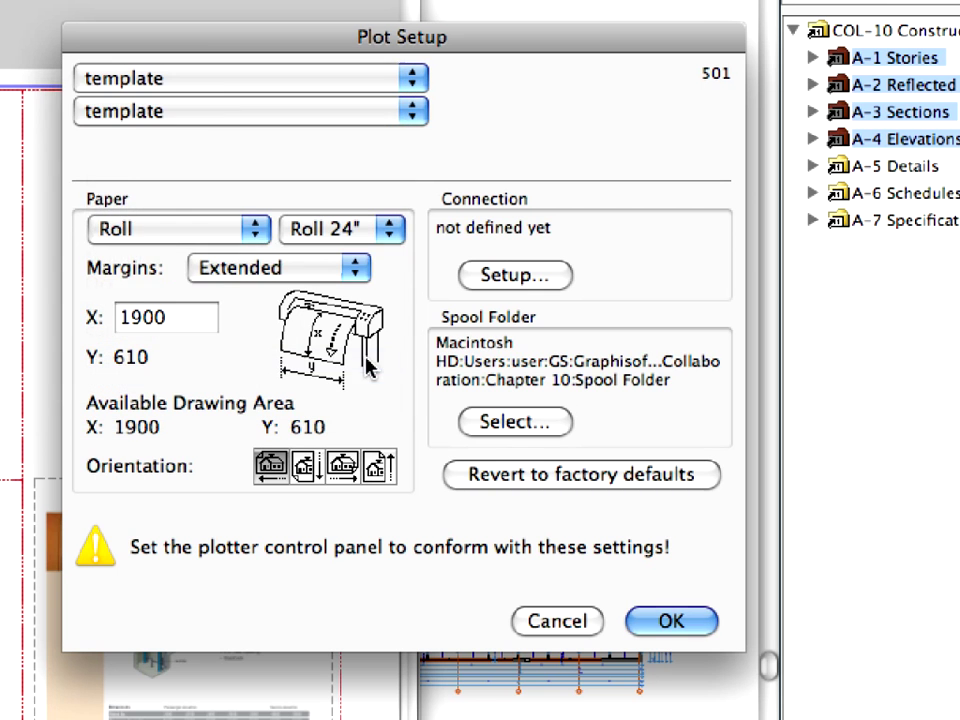
- Use Roll 36" paper with Extended margins and a 1900 drawing length
left_click(259, 233)
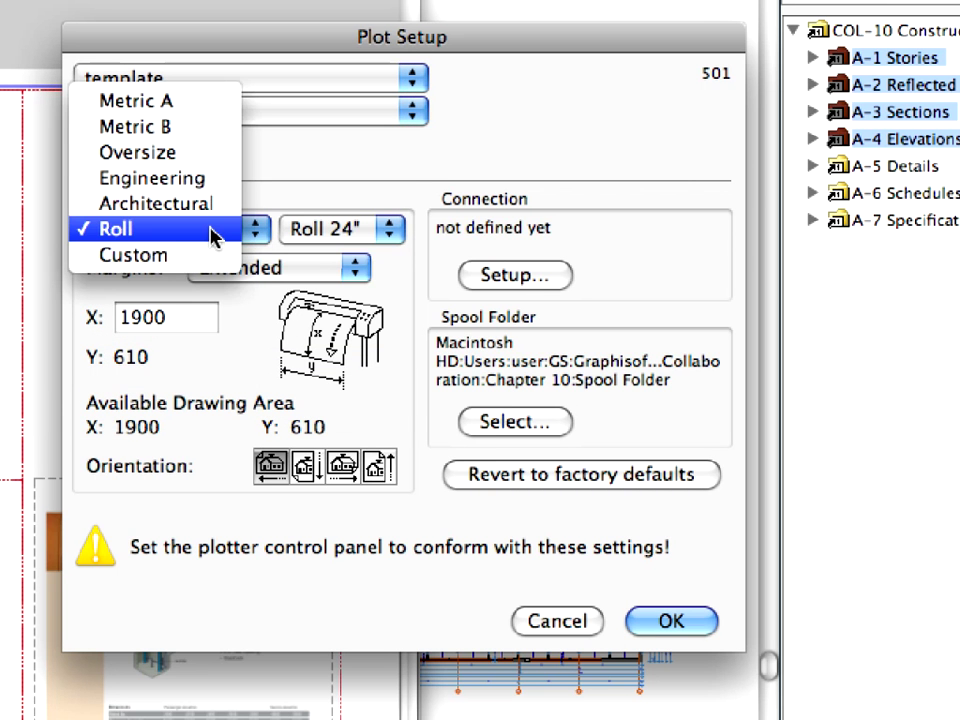
left_click(215, 236)
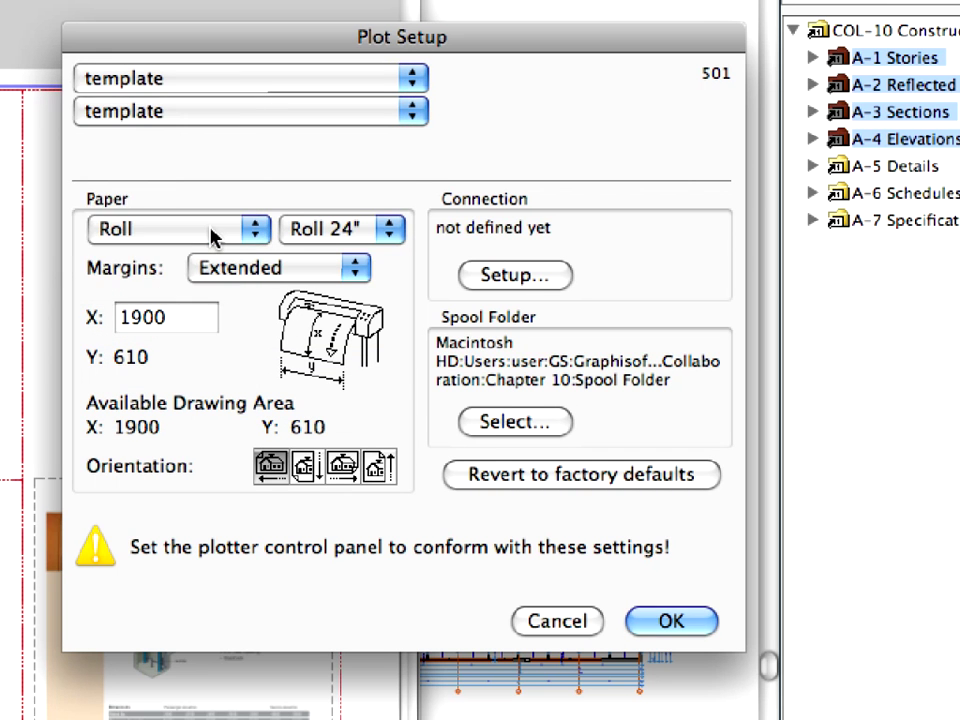
left_click(378, 233)
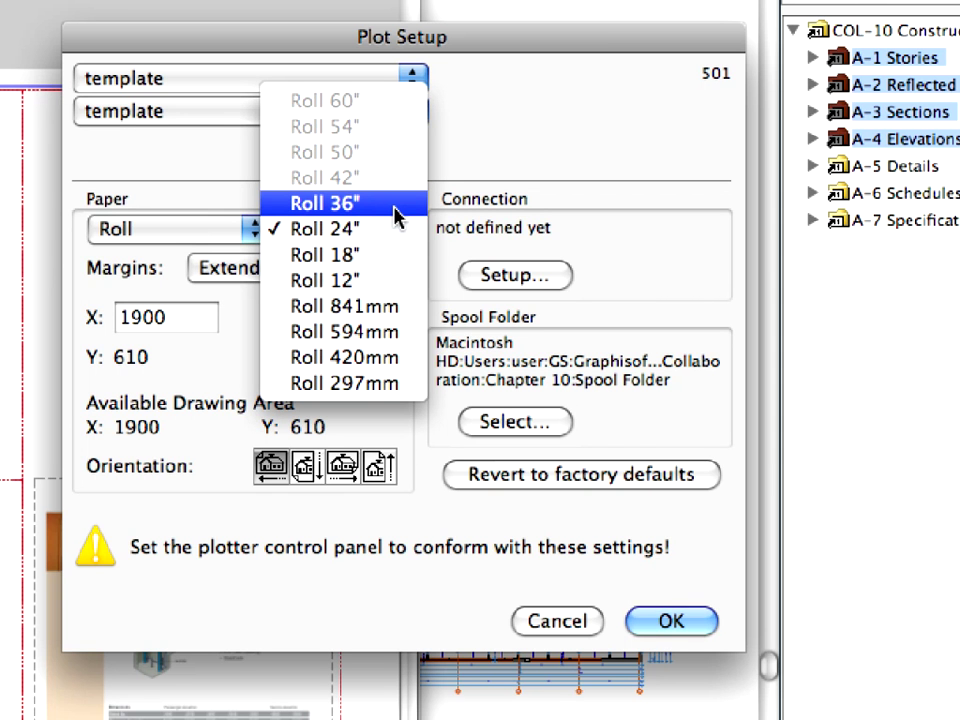
left_click(395, 208)
left_click(292, 268)
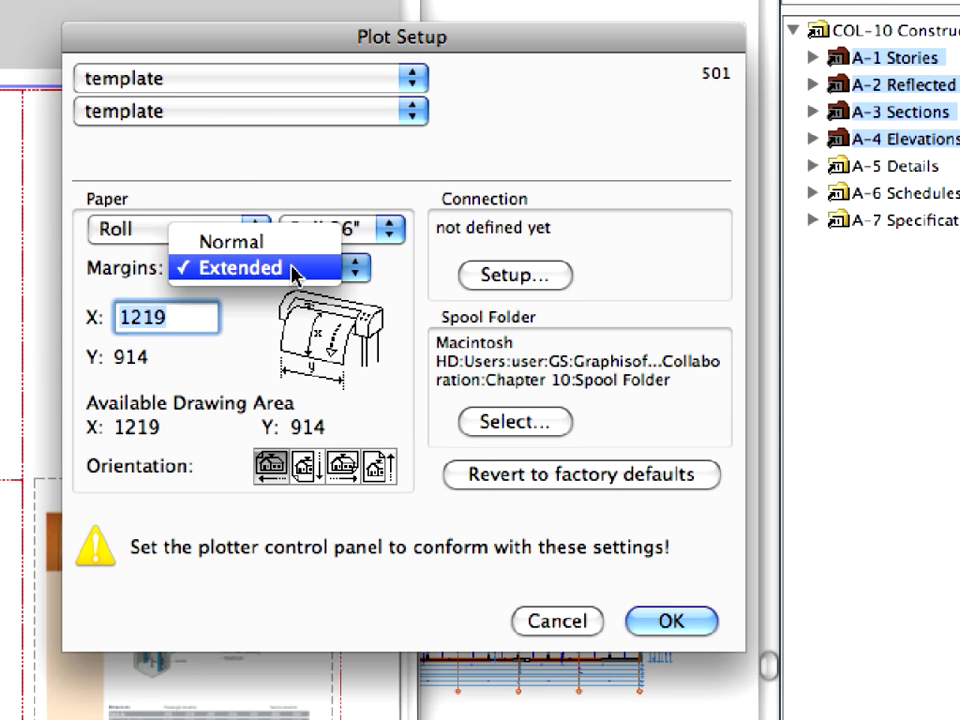
left_click(293, 268)
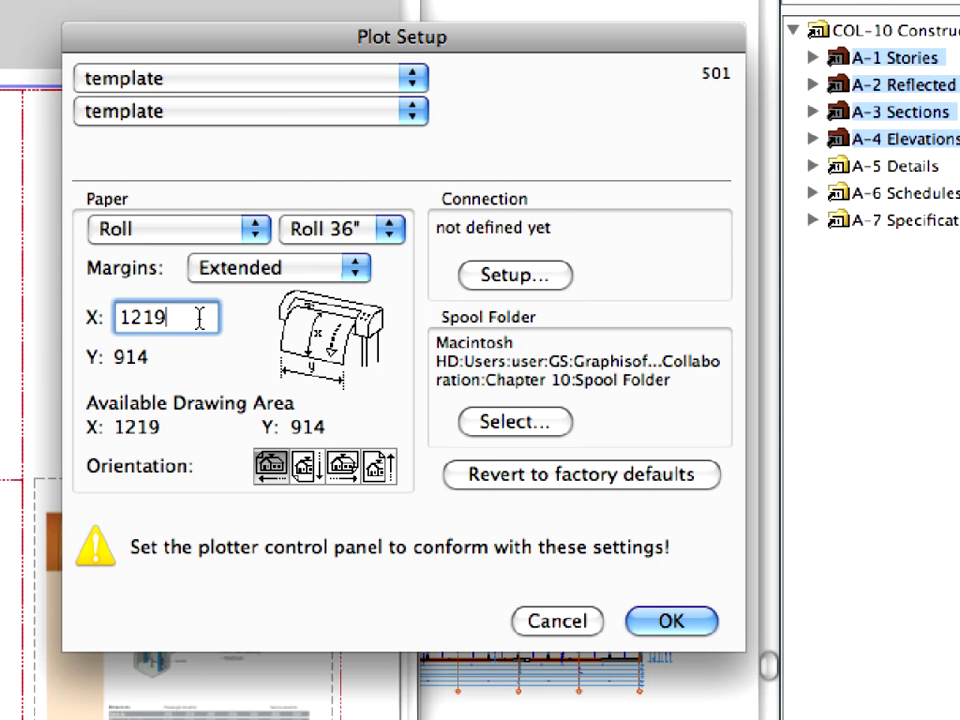
type("1900")
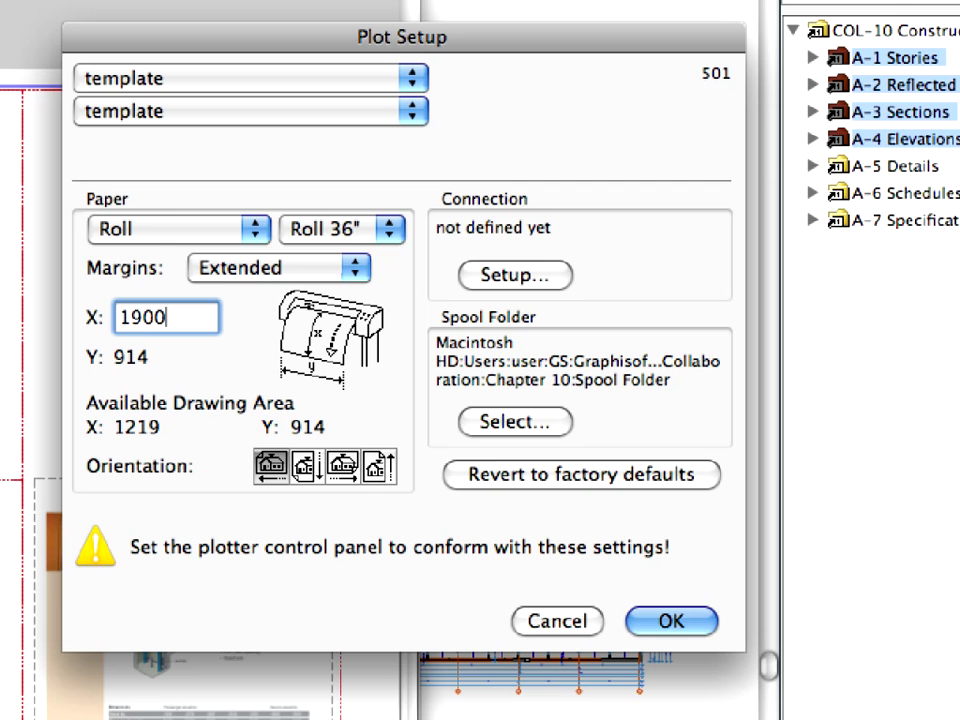
double_click(135, 316)
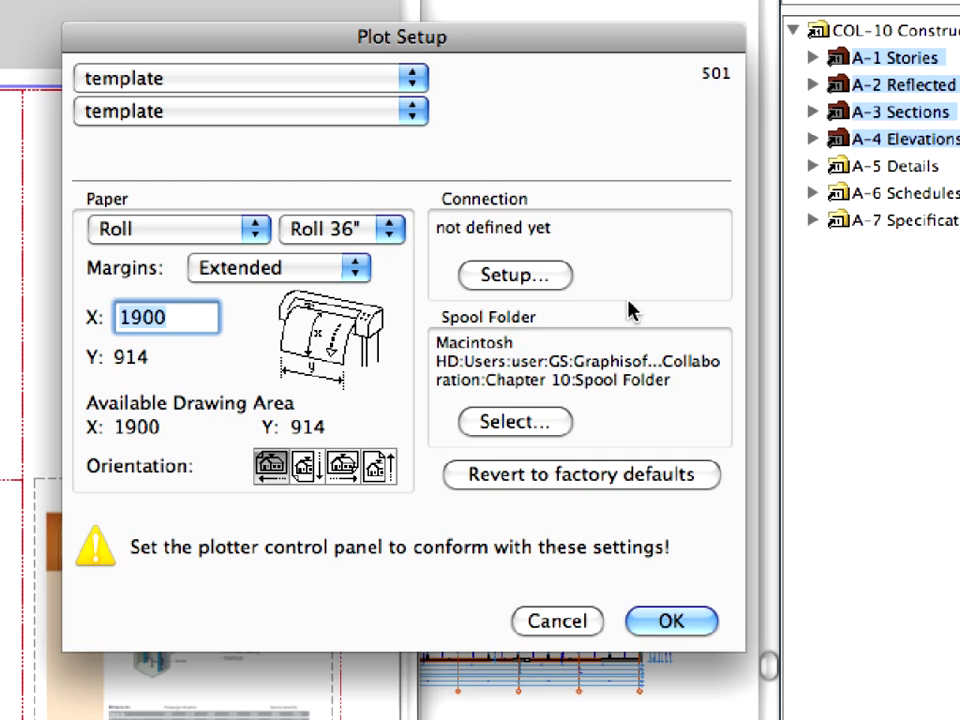
left_click(560, 284)
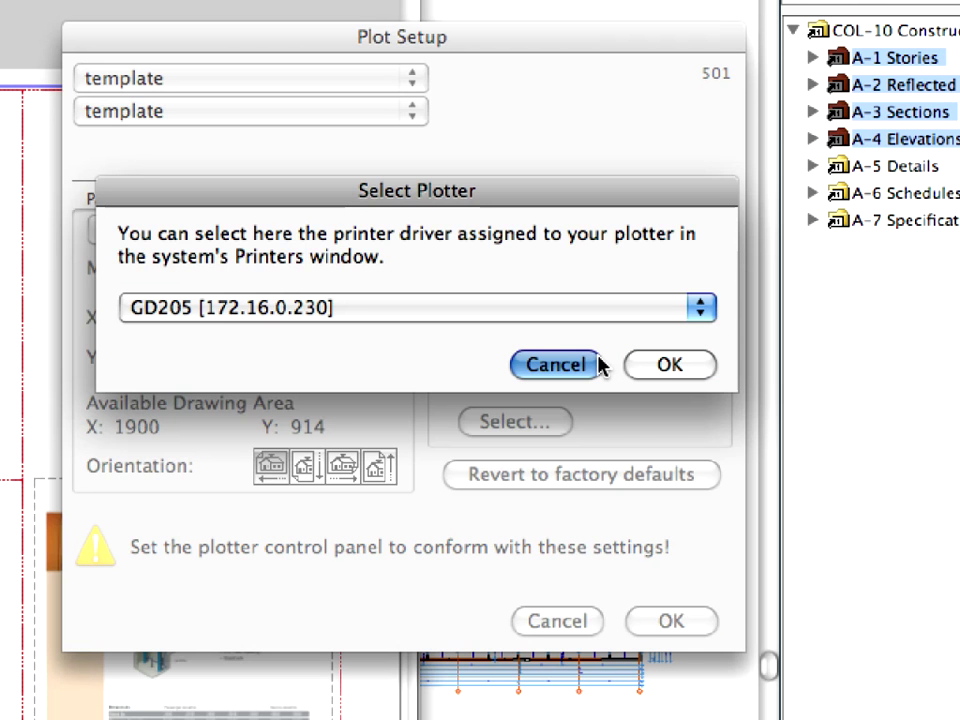
left_click(598, 365)
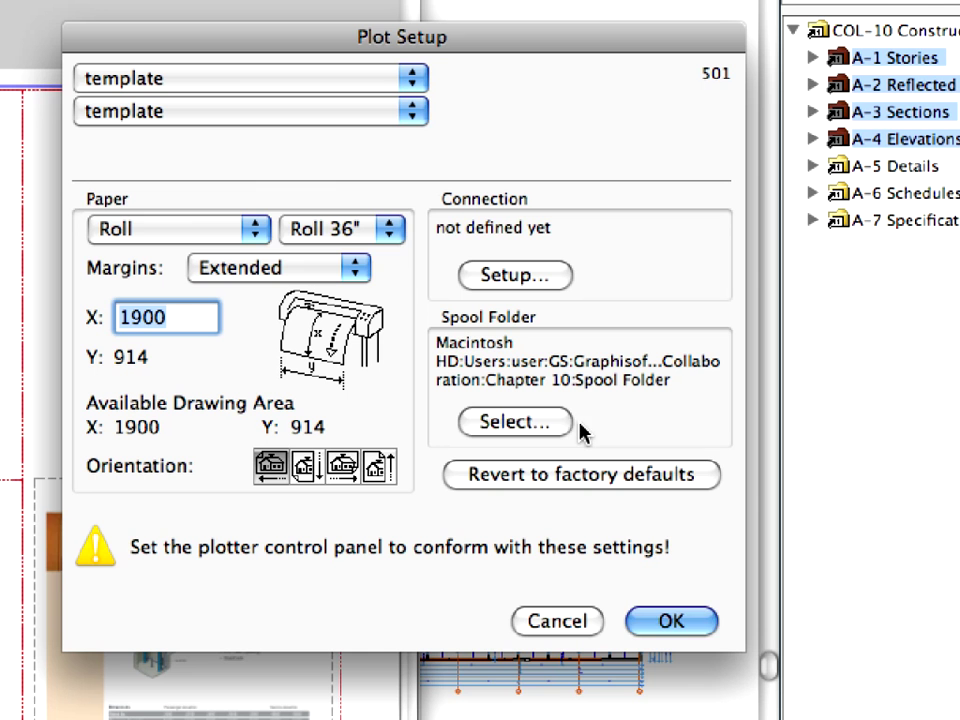
left_click(567, 427)
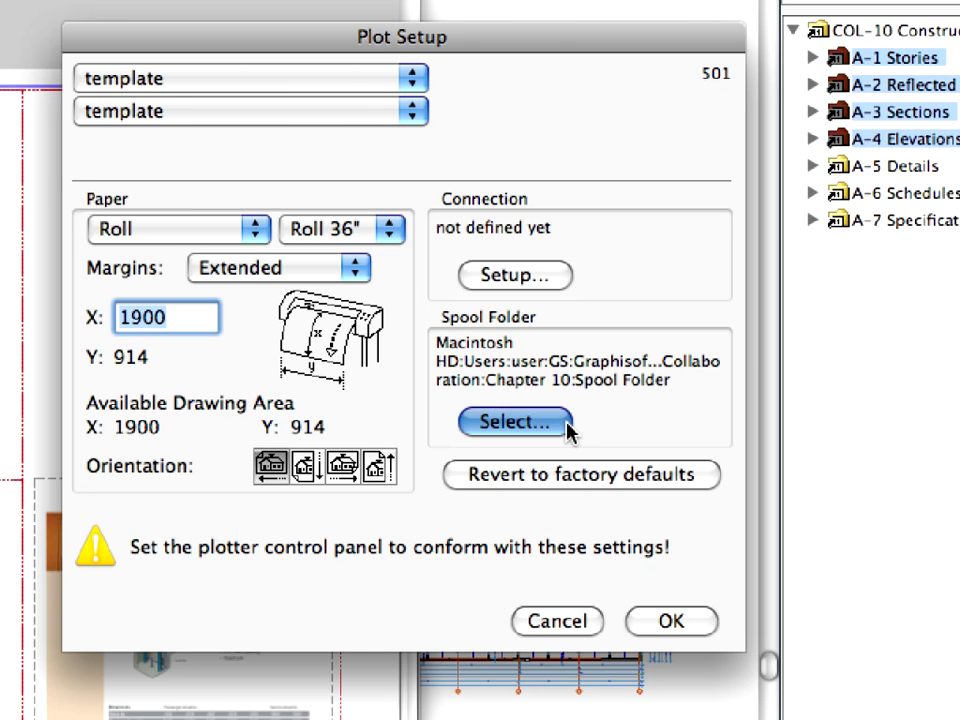
- Create a 'Spool Folder' inside Chapter 10 and make it the plot spool location
scroll(428, 336, "down", 1)
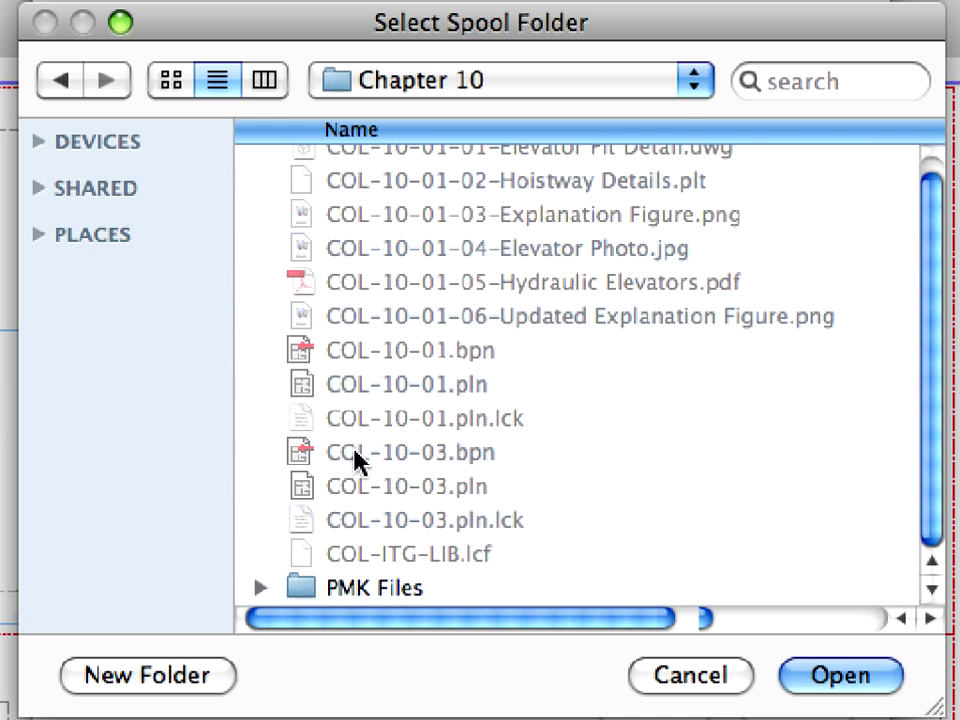
left_click(207, 678)
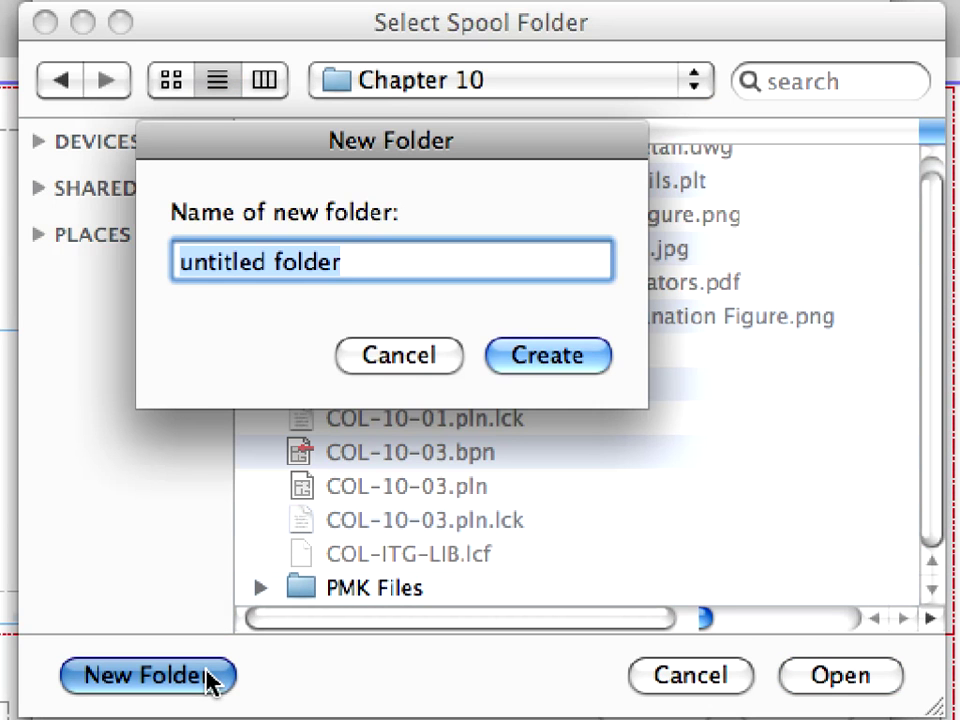
type("Spool")
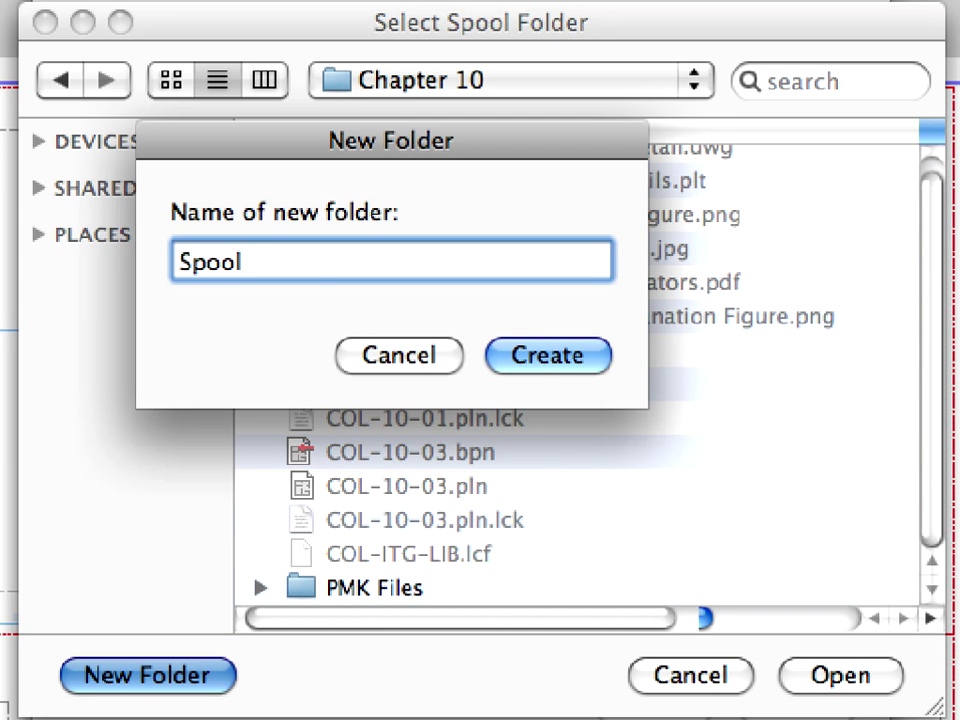
type(" Folder")
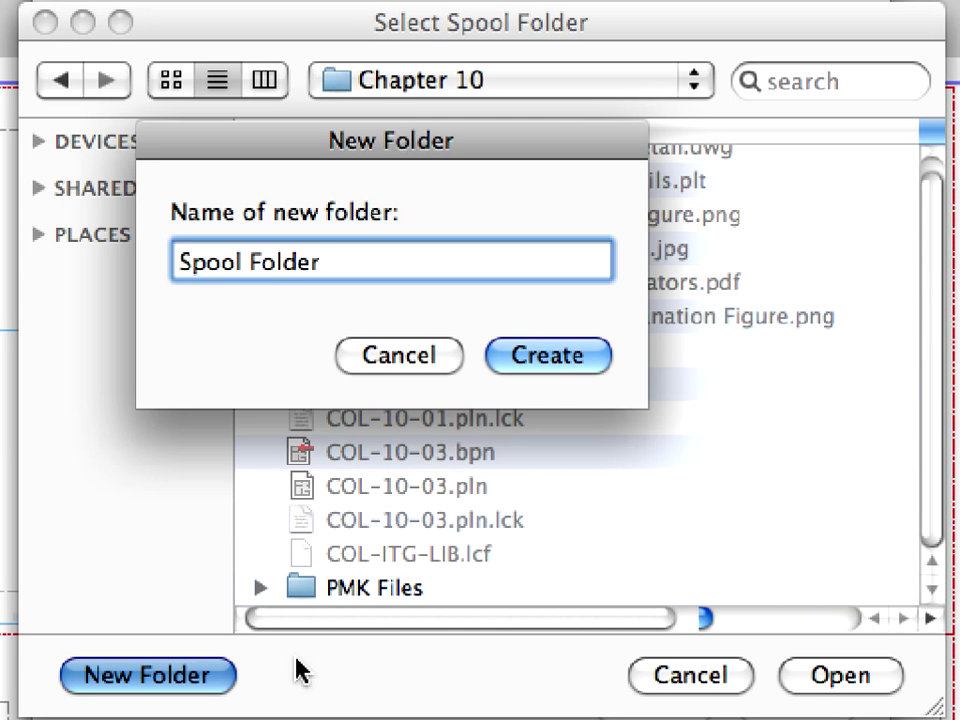
left_click(580, 366)
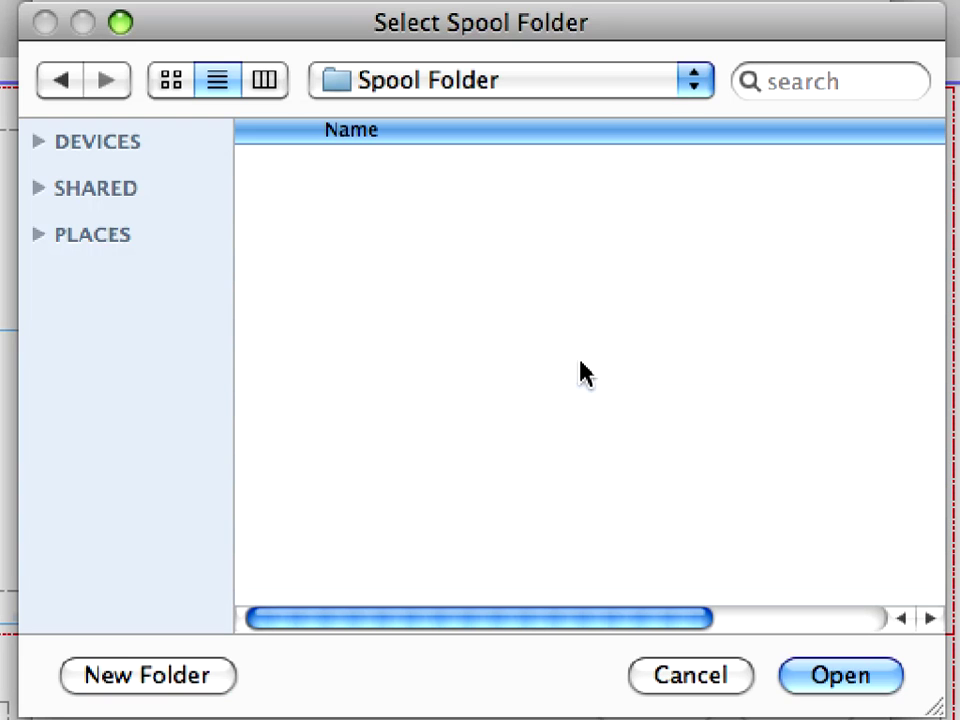
left_click(852, 686)
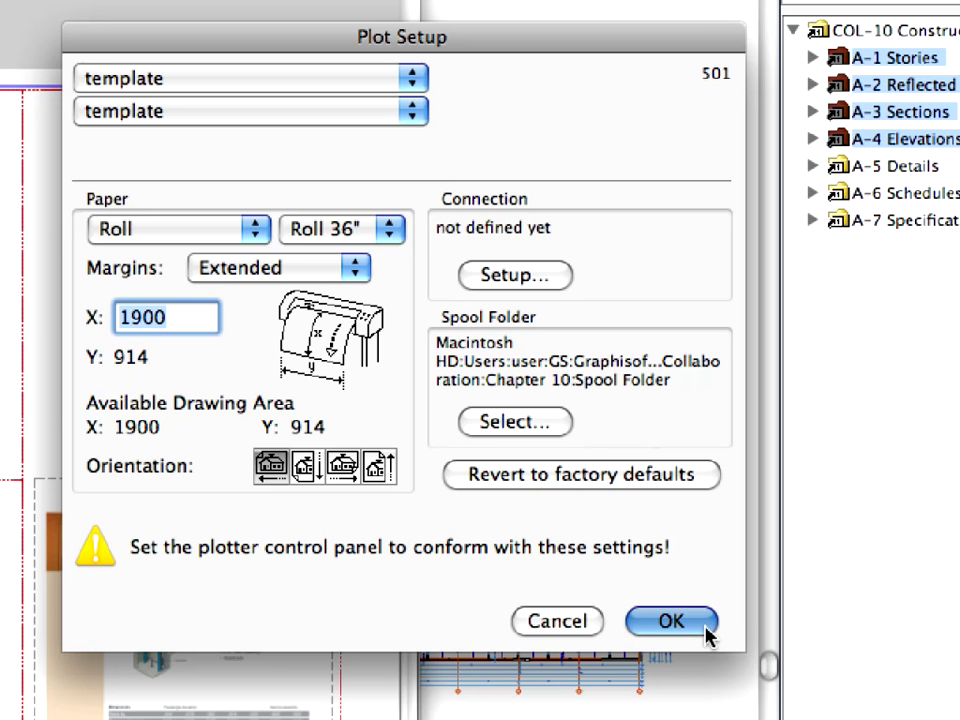
- Accept the plotter setup and open the A-701 layout's plot settings, reviewing Plot Setup unchanged
left_click(705, 632)
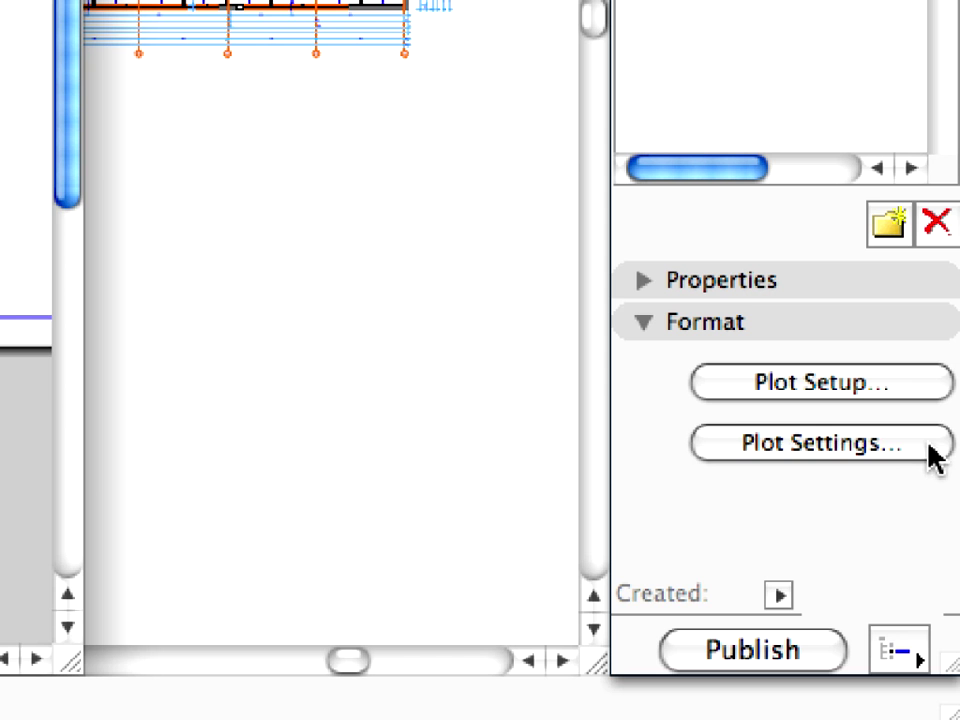
left_click(929, 452)
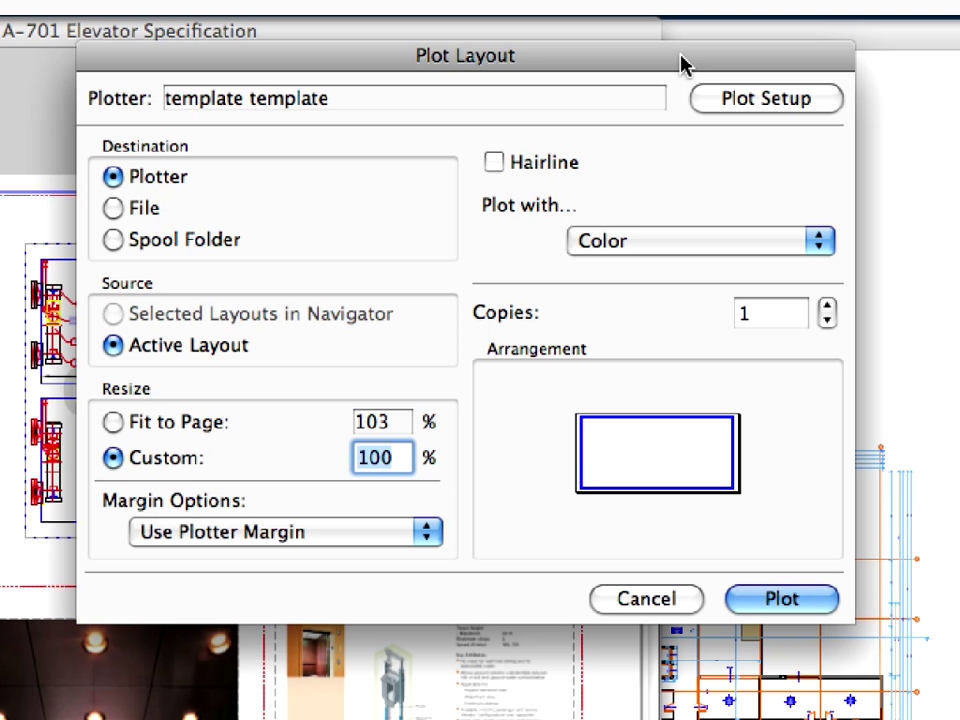
left_click(829, 111)
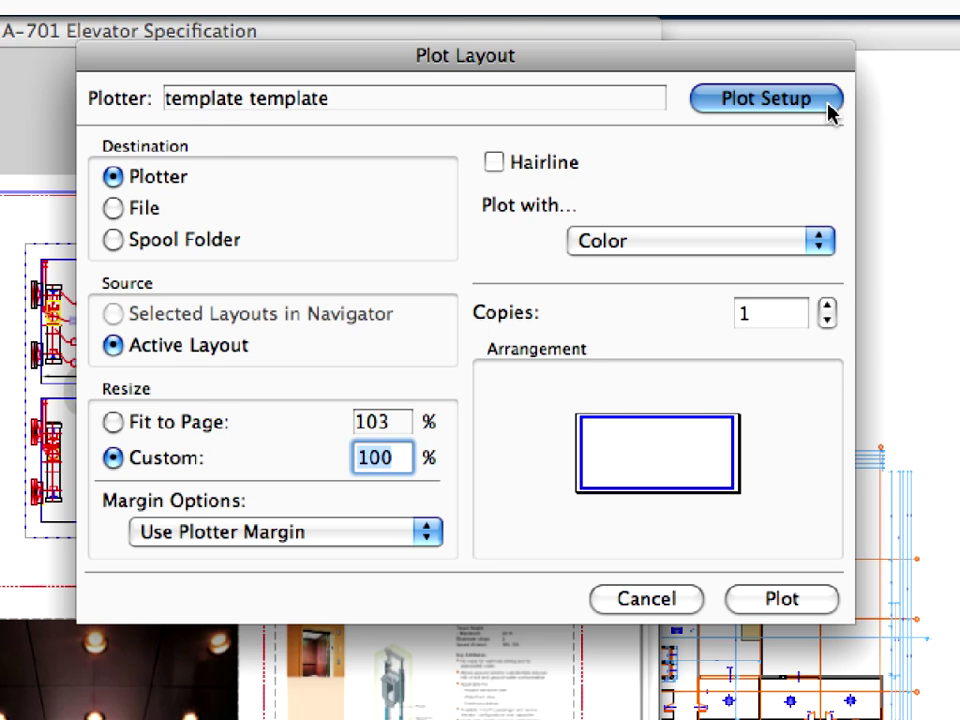
left_click(826, 104)
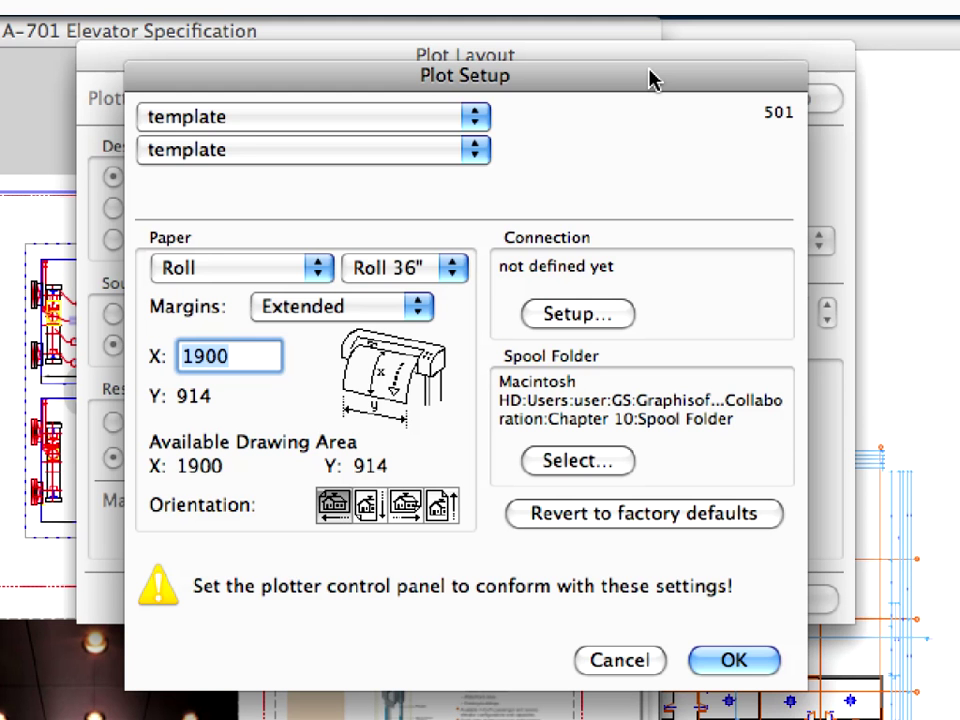
left_click(652, 662)
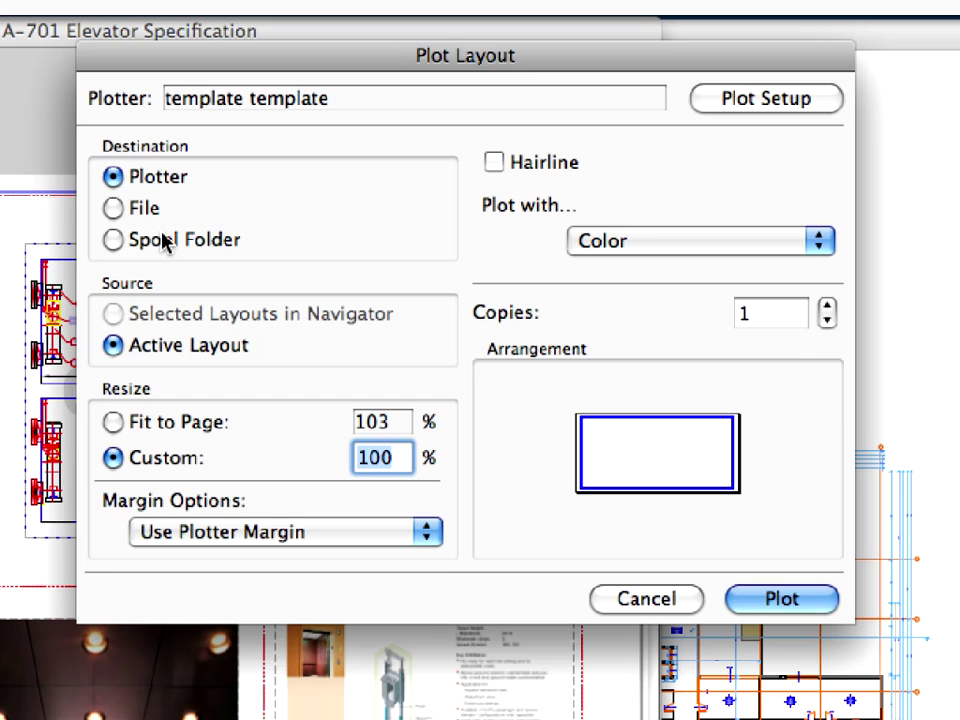
- Send plots to the Spool Folder in Black and White and save the plot settings
left_click(163, 243)
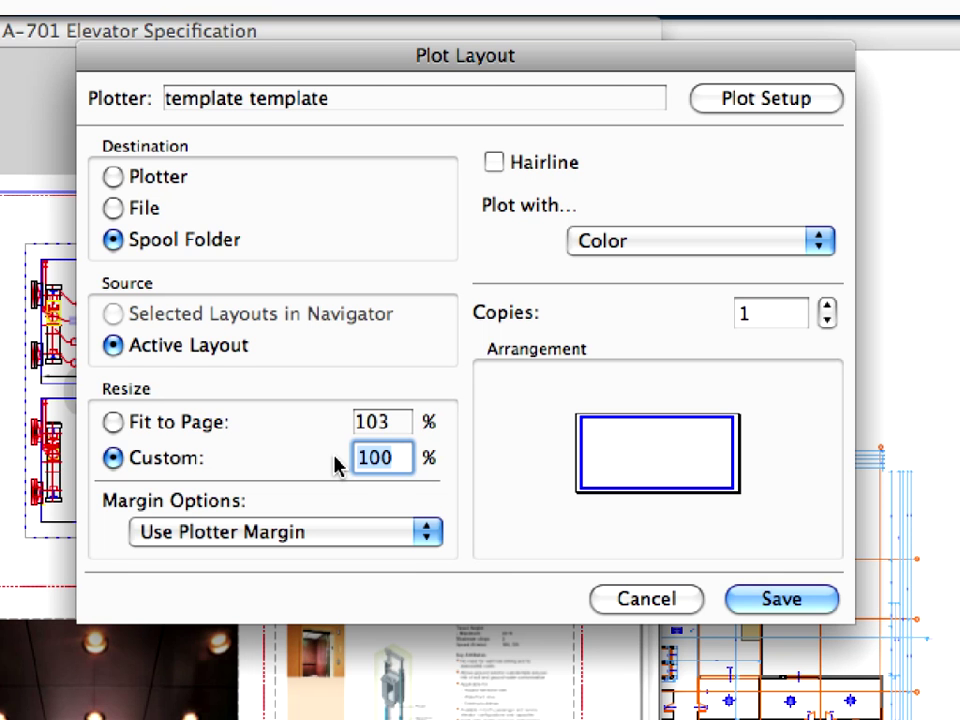
left_click(664, 244)
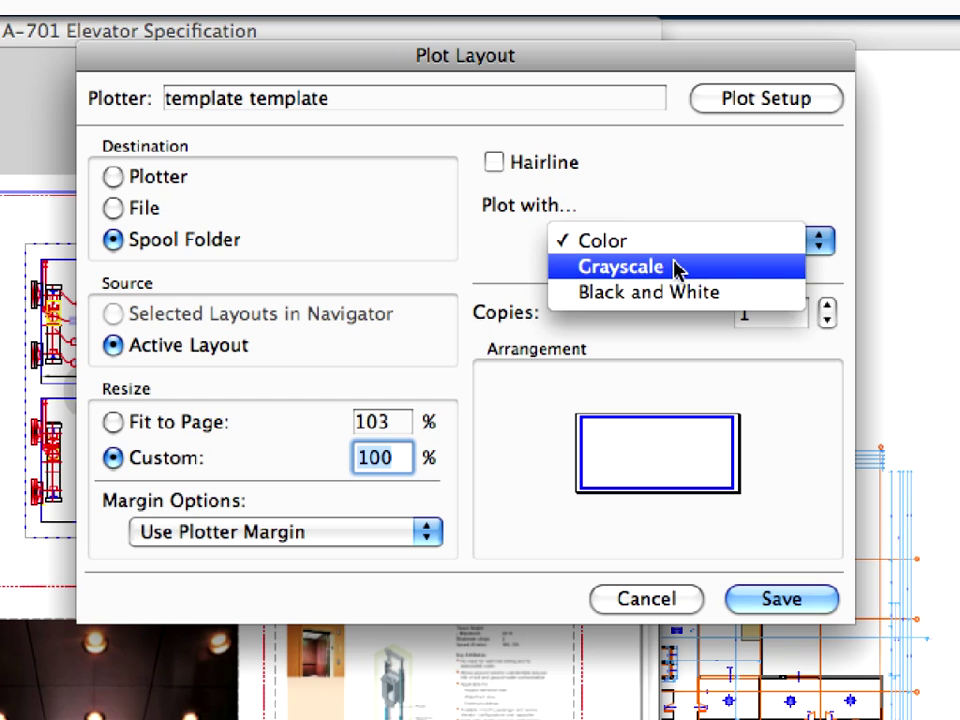
left_click(745, 293)
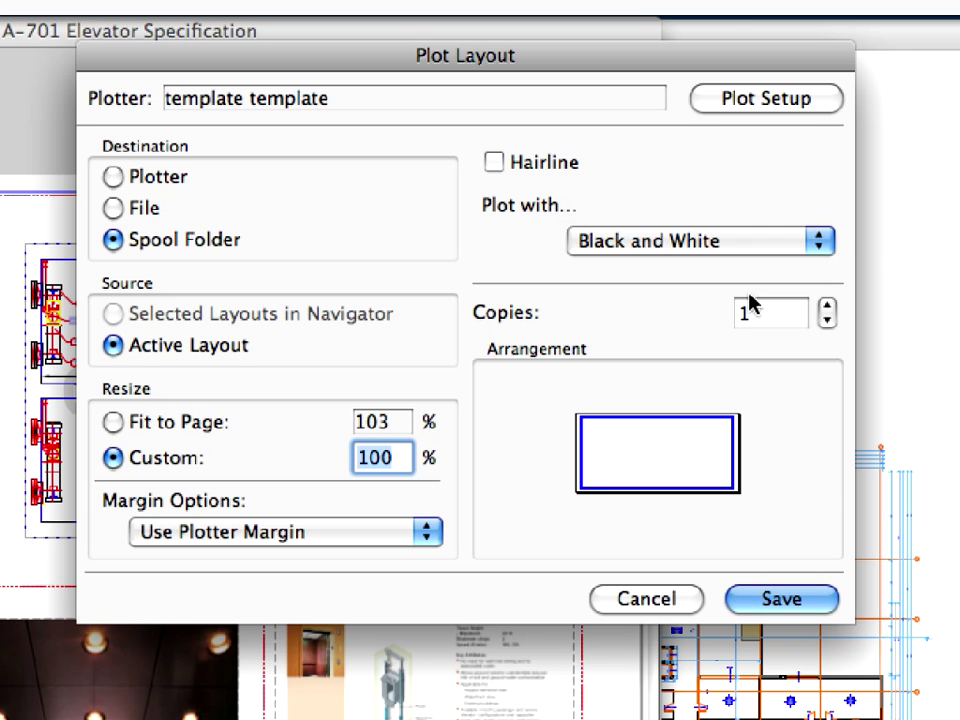
left_click(781, 599)
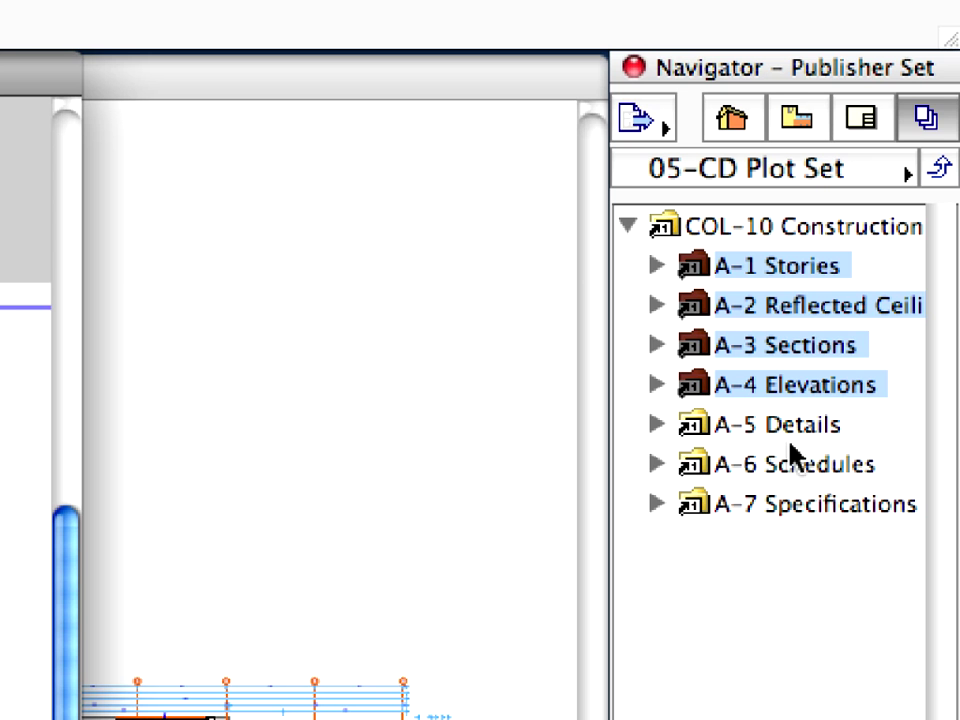
- Select A-3 Sections and A-4 Elevations and give them Roll 24" paper, 1900 × 610
left_click(793, 655)
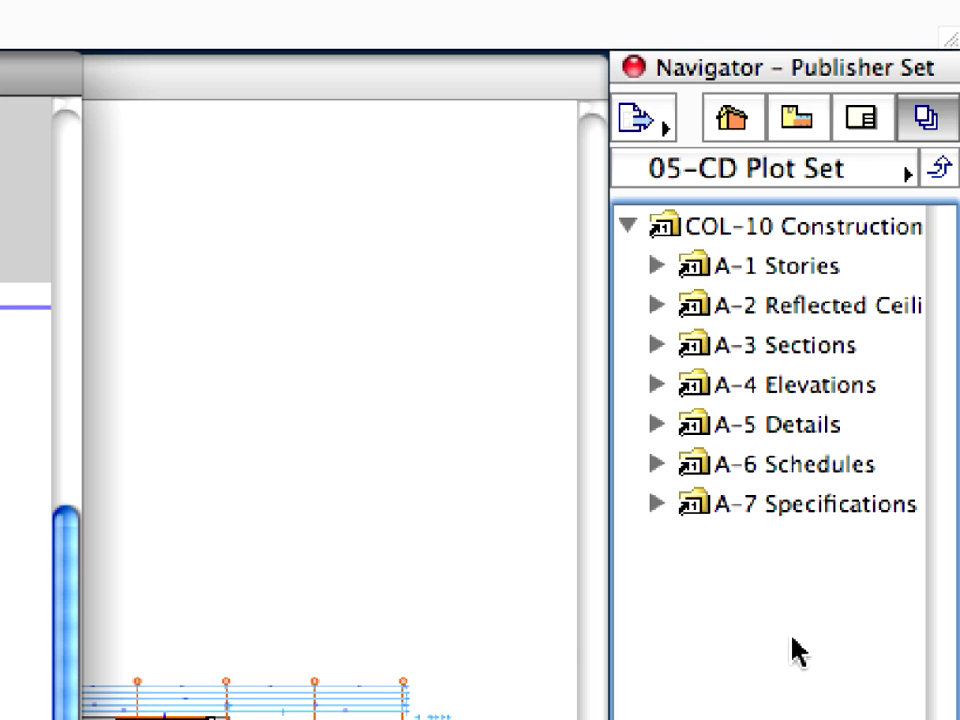
left_click(803, 357)
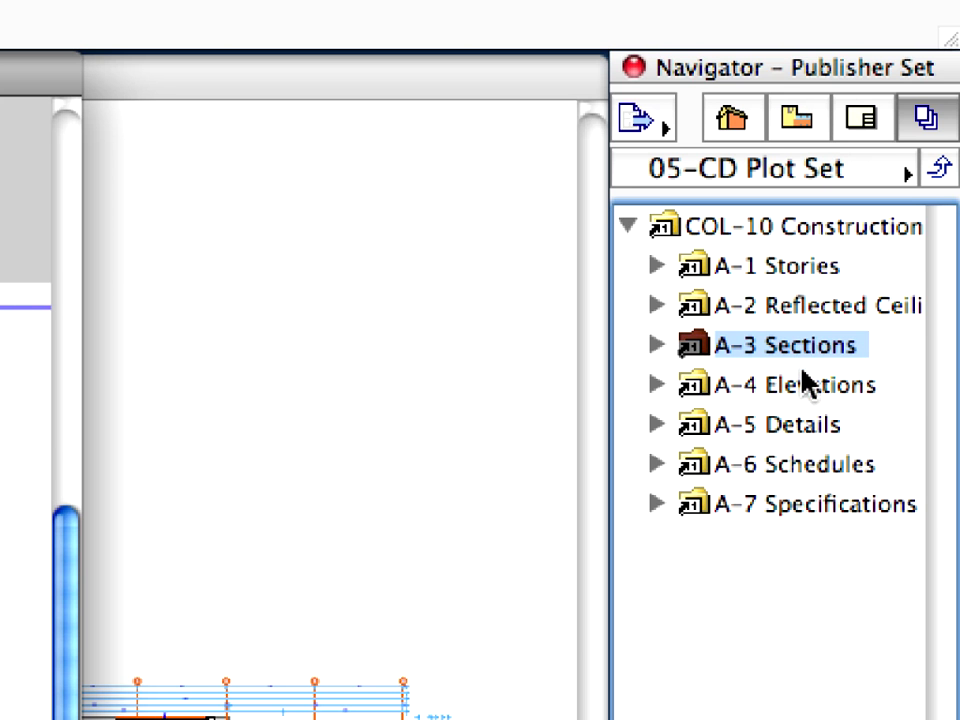
left_click(803, 385, "shift")
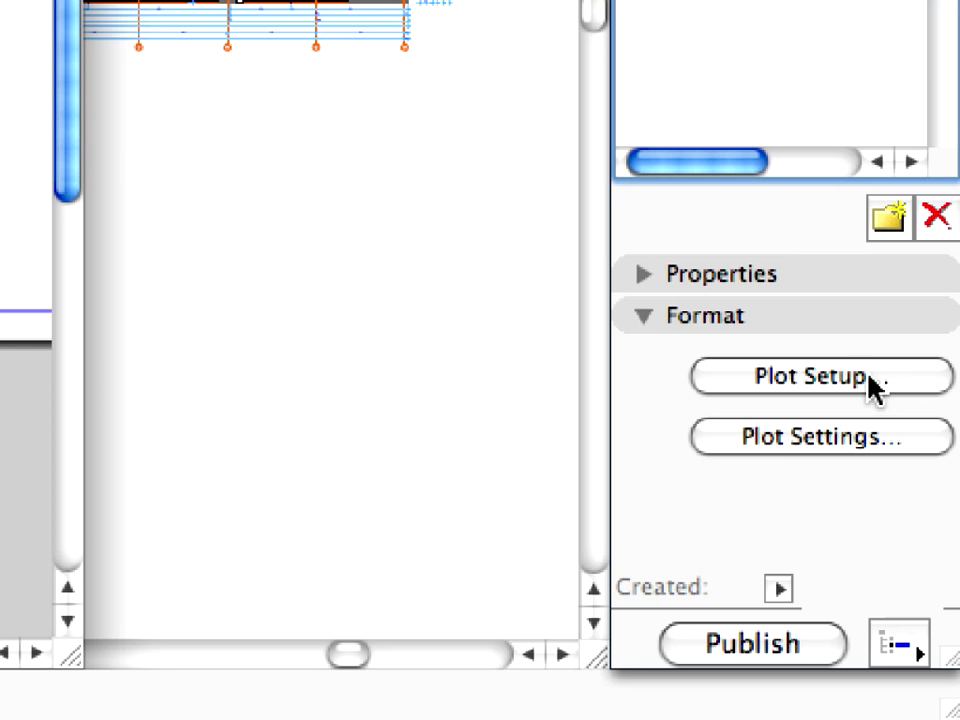
left_click(868, 380)
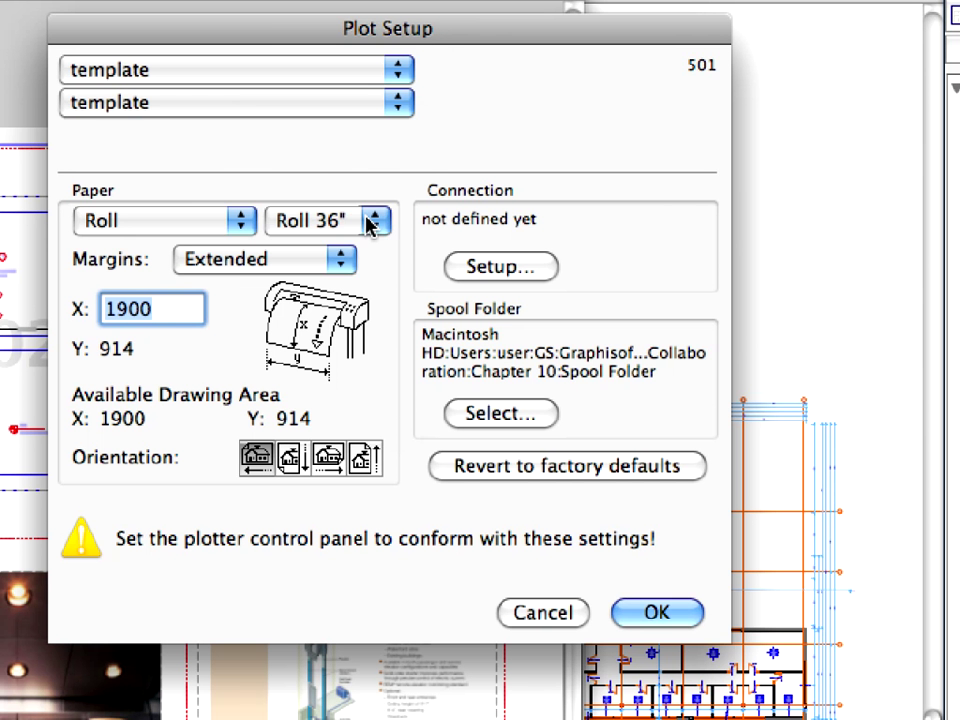
left_click(370, 222)
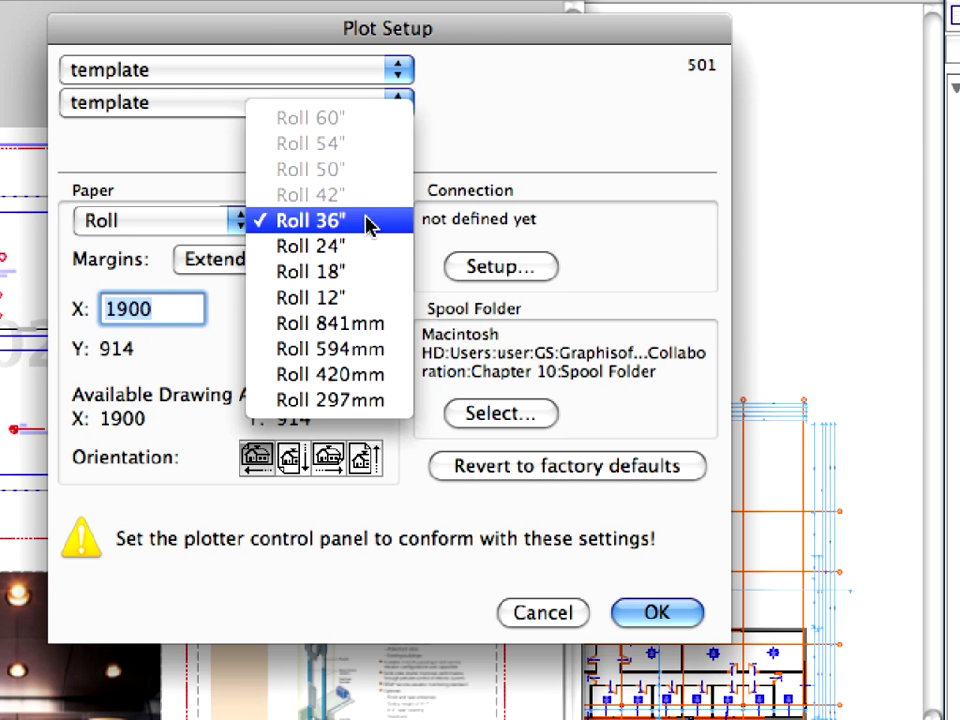
left_click(369, 246)
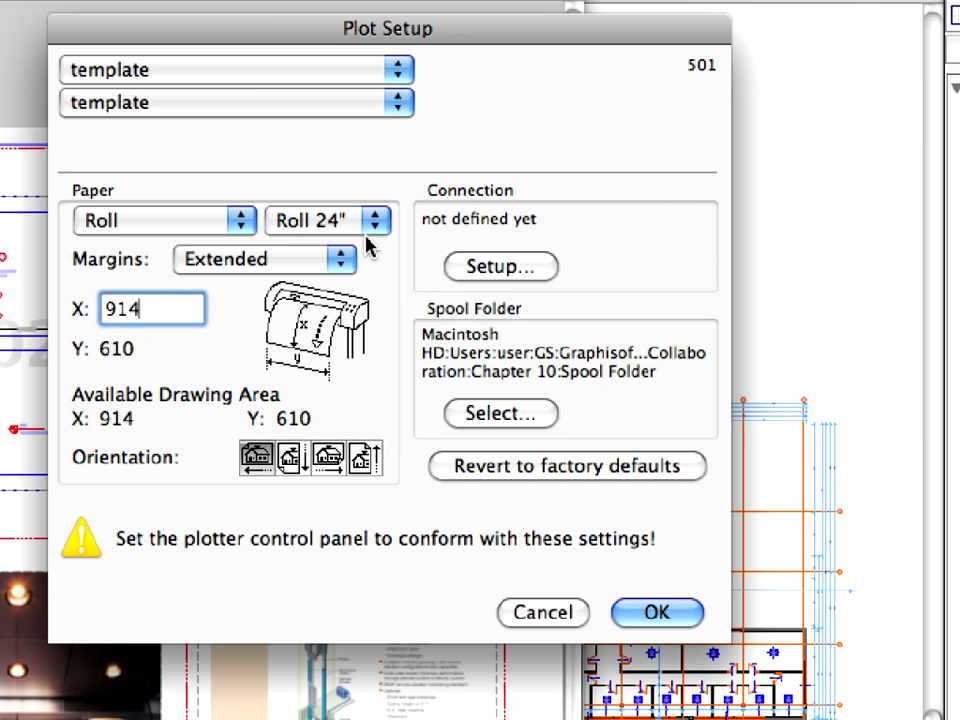
double_click(183, 303)
type("1900")
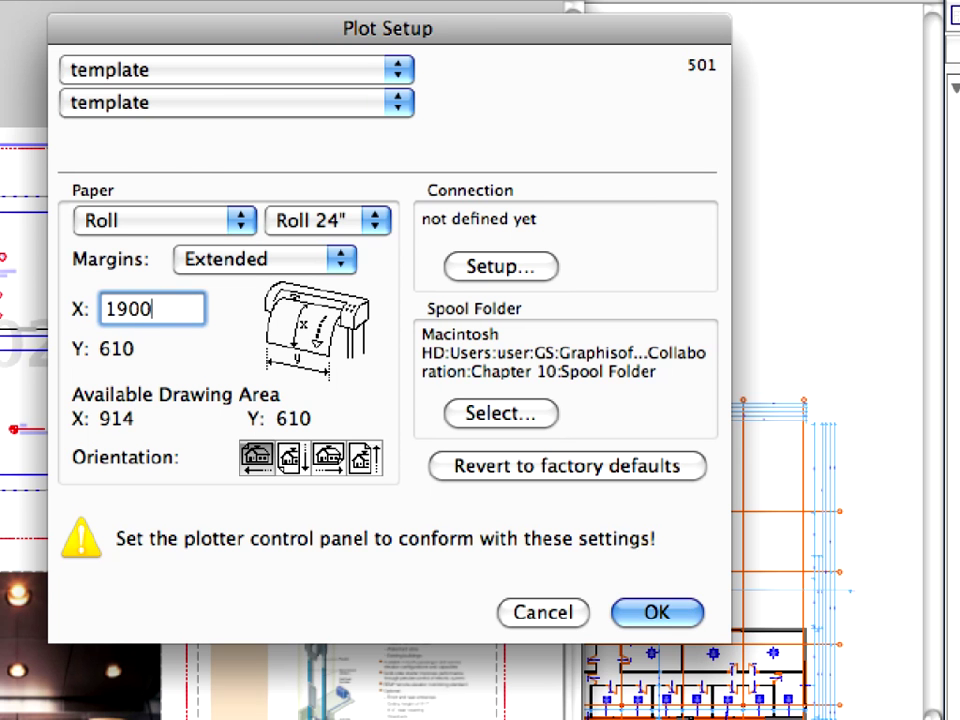
left_click(688, 615)
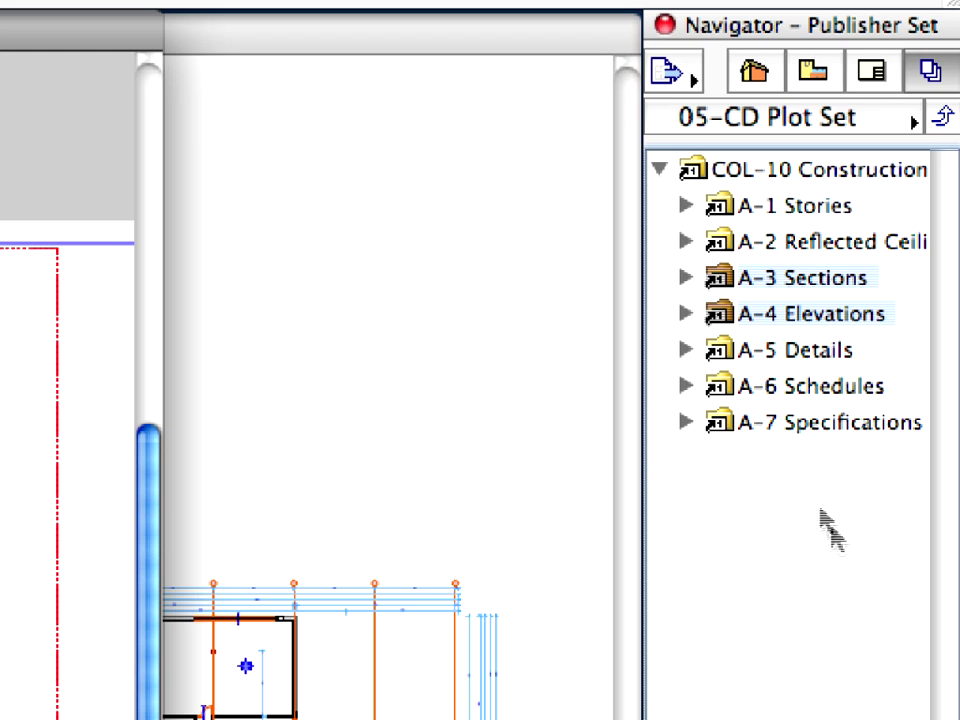
- Select layouts A-101, A-103, A-106, A-108, A-110 and the A-3 Sections set
left_click(831, 527)
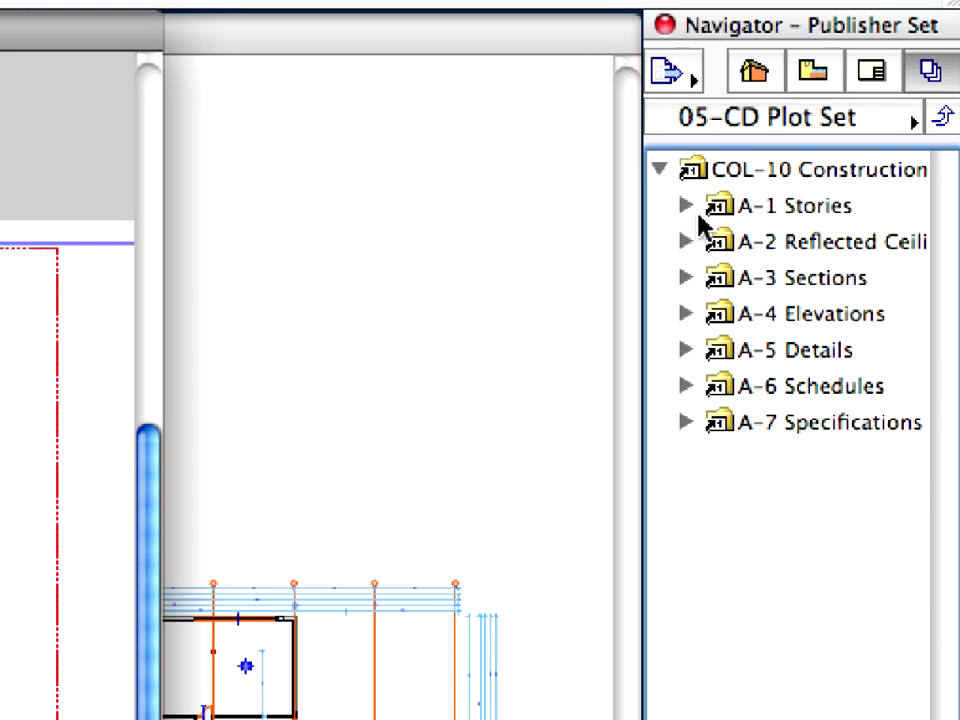
left_click(686, 205)
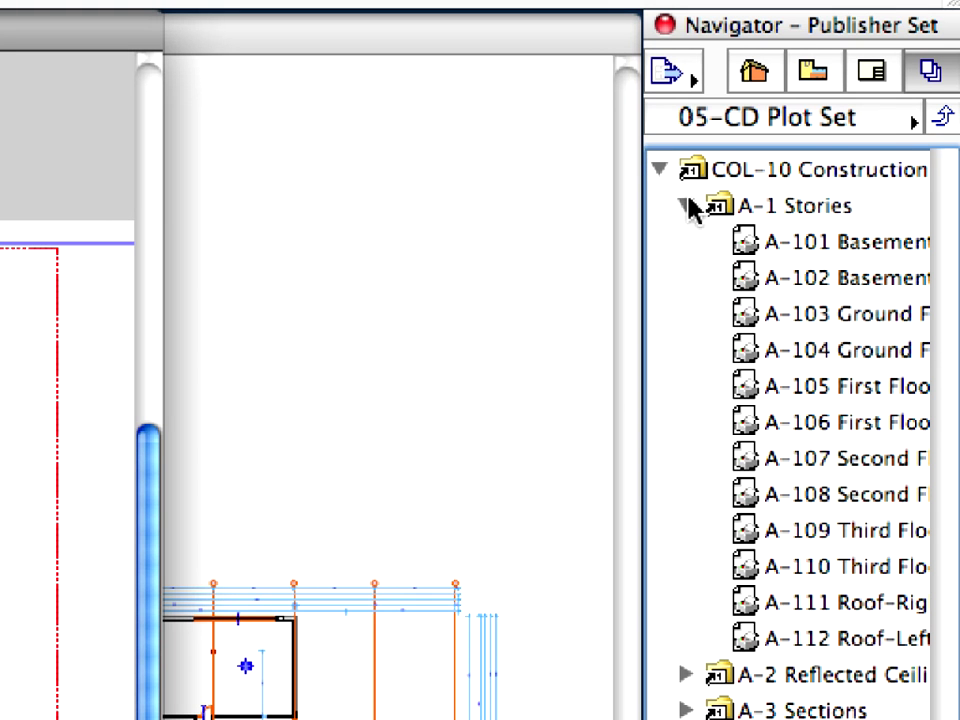
left_click(822, 250)
left_click(827, 316, "super")
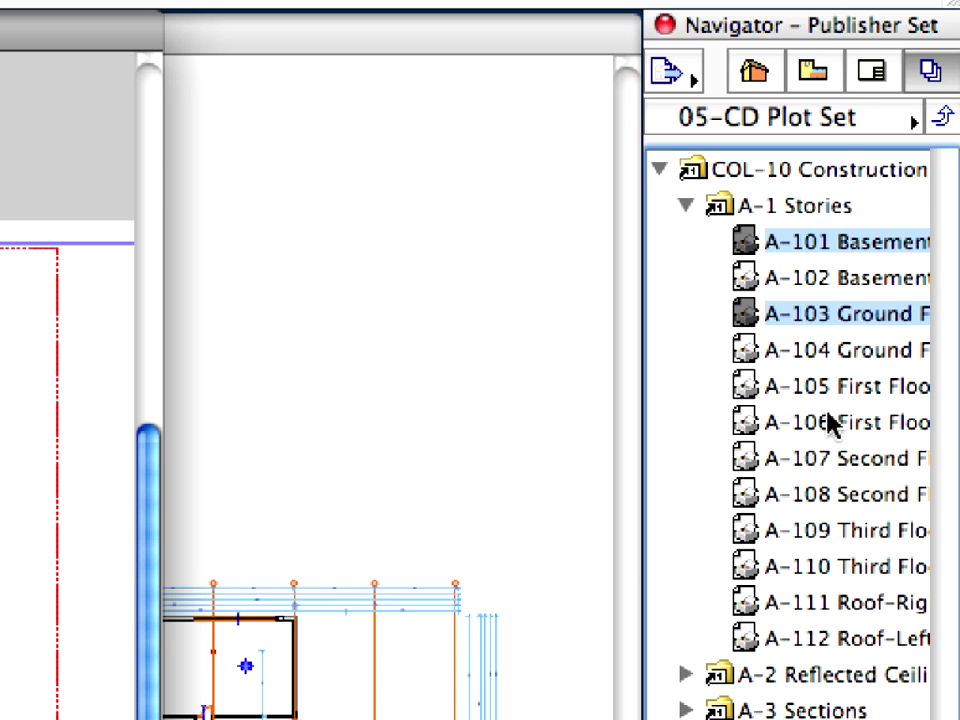
left_click(831, 424, "super")
left_click(846, 500, "super")
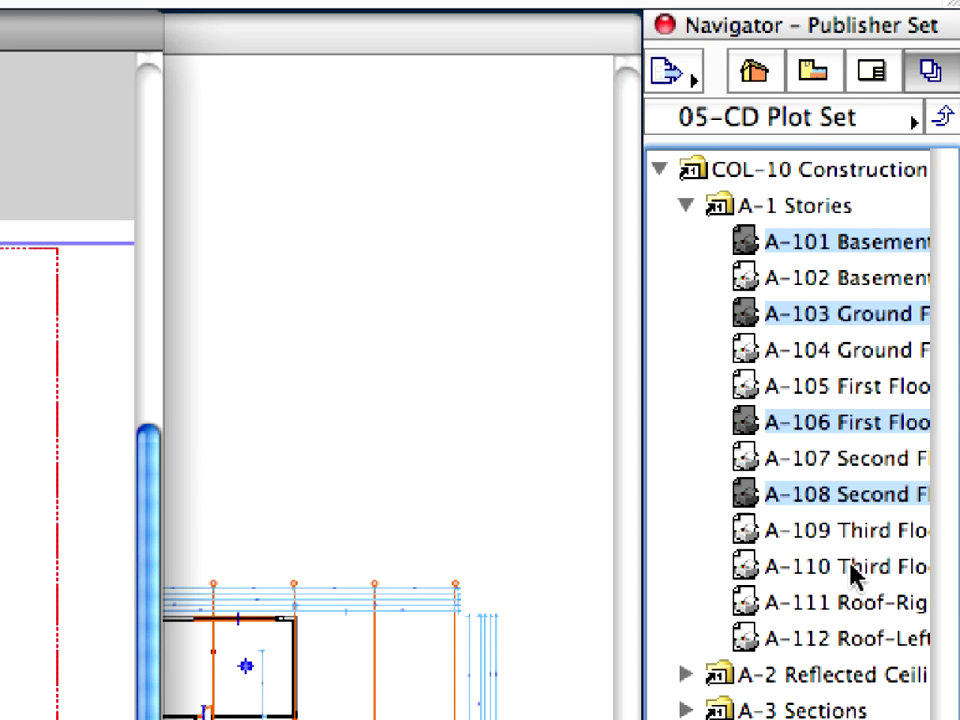
left_click(853, 568, "super")
left_click(842, 711, "super")
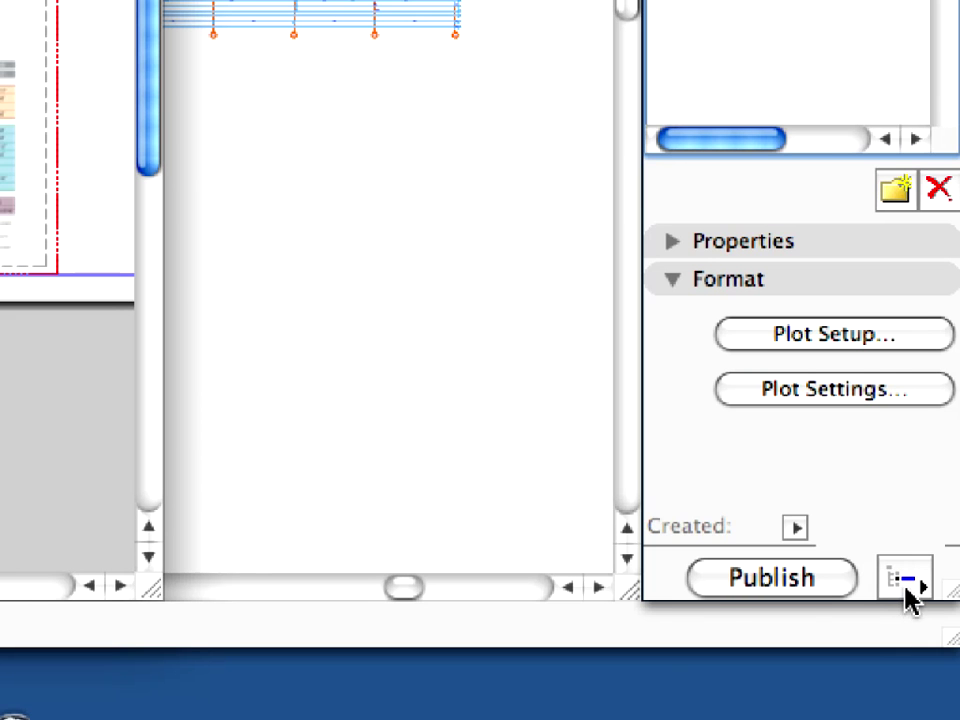
- Publish only the selected items
left_click(905, 588)
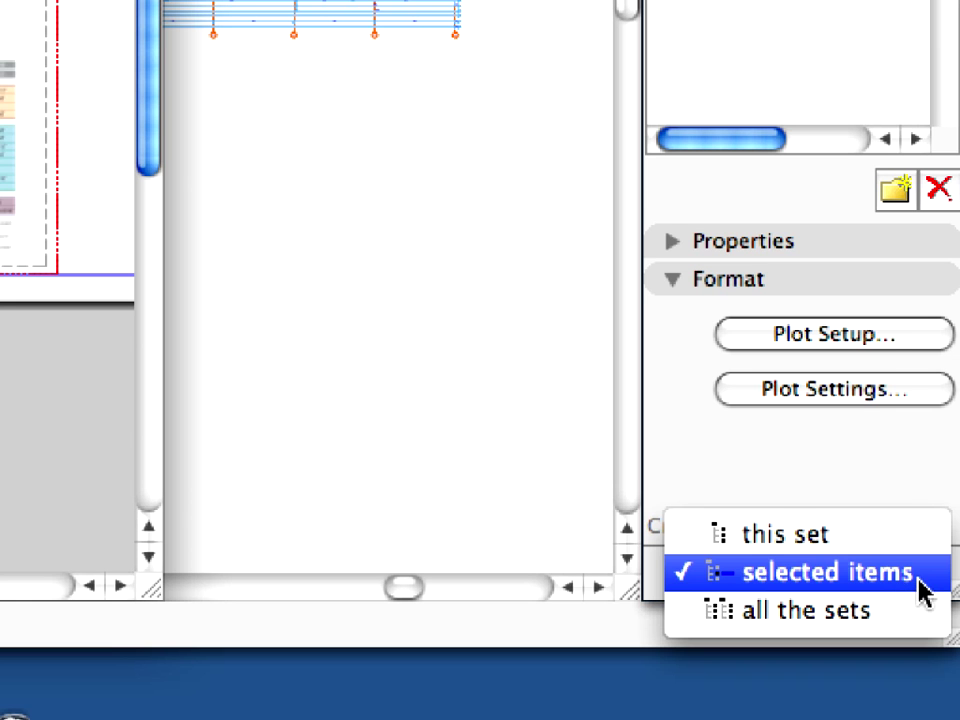
left_click(920, 593)
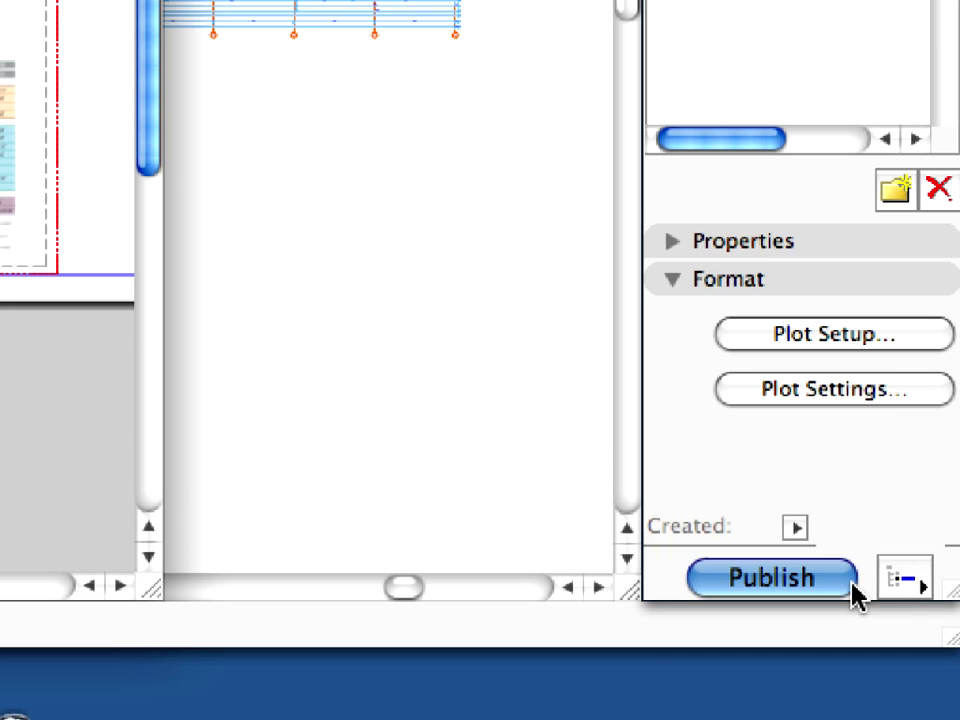
left_click(855, 595)
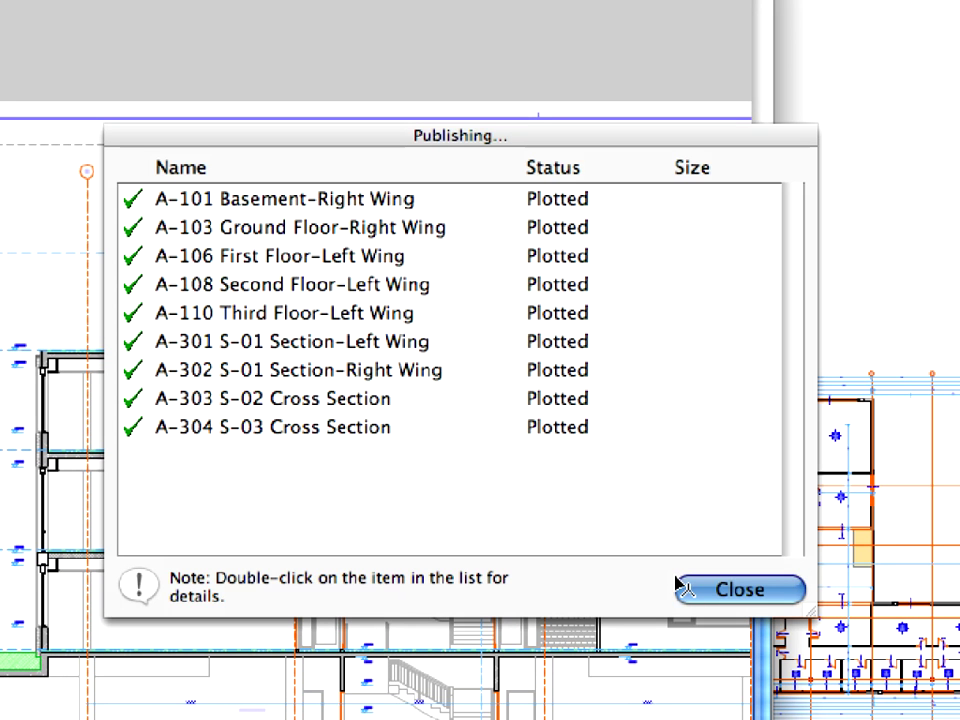
- Close the publishing report once all nine layouts show Plotted
left_click(680, 585)
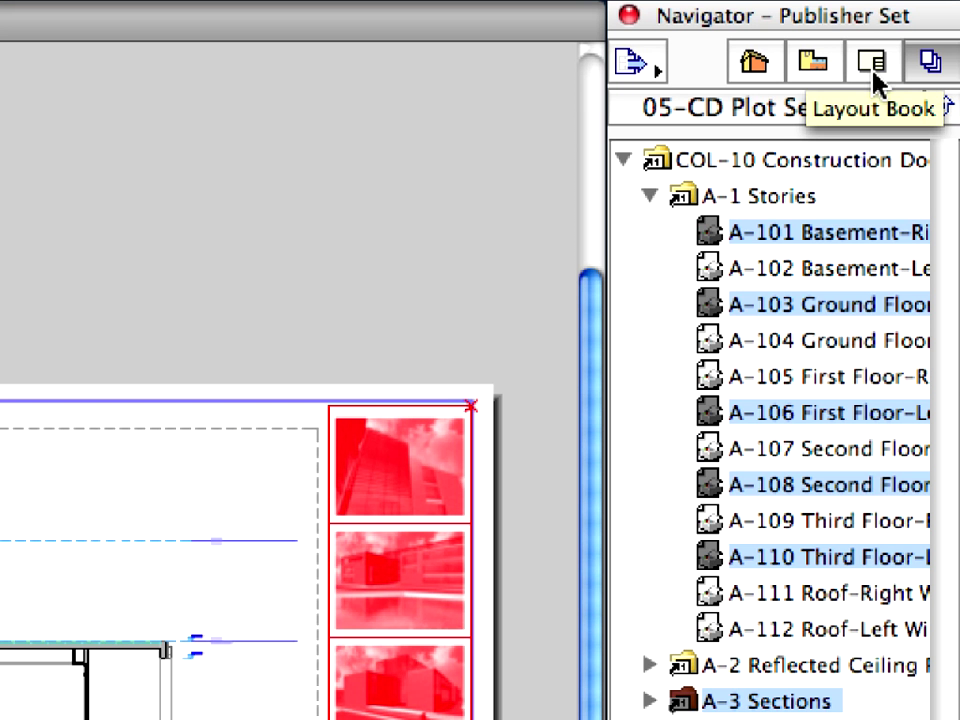
- Open A-301 S-01 Section-Left Wing from the Layout Book and bring up the Spool Folder
left_click(873, 70)
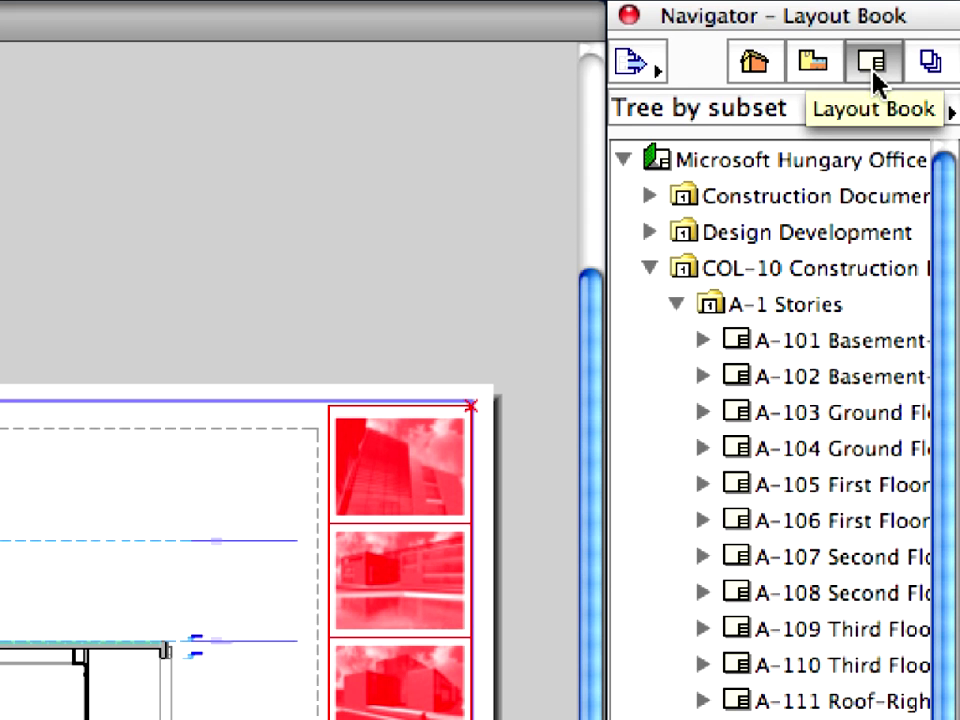
left_click(677, 305)
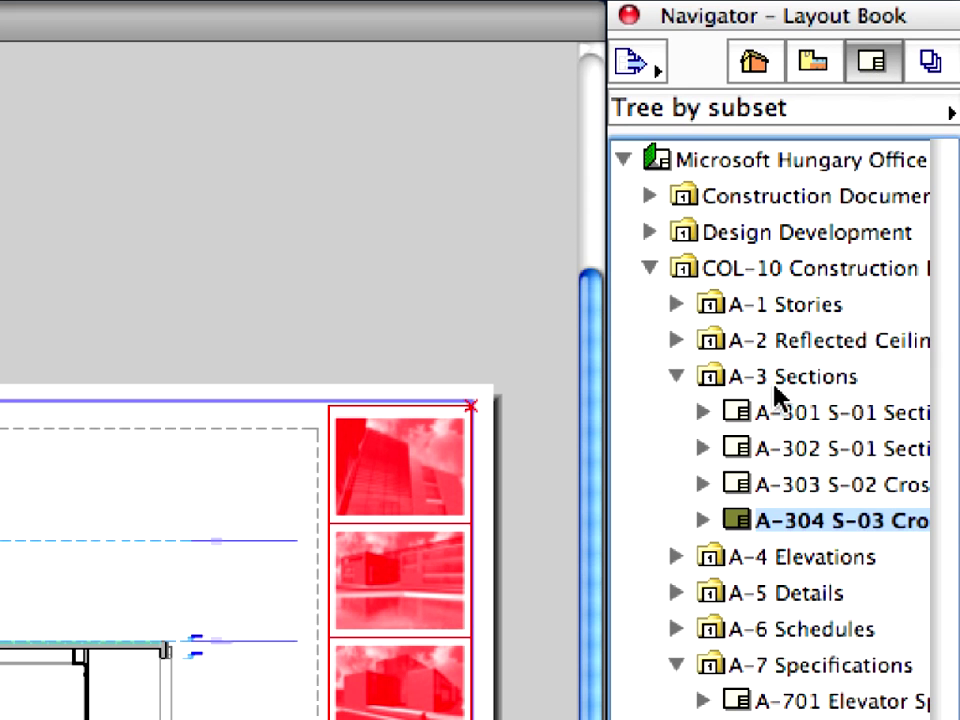
left_click(778, 390)
left_click(831, 420)
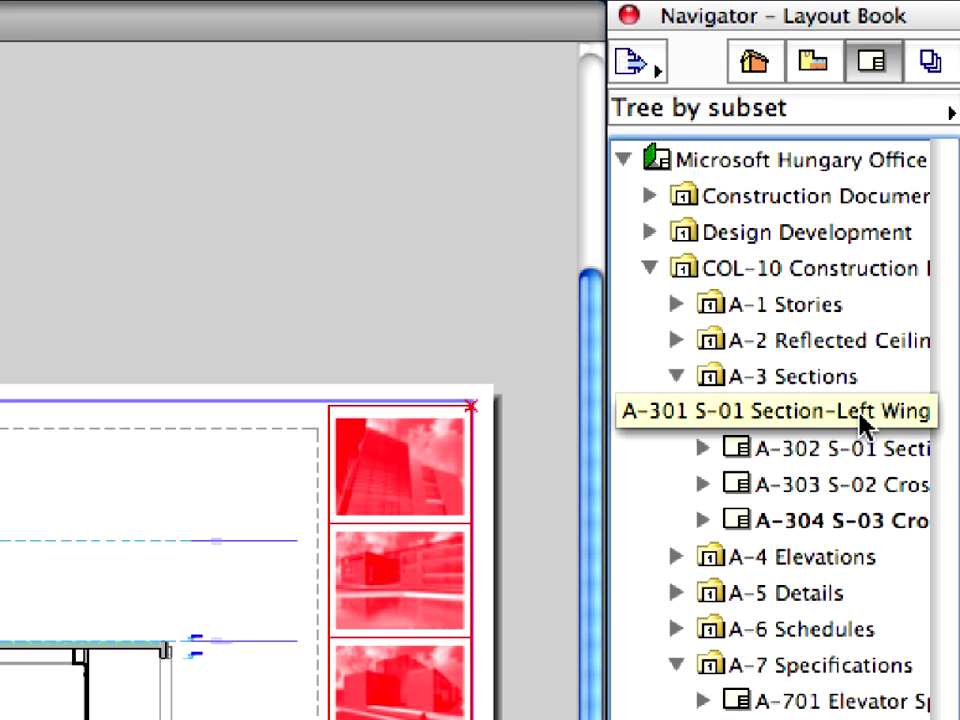
double_click(862, 422)
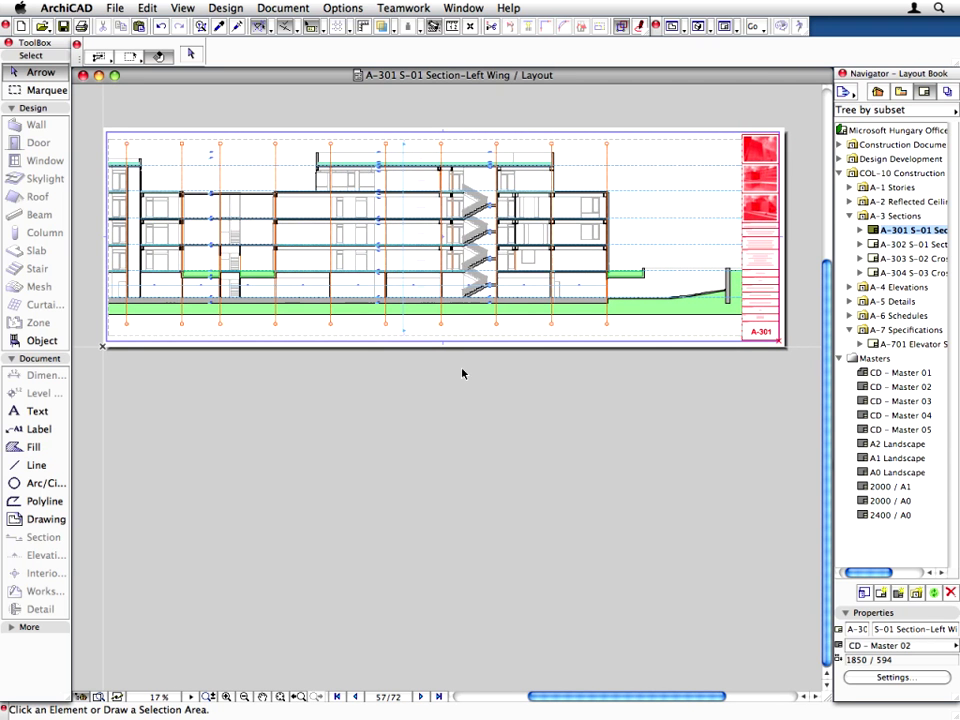
left_click(621, 697)
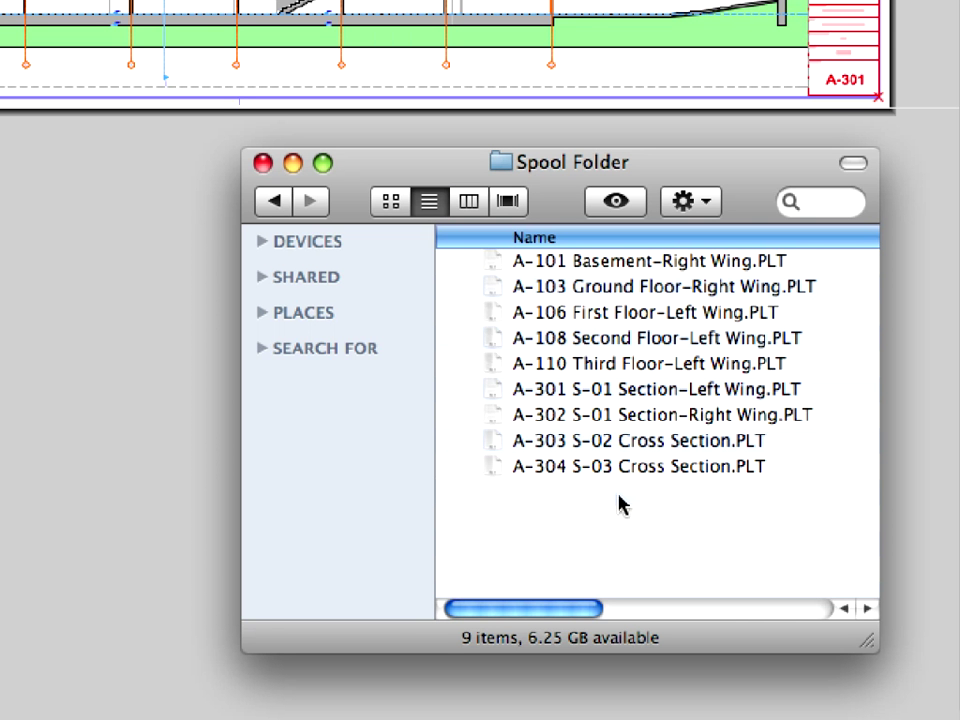
- Drag A-301 S-01 Section-Left Wing.PLT onto the A-301 layout, below the existing section
left_click(626, 394)
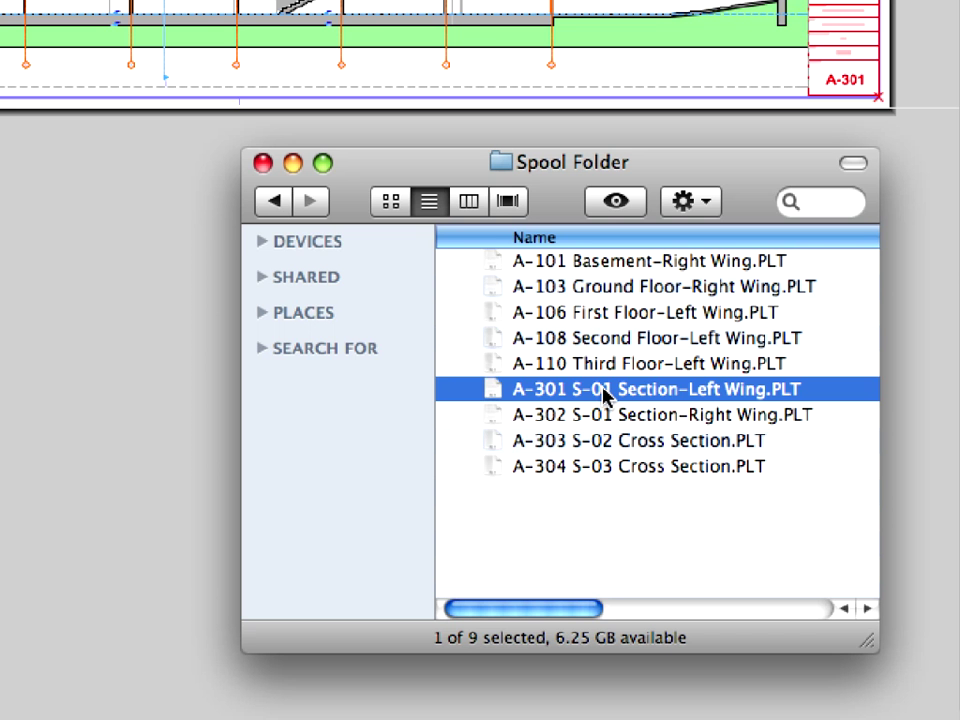
left_click_drag(604, 396, 148, 261)
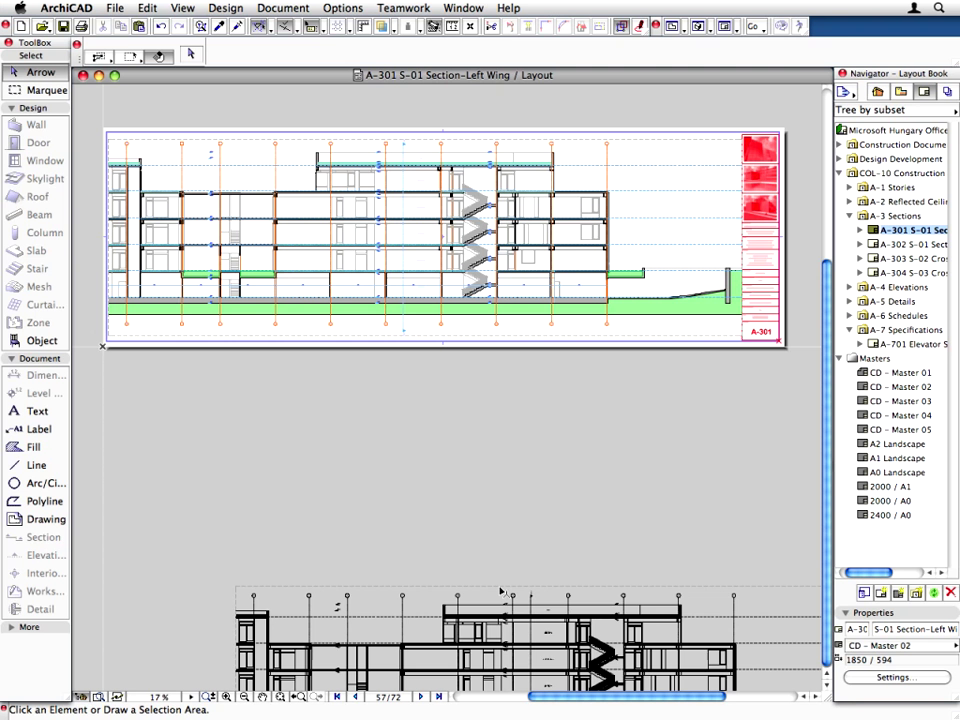
mouse_move(499, 585)
left_mouse_down()
mouse_move(390, 386)
mouse_move(372, 379)
left_mouse_up()
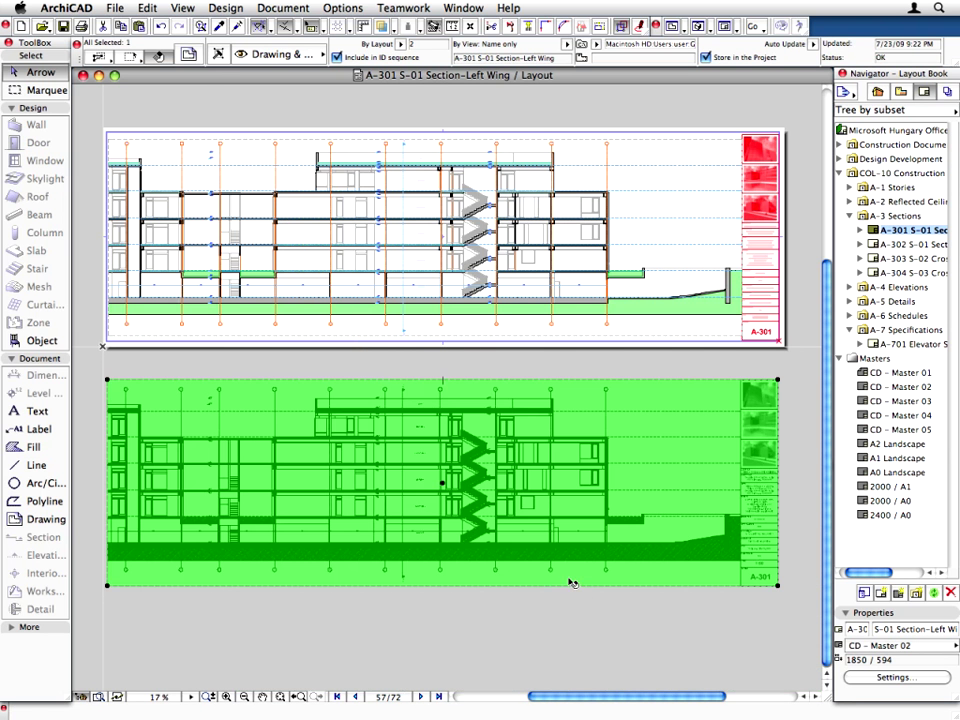
- Delete the placed A-301 plot drawing from the layout
left_click(585, 604)
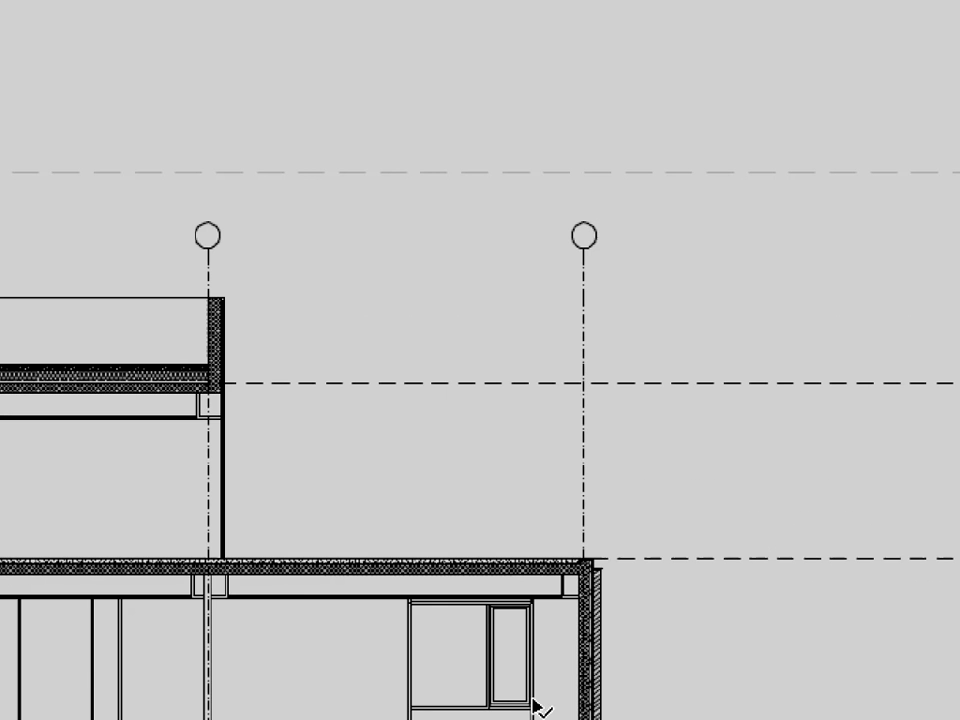
mouse_move(608, 566)
middle_mouse_down()
mouse_move(637, 512)
mouse_move(585, 529)
middle_mouse_up()
scroll(590, 528, "up", 5)
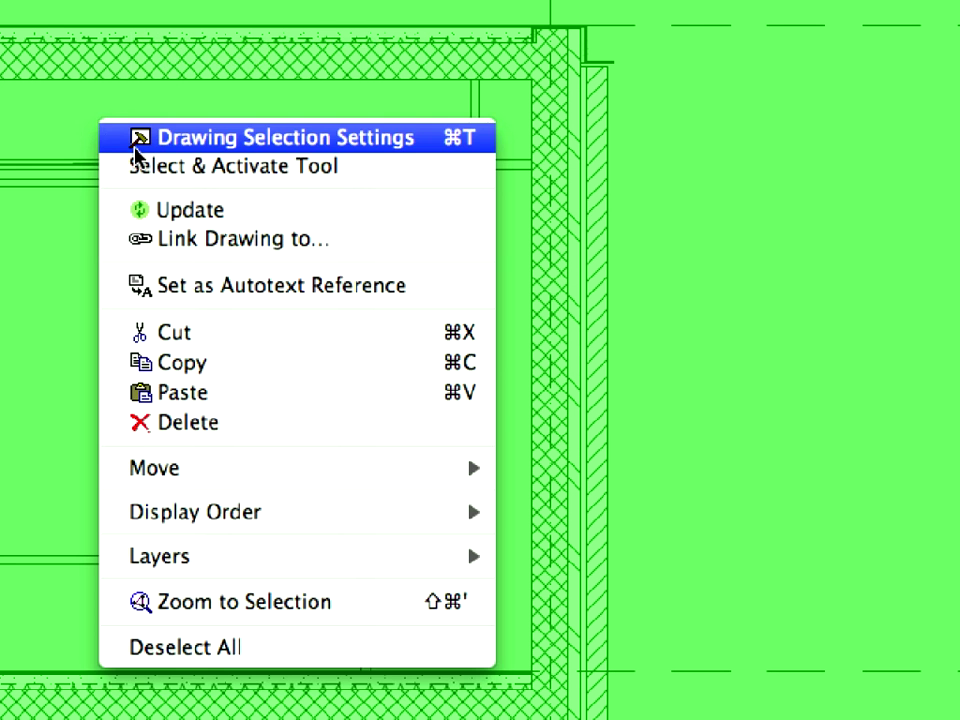
left_click(352, 423)
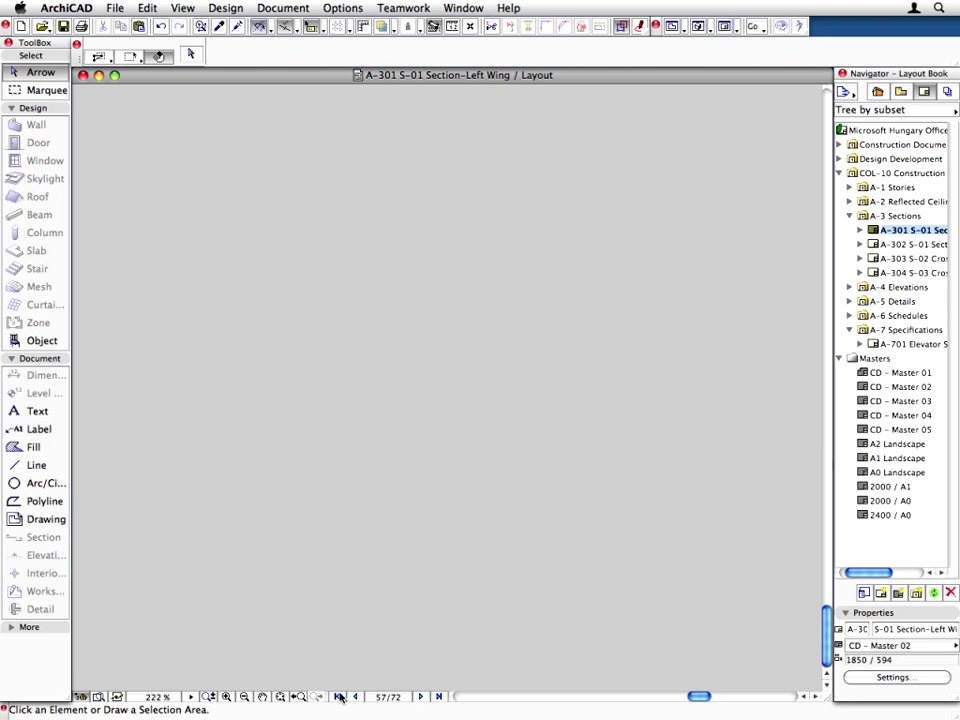
- List all five publisher sets, 01-Design Development through 05-CD Plot Set, in the Navigator
left_click(281, 697)
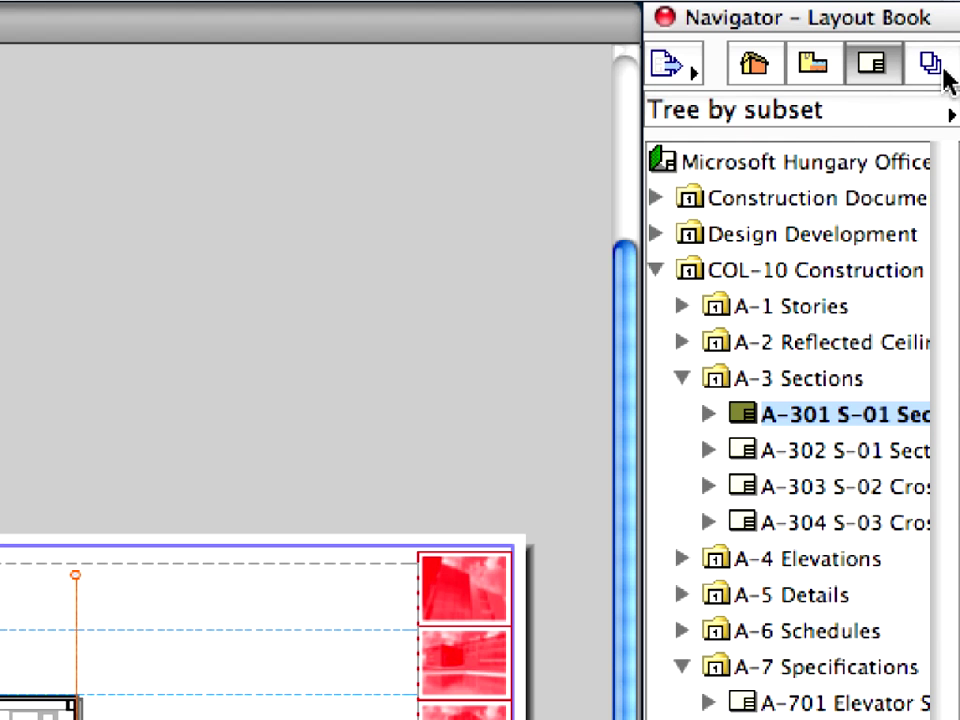
left_click(931, 64)
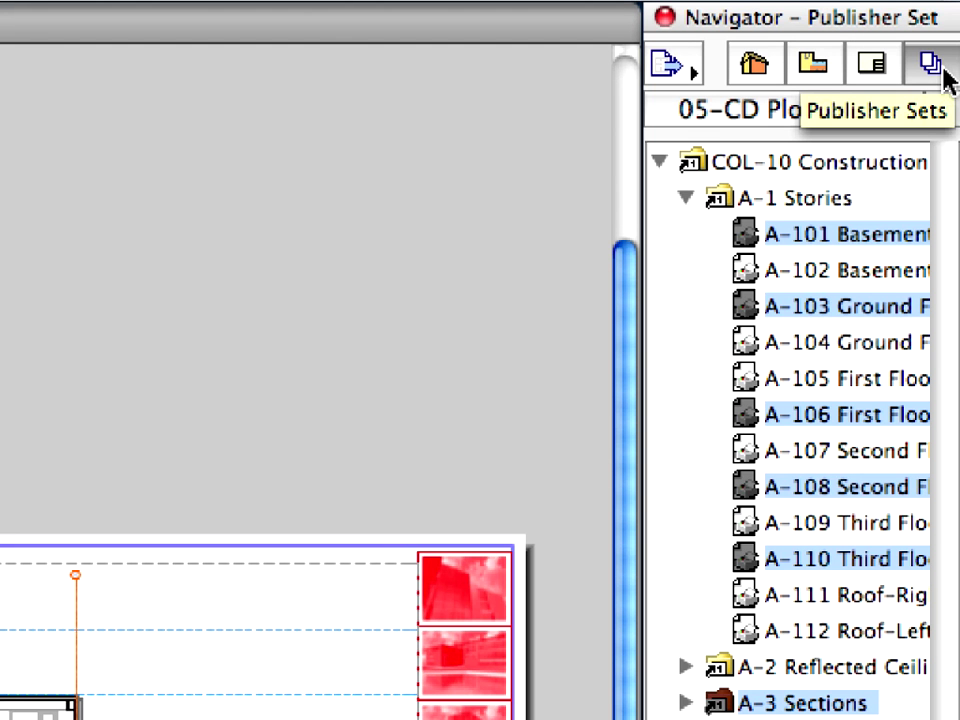
left_click(942, 70)
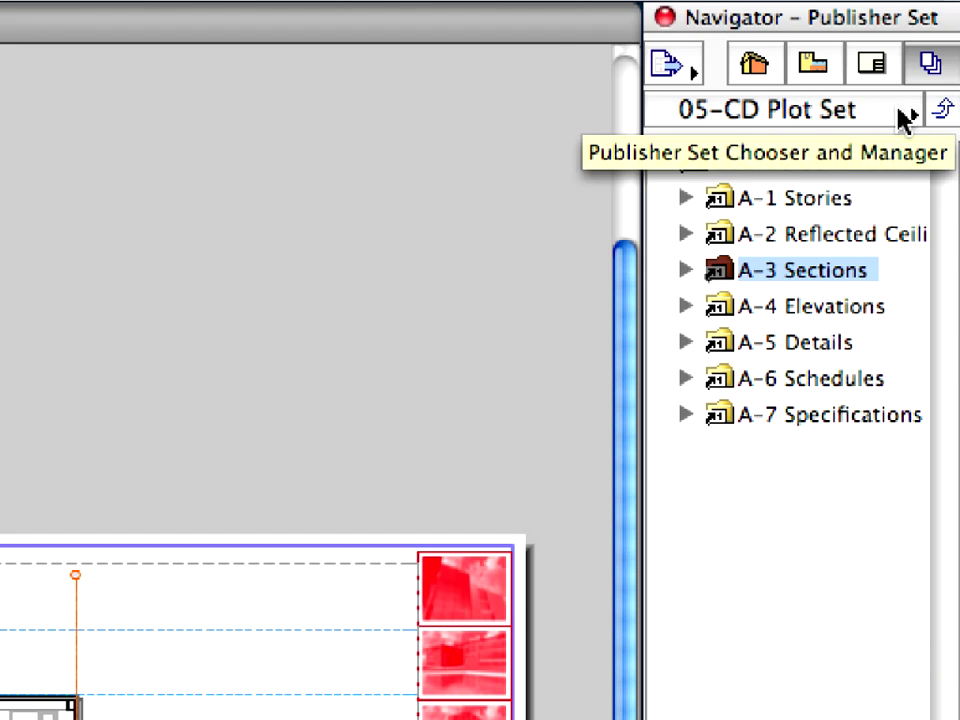
left_click(897, 117)
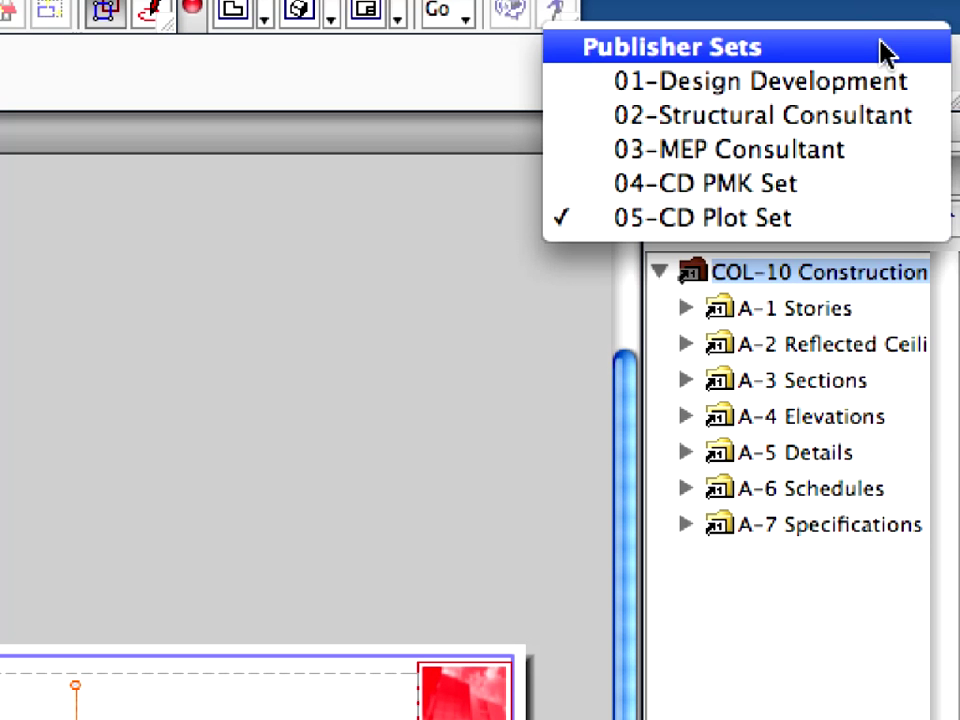
left_click(885, 52)
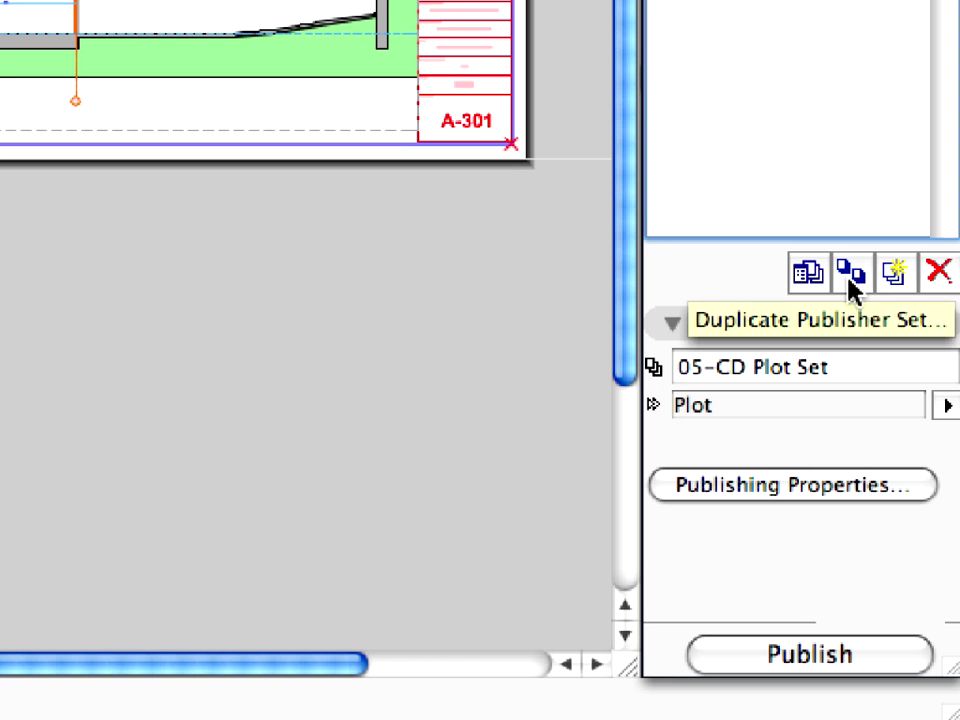
- Duplicate 05-CD Plot Set as '06-CD PDF Set' and open its publishing properties
left_click(850, 278)
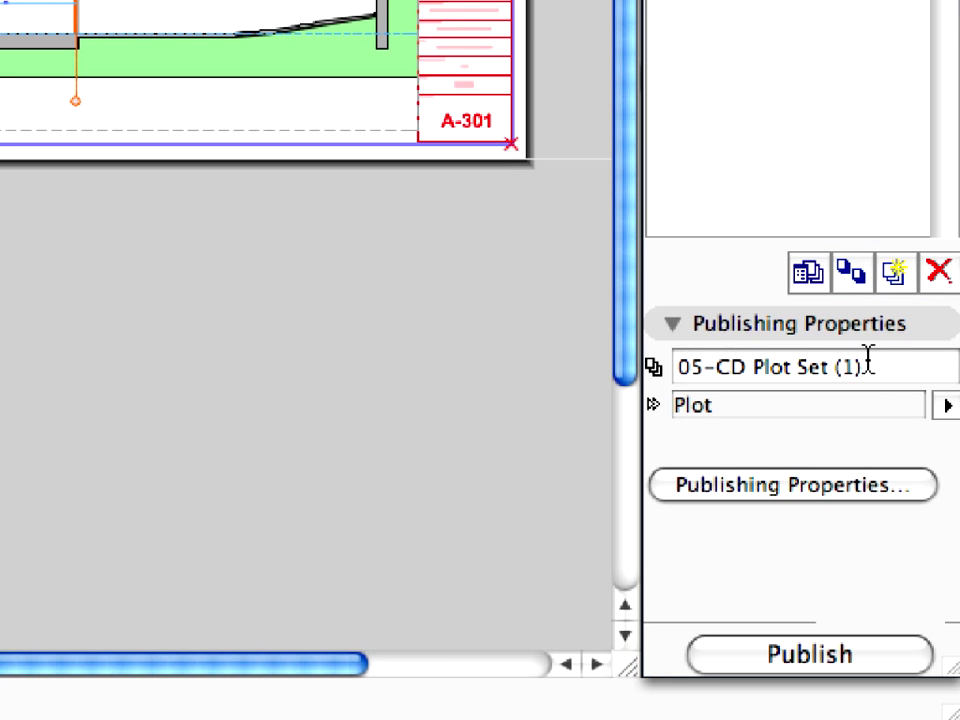
left_click(782, 364)
type("06-")
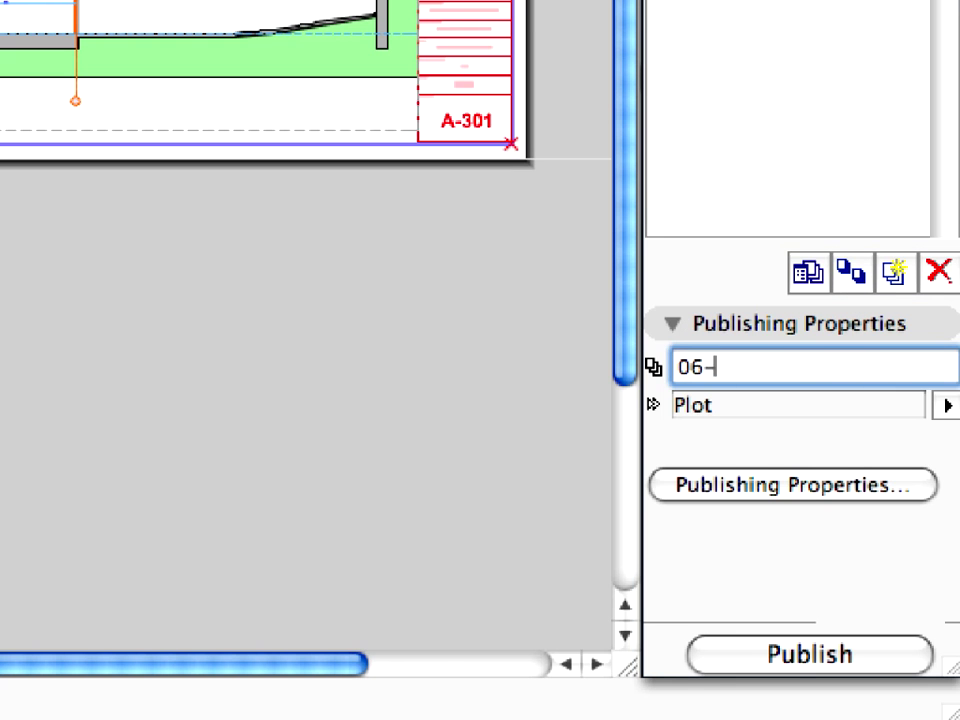
type("CD PDF Set")
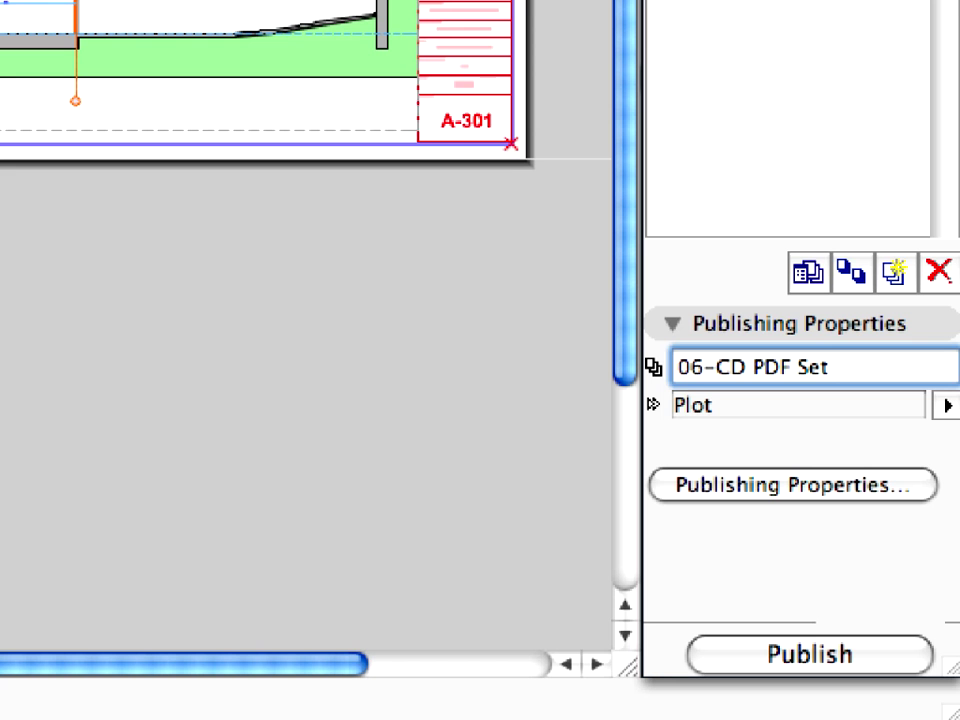
left_click(913, 488)
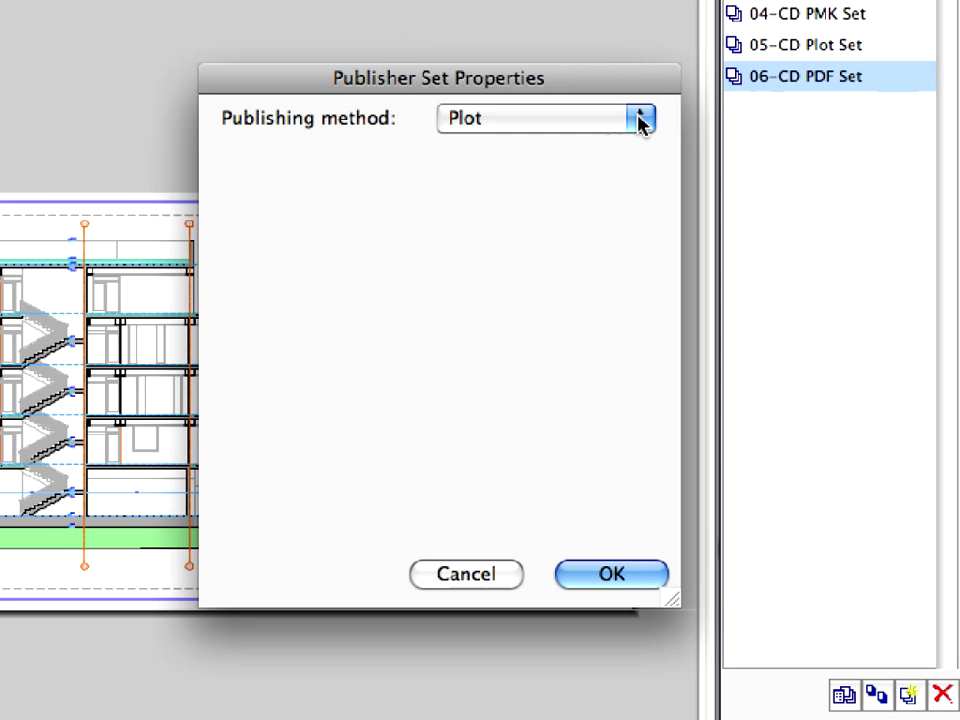
- Make 06-CD PDF Set save files into a new 'PDF Set' folder inside Chapter 10
left_click(641, 118)
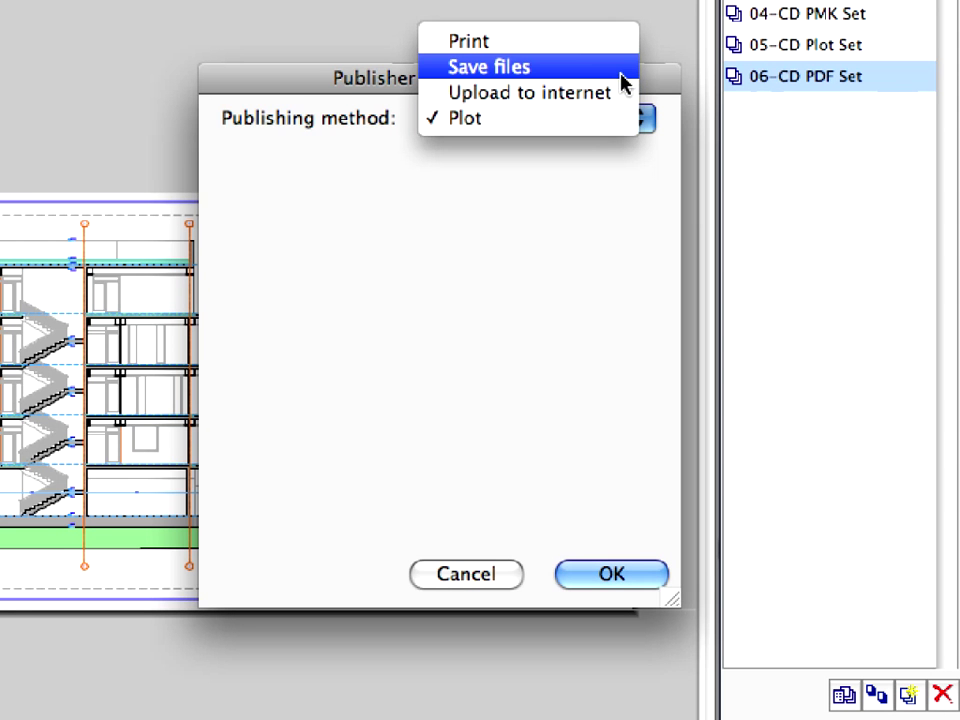
left_click(621, 80)
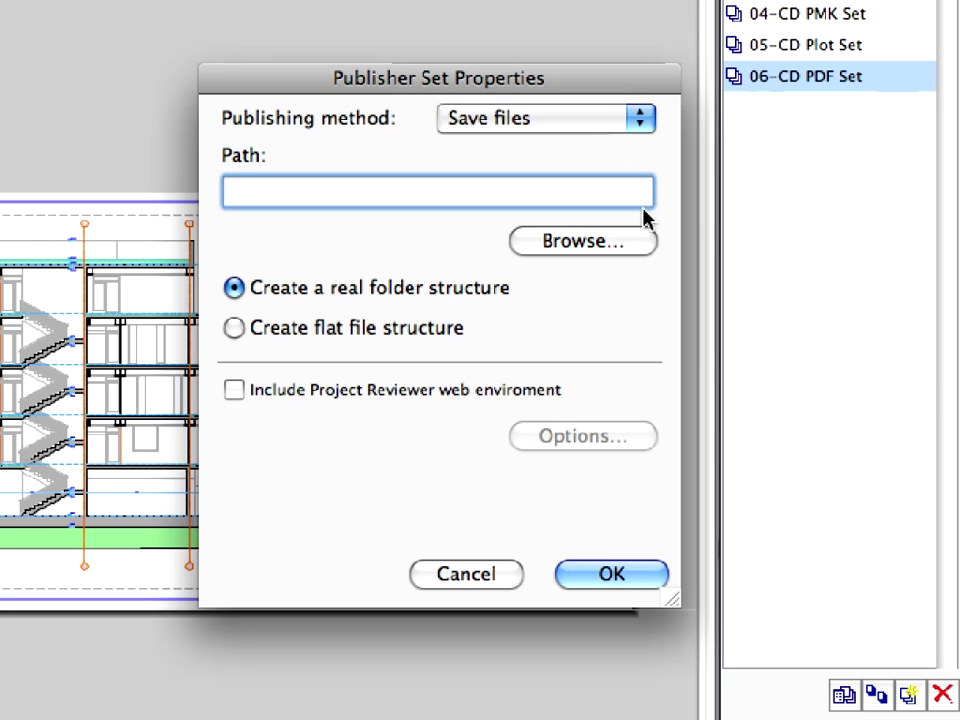
left_click(643, 250)
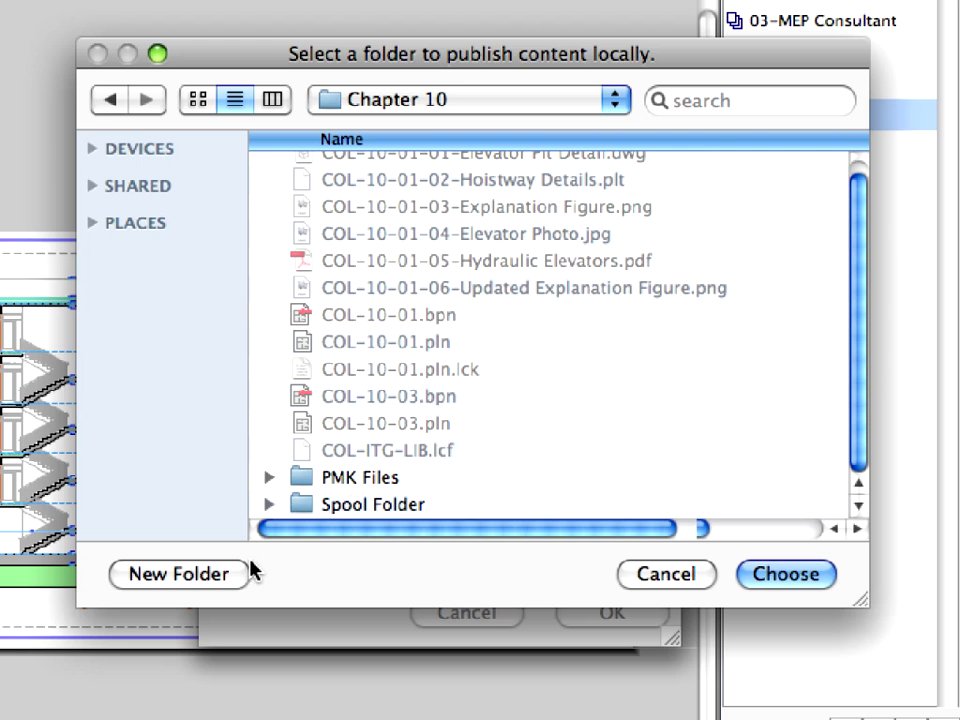
left_click(243, 578)
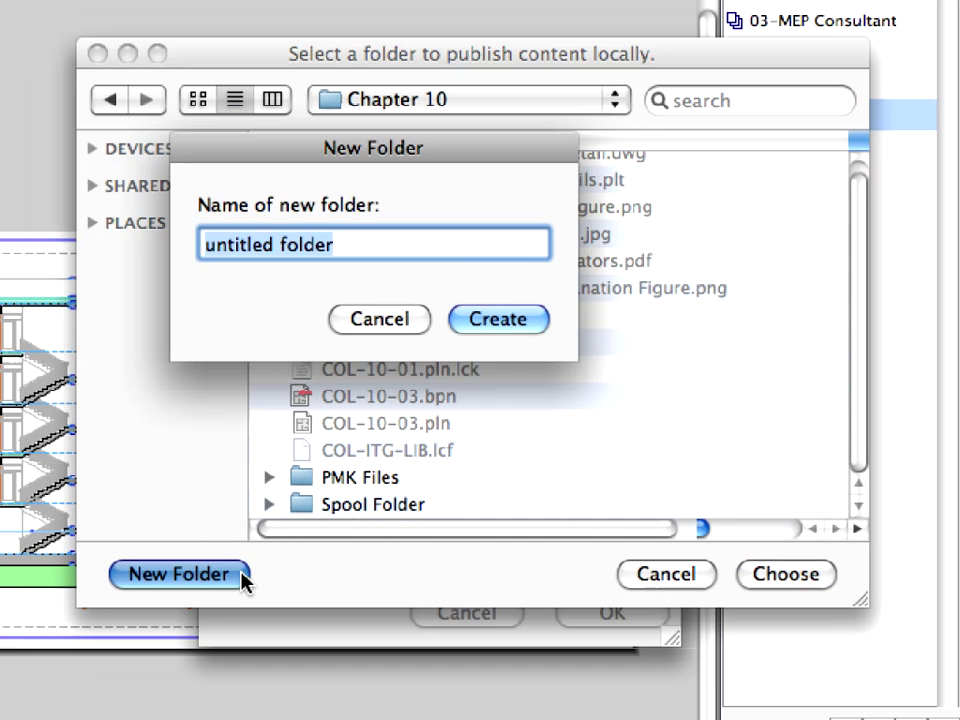
type("PDF Set")
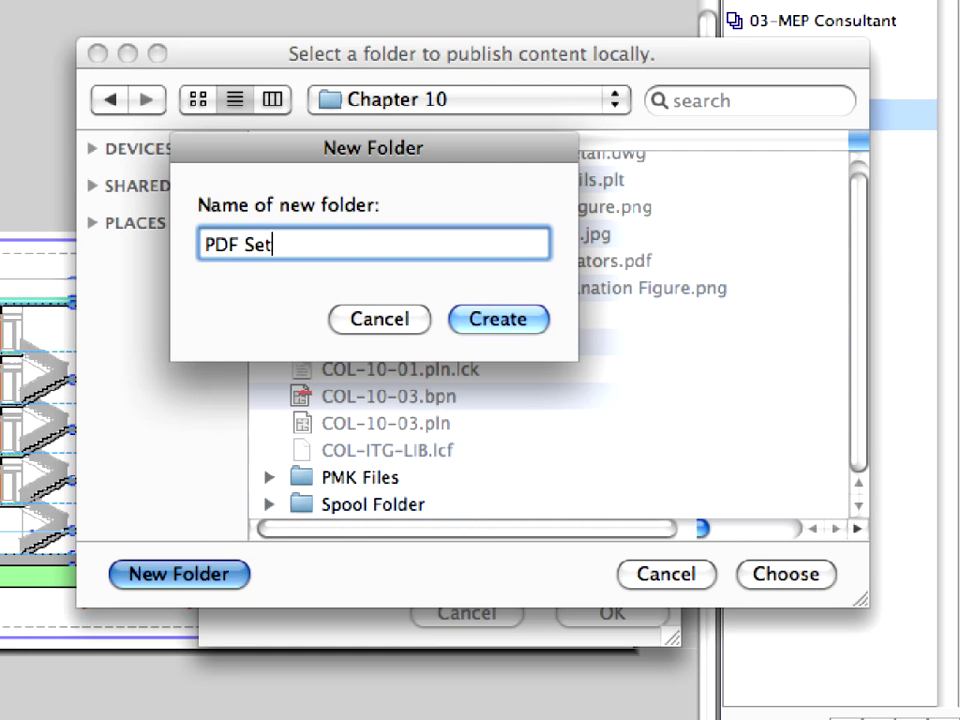
left_click(511, 319)
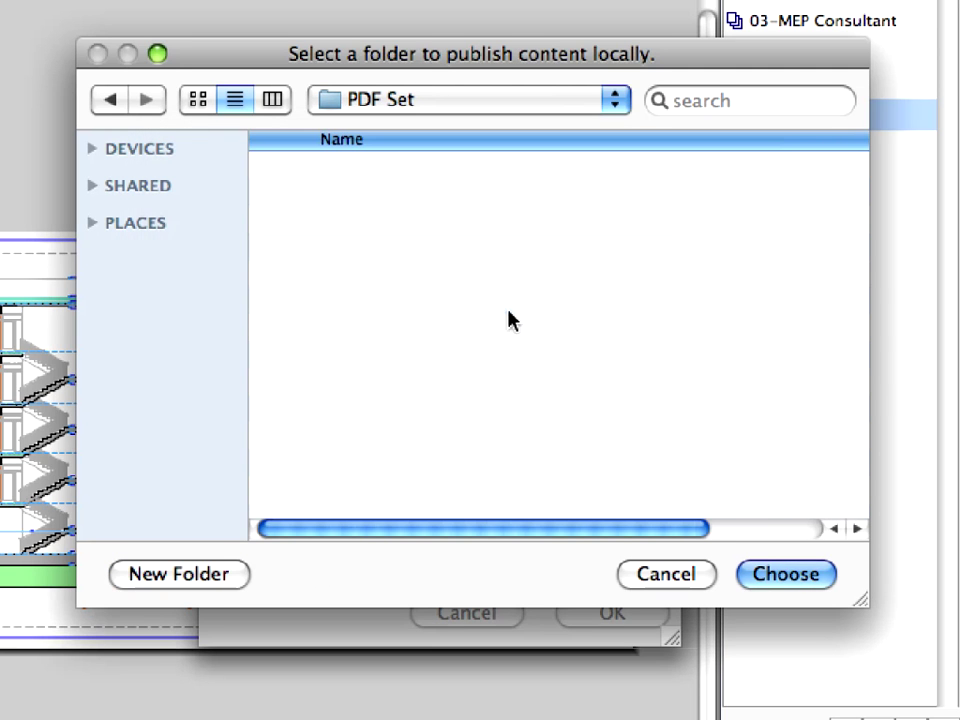
left_click(820, 573)
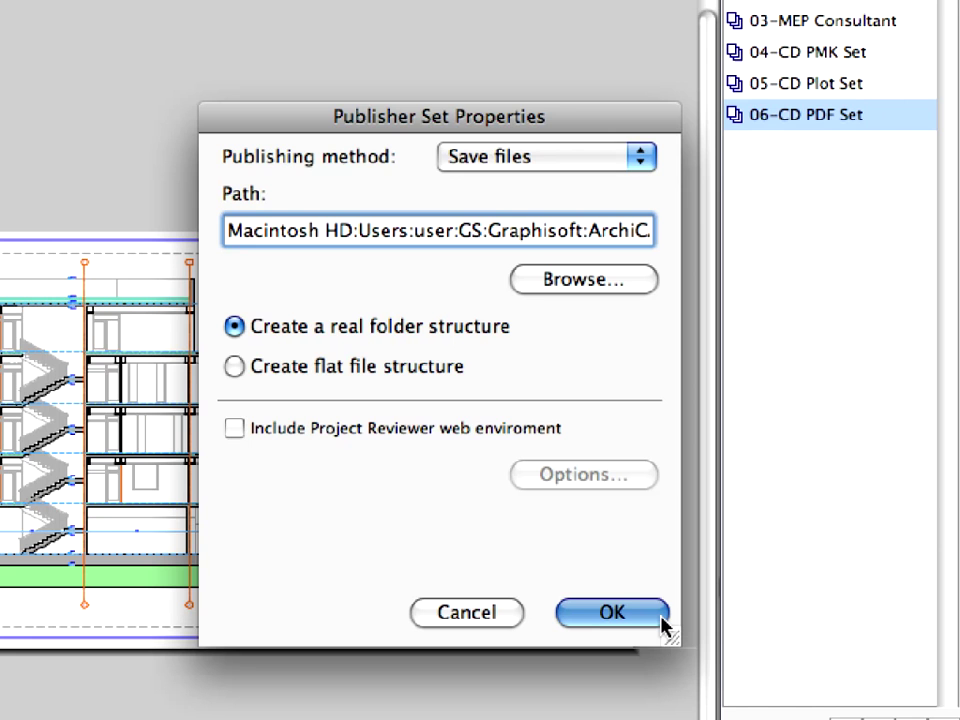
left_click(660, 620)
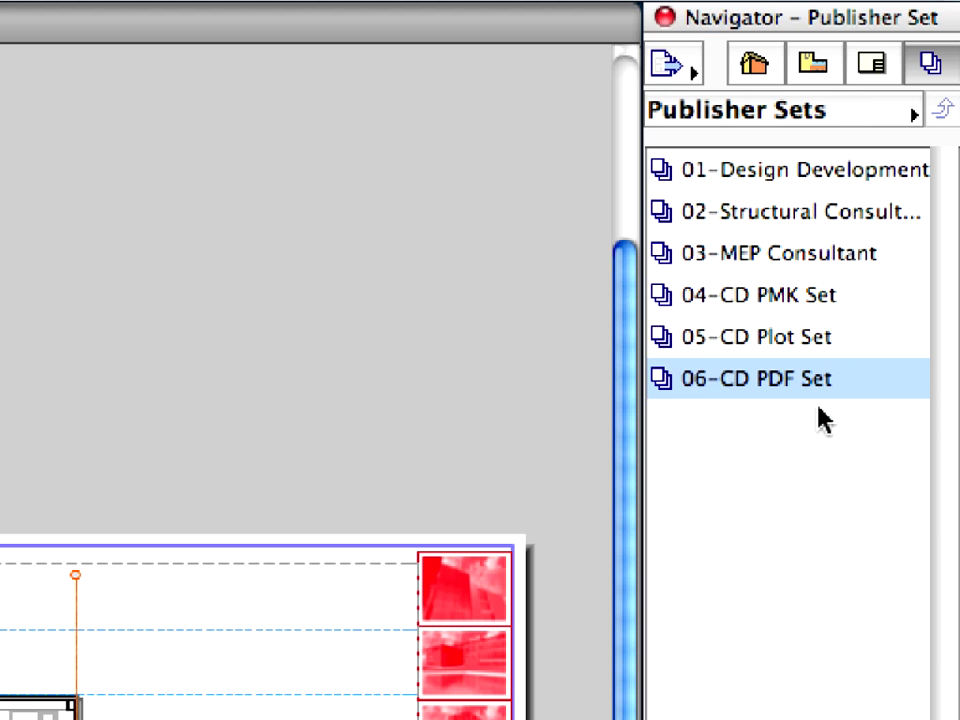
- Set the COL-10 sheets in 06-CD PDF Set to PDF format, merged into one PDF file
double_click(902, 218)
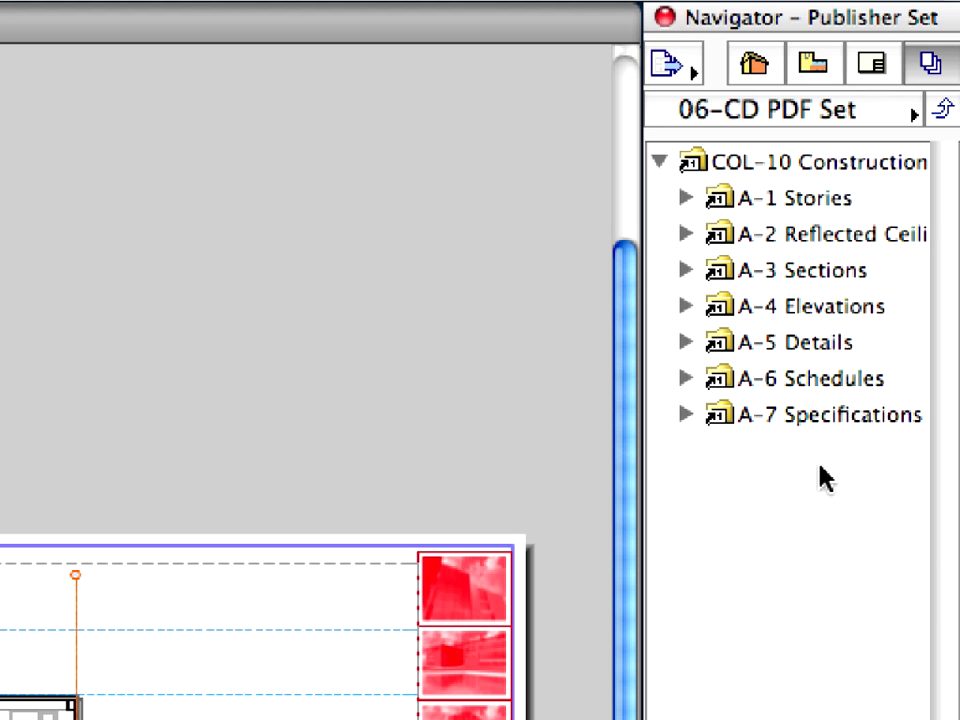
left_click(826, 172)
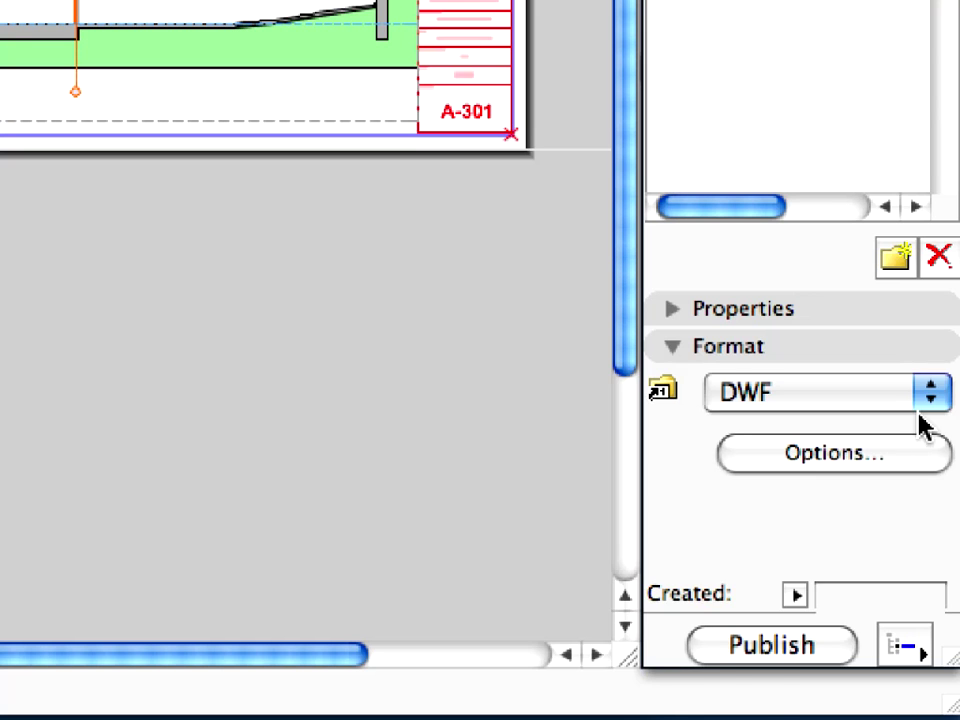
left_click(925, 400)
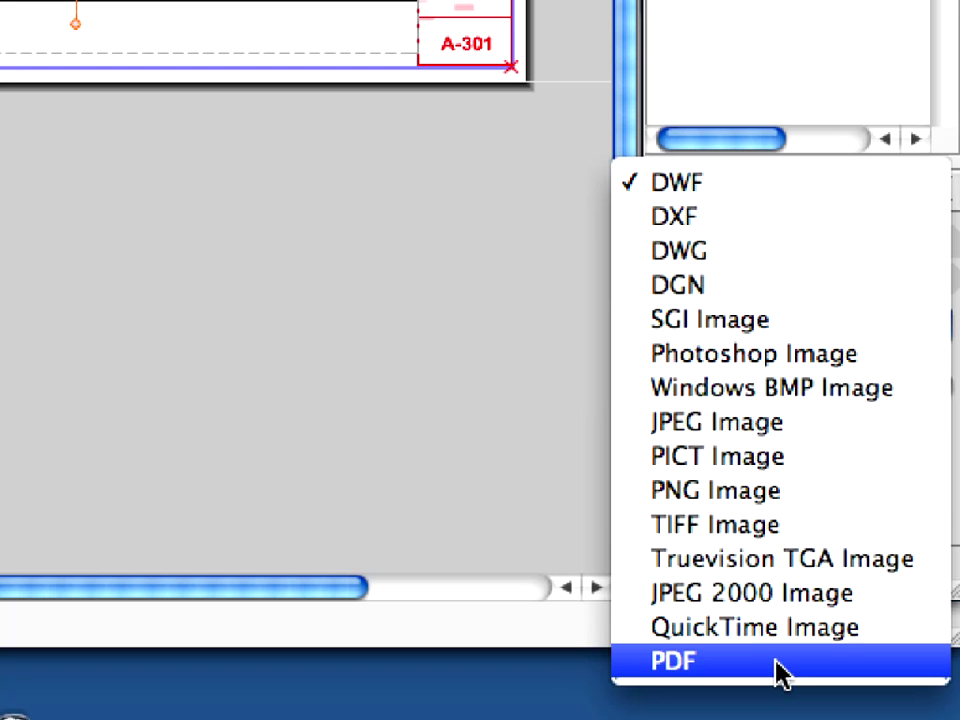
left_click(778, 665)
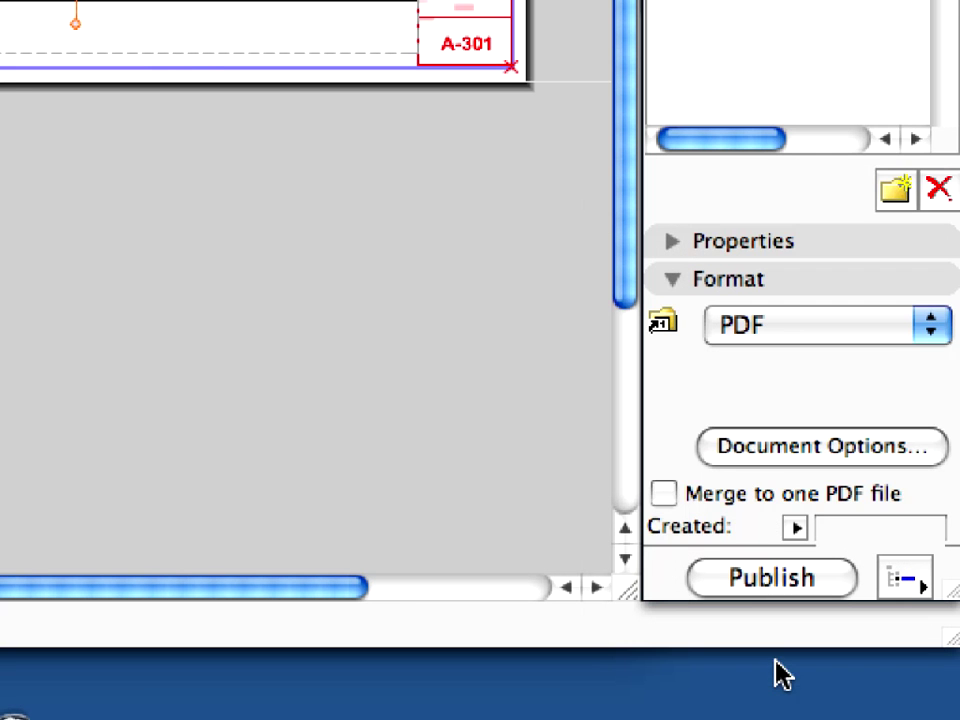
left_click(670, 498)
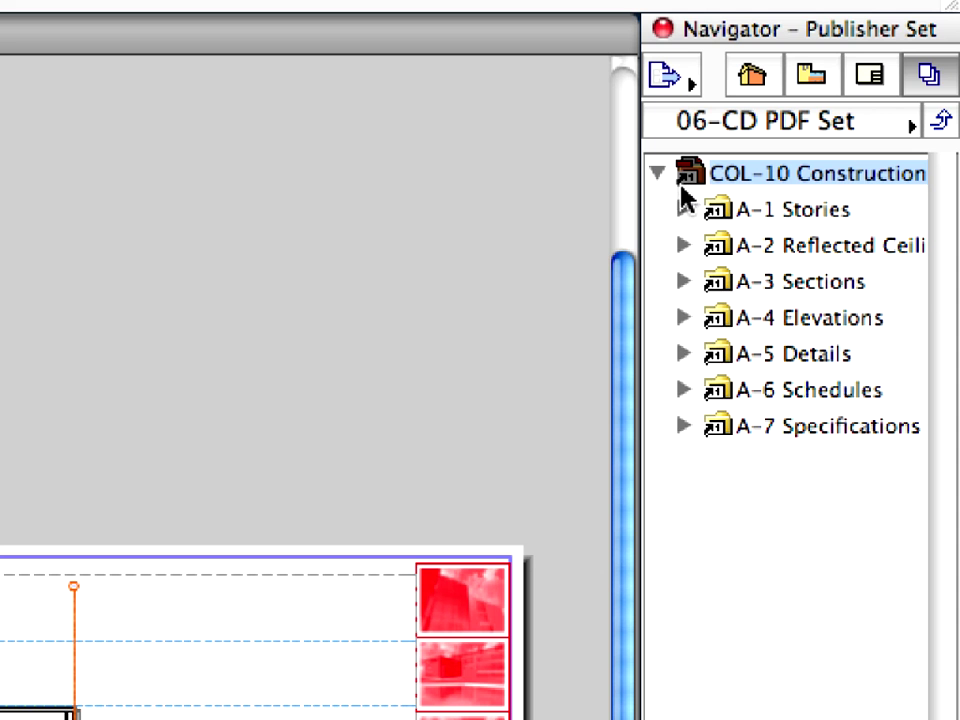
left_click(683, 208)
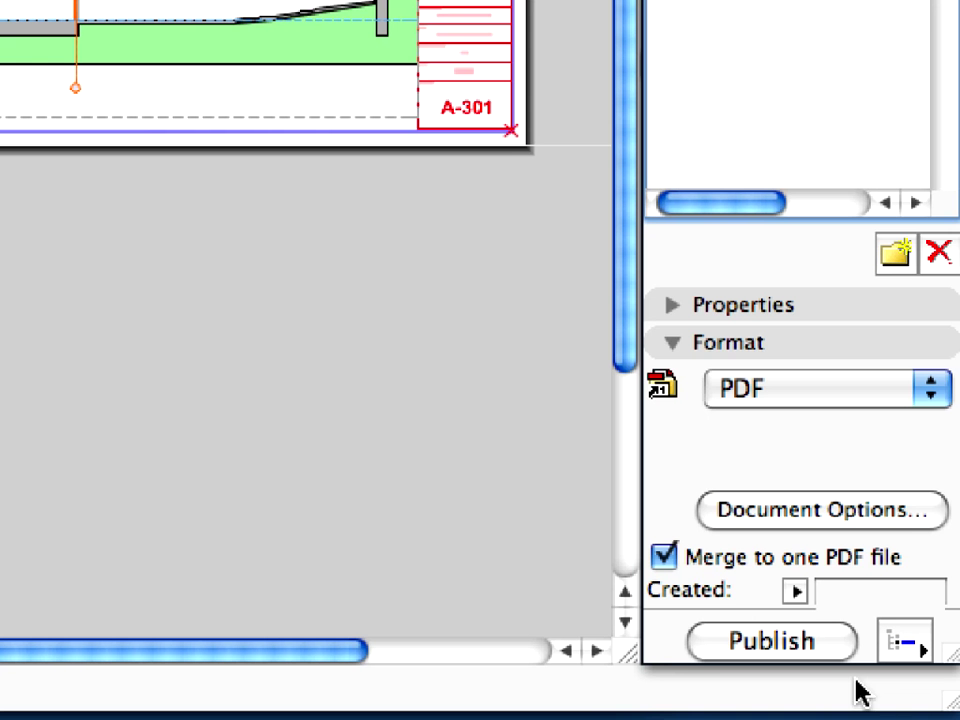
- Save the PDF in Black & White with 300 dpi arc resolution and confirm both dialogs
left_click(896, 512)
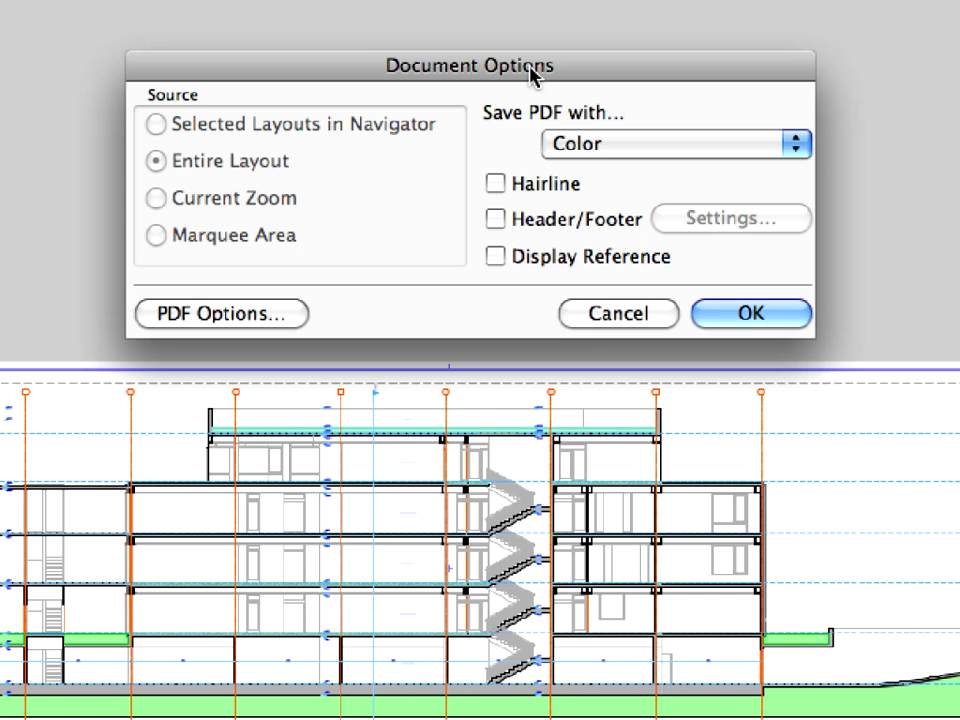
left_click_drag(564, 79, 550, 58)
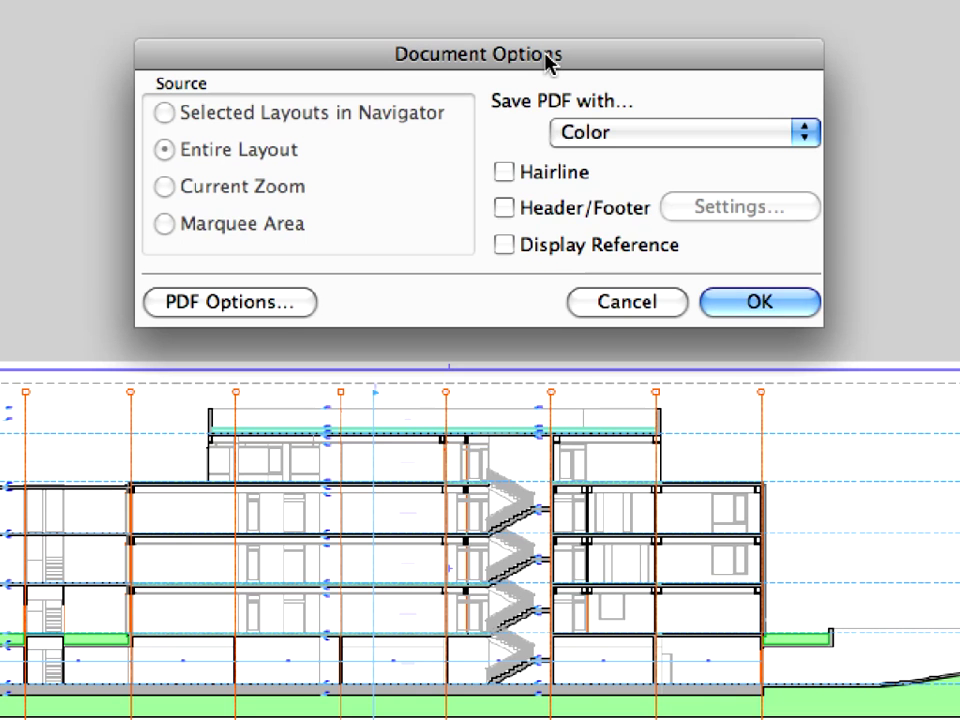
left_click(735, 132)
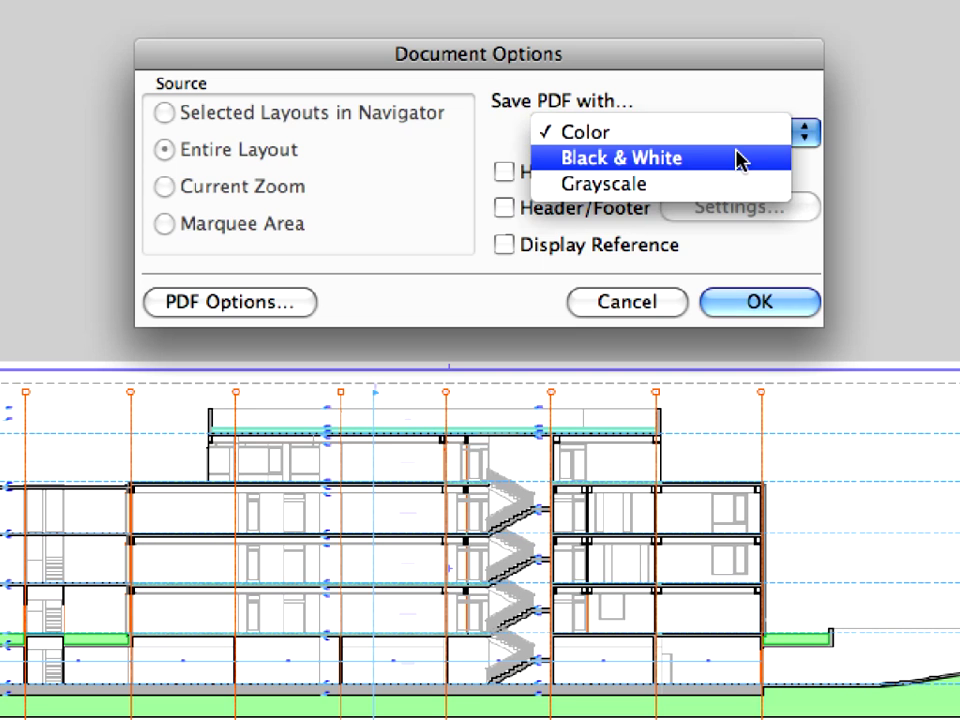
left_click(740, 158)
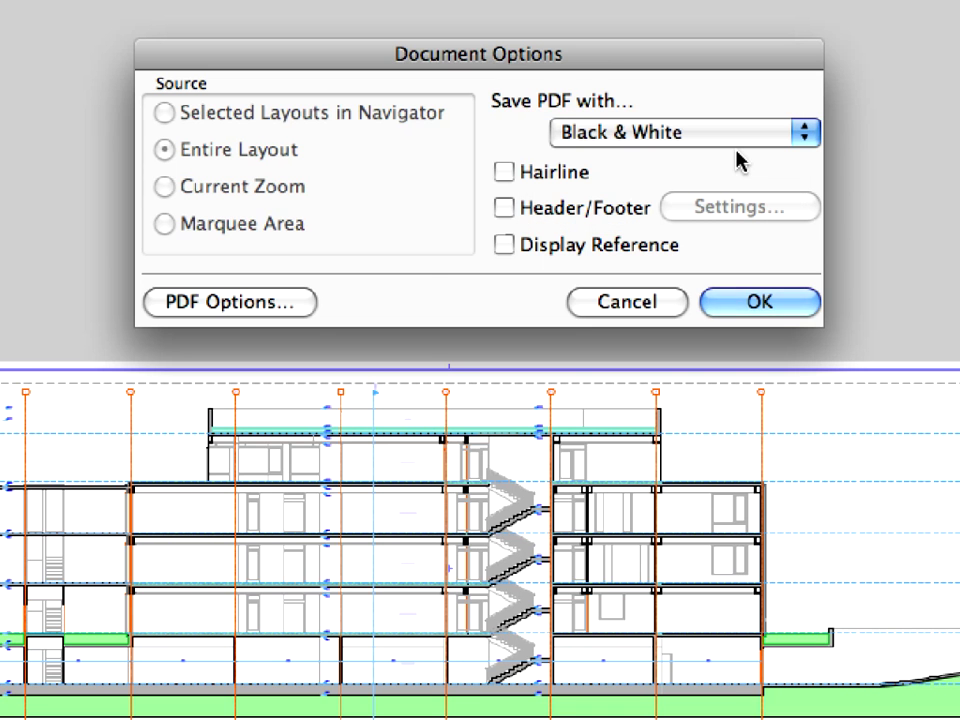
left_click(304, 310)
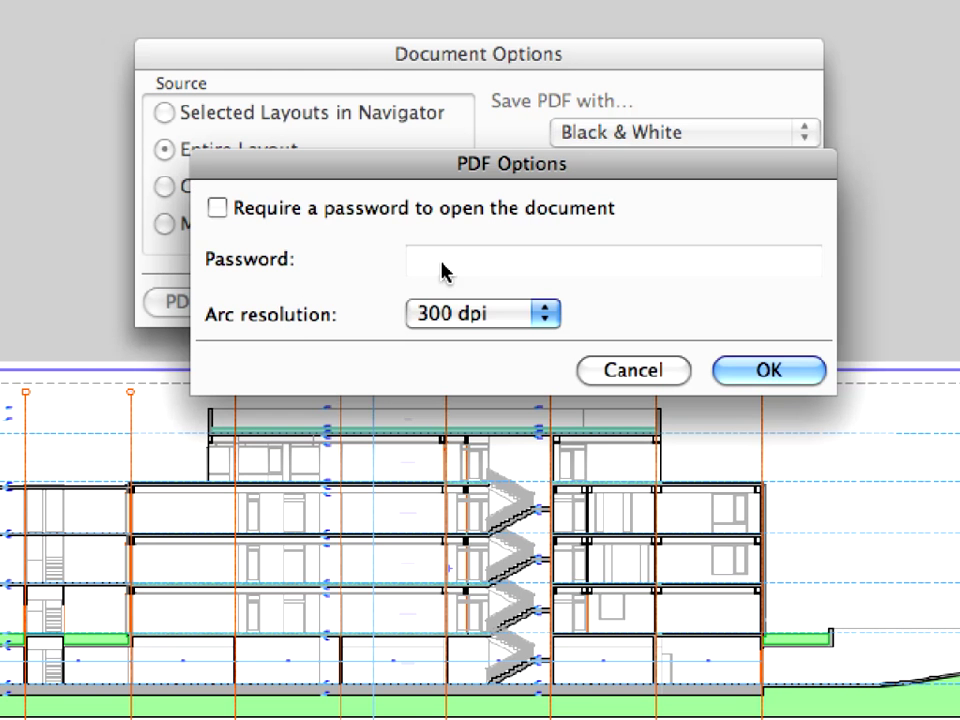
left_click(537, 313)
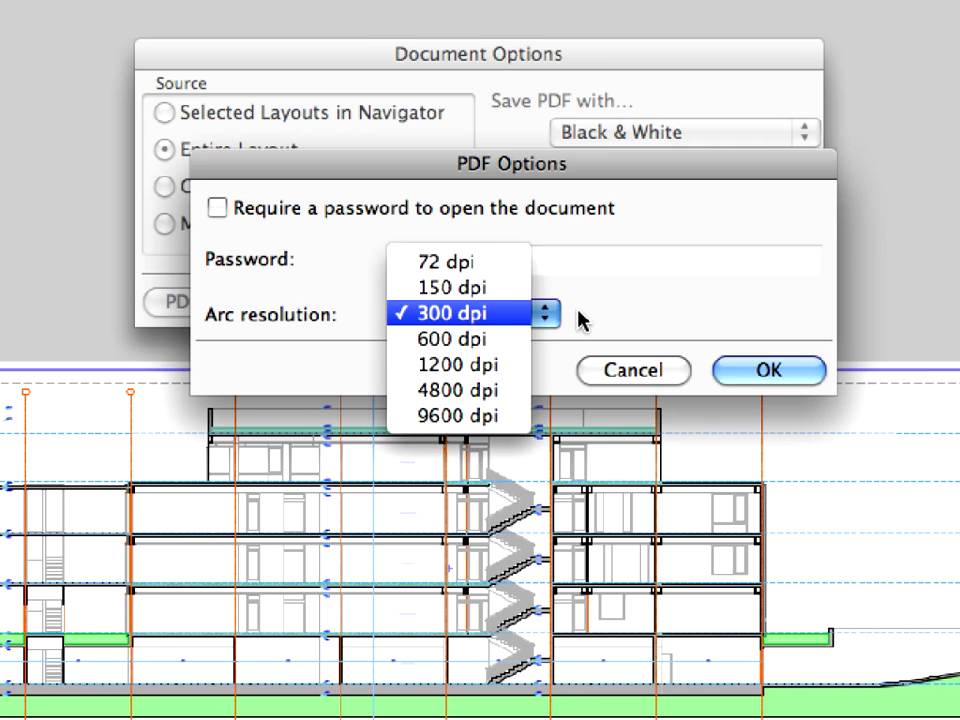
left_click(577, 316)
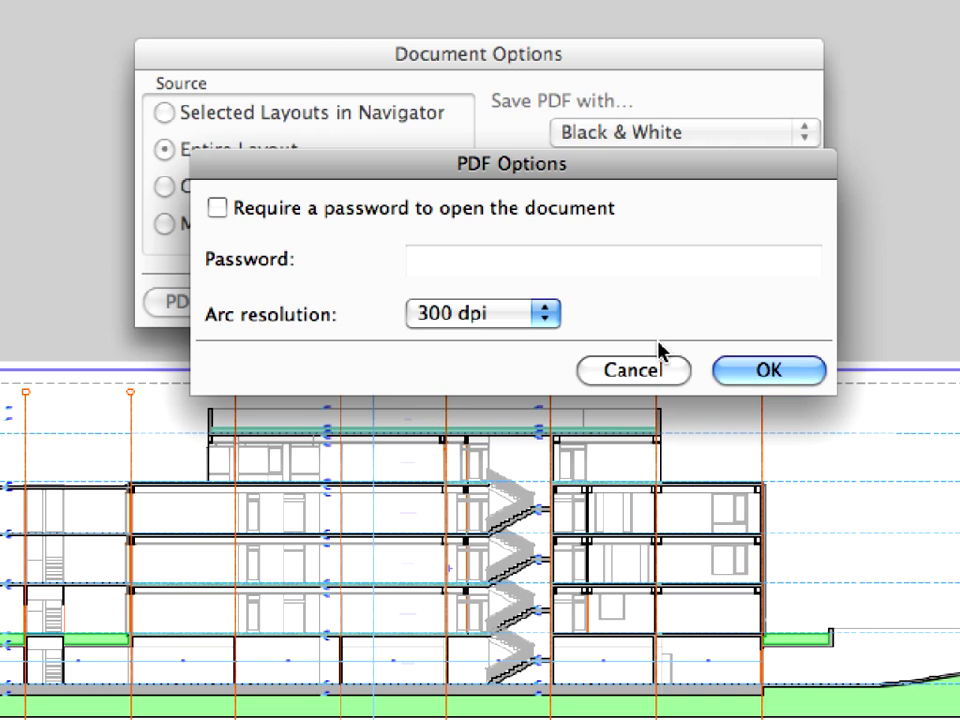
left_click(757, 375)
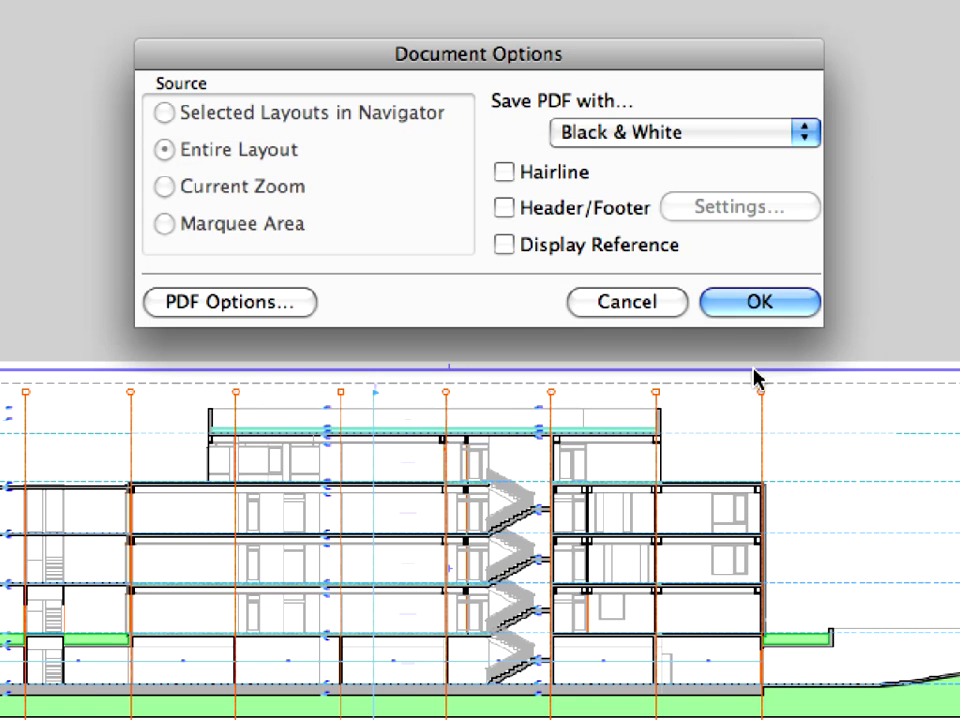
left_click(805, 305)
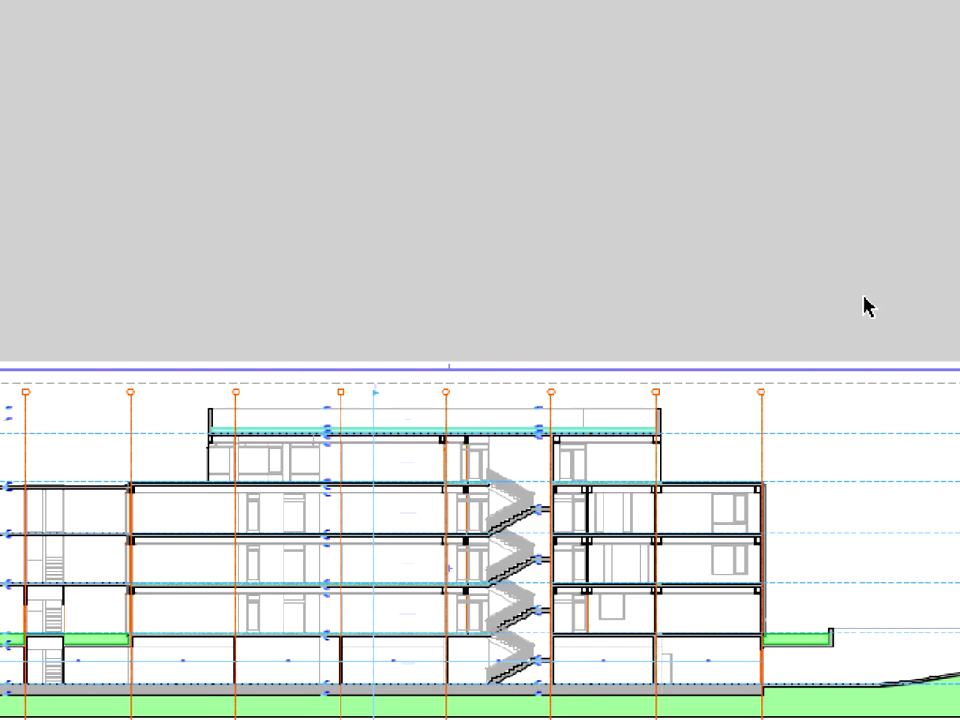
- Publish the whole COL-10 Construction set as one merged PDF, choosing 'this set' as the content
left_click(760, 163)
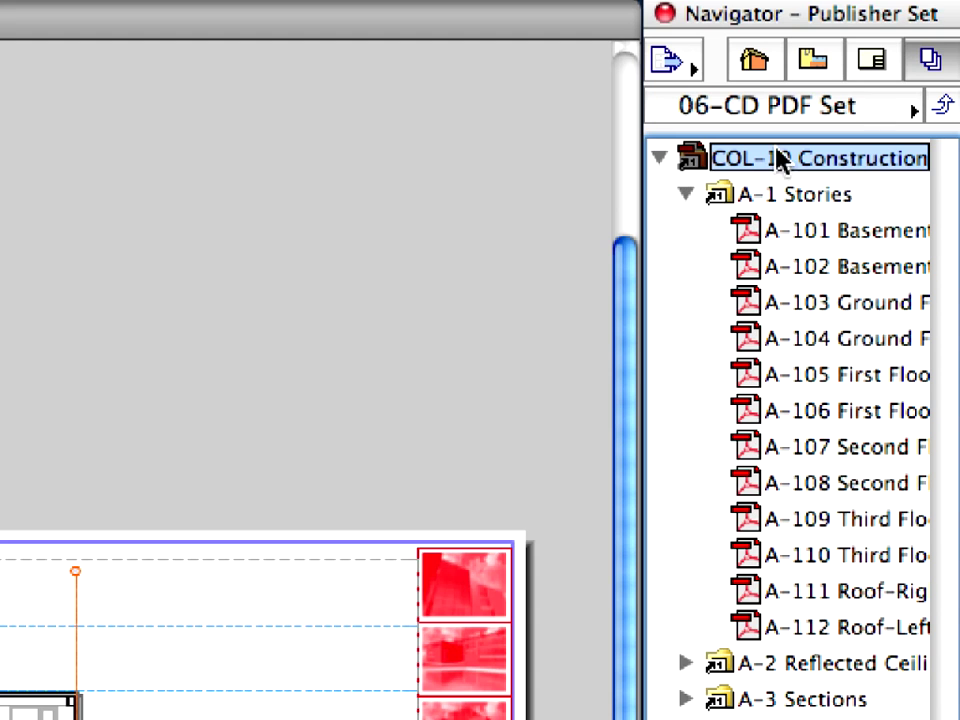
left_click(928, 628)
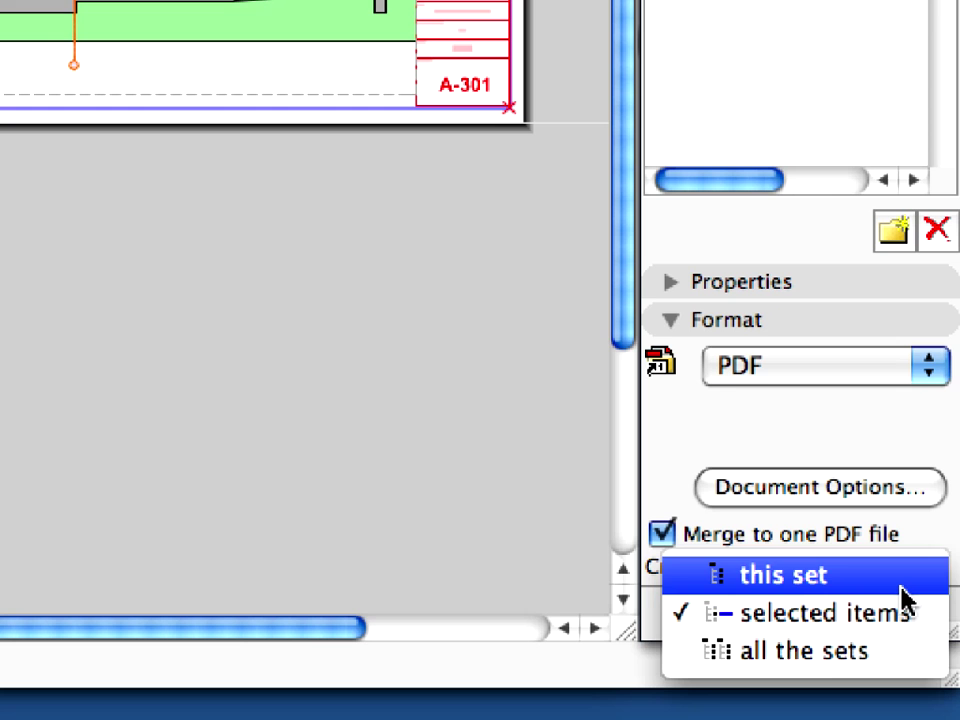
left_click(900, 587)
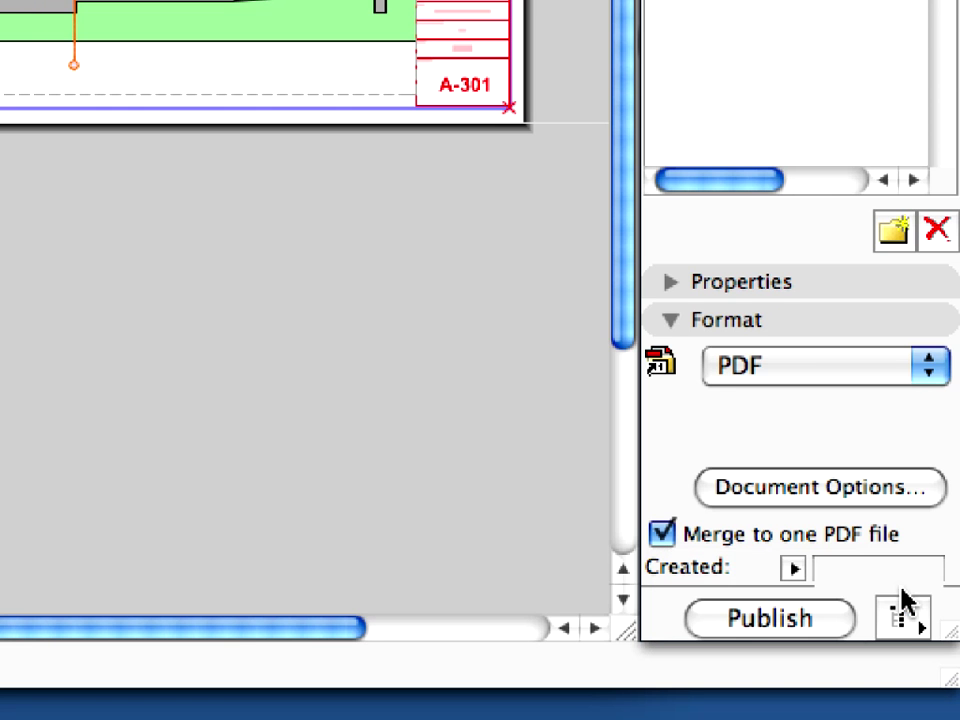
left_click(845, 621)
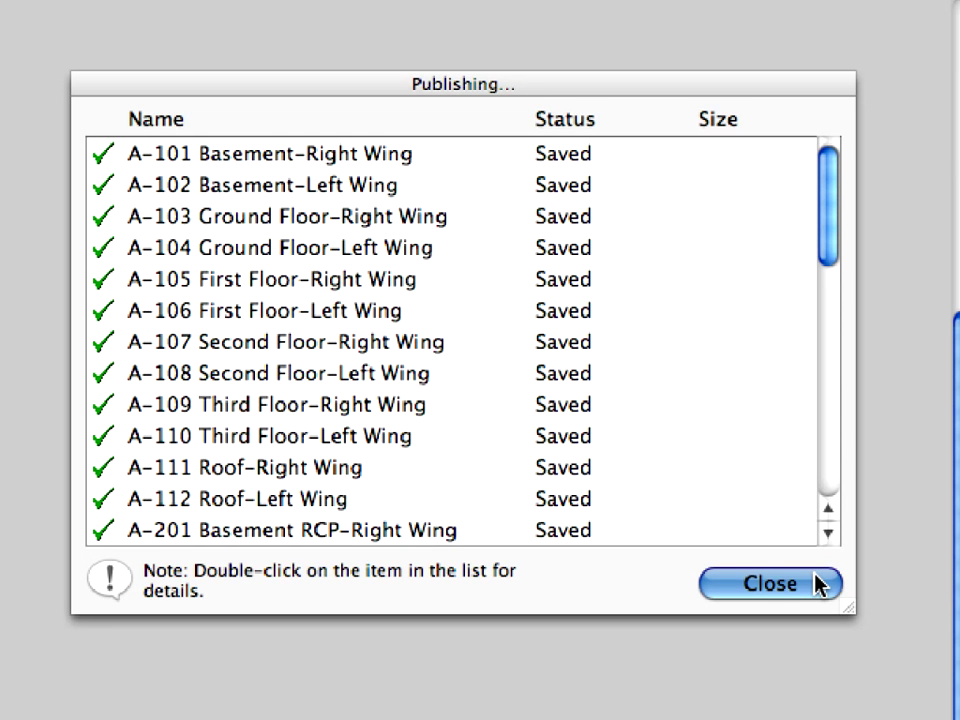
- Close the publishing report and bring up the context menu for COL-10 Construction Documentation.PDF in Finder
left_click(770, 584)
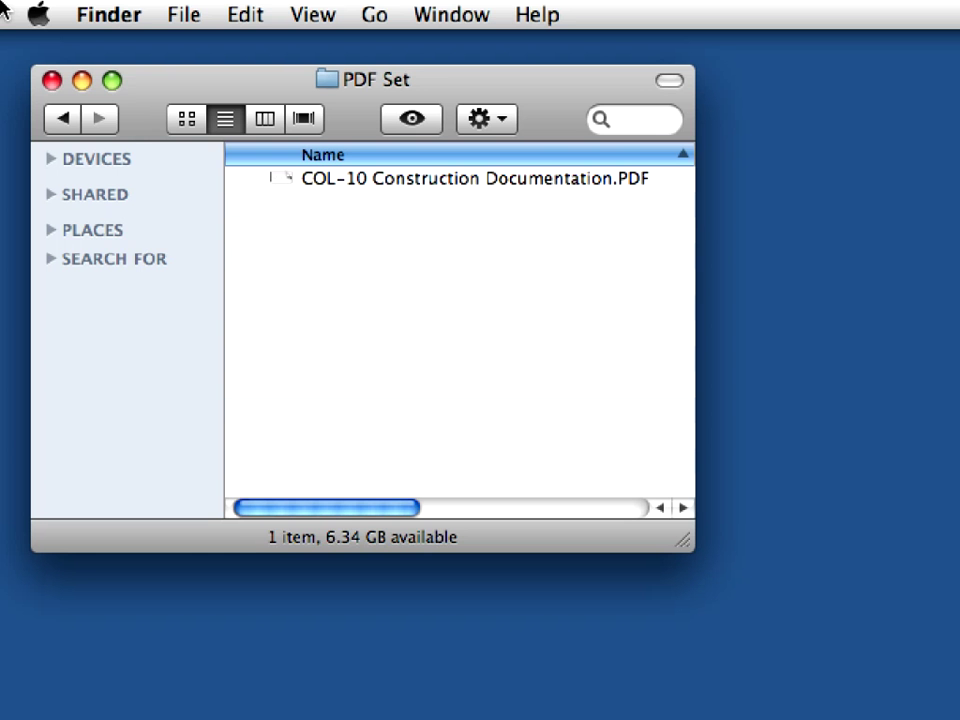
left_click(355, 178)
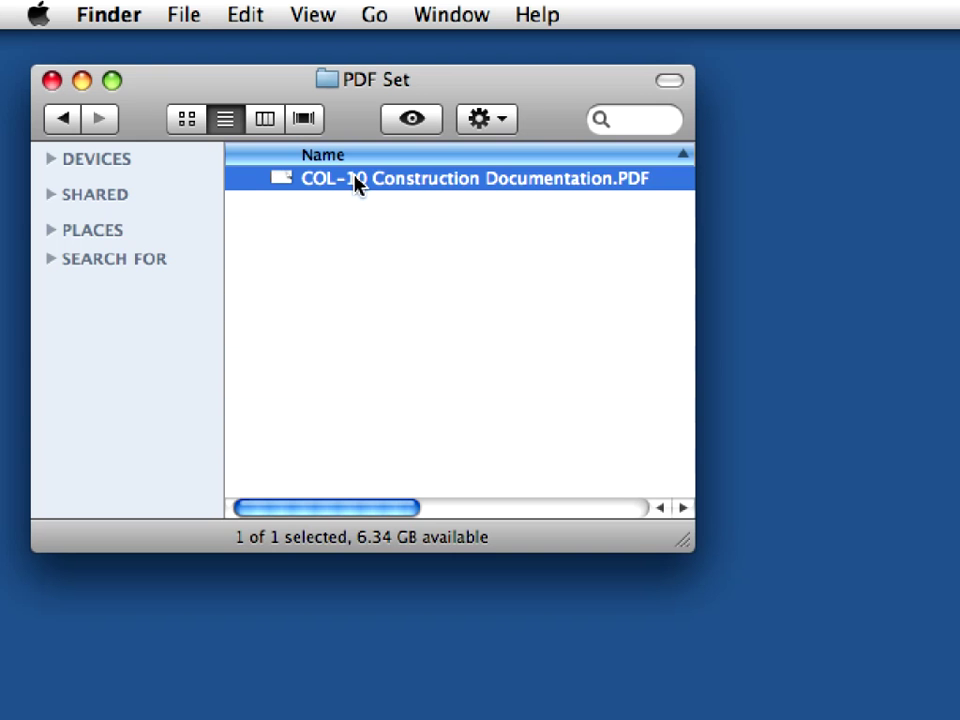
right_click(660, 184)
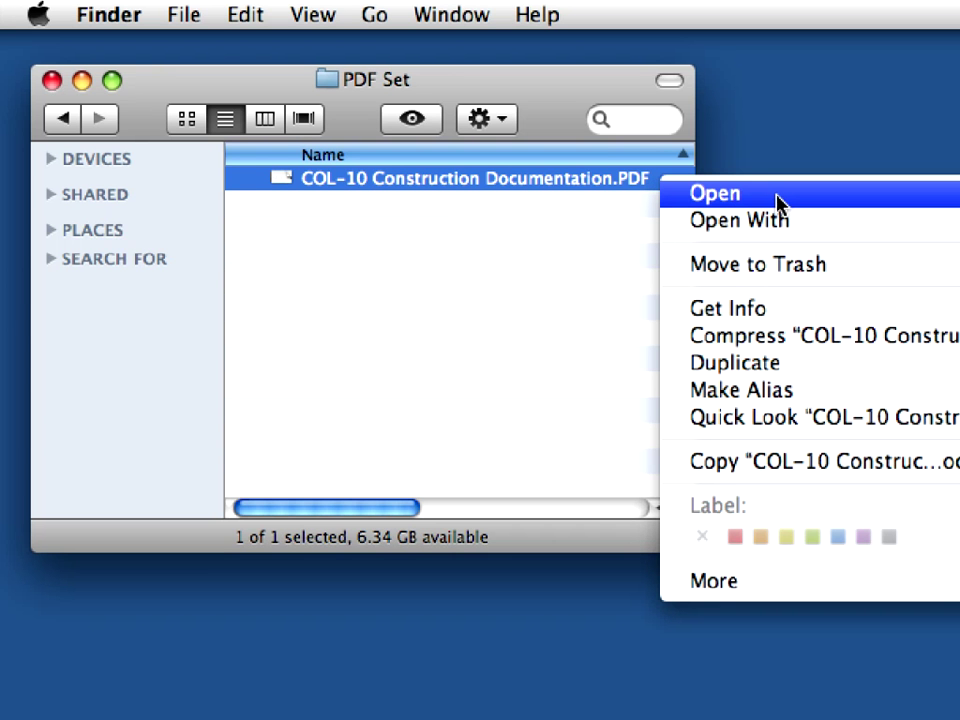
- Open the merged PDF in Acrobat and scroll through its pages
left_click(716, 193)
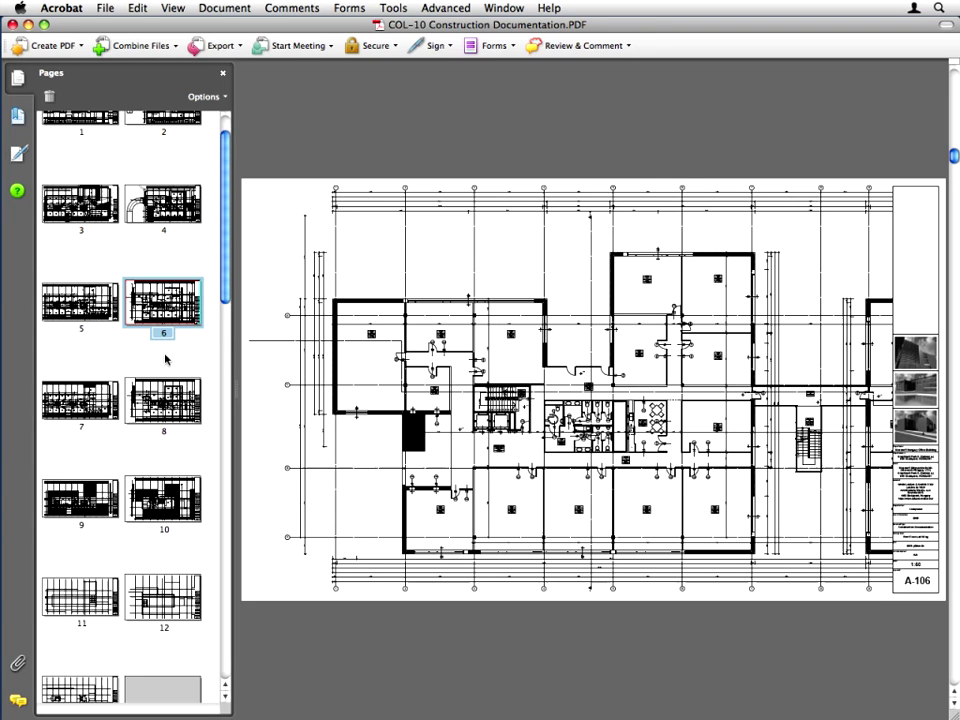
scroll(165, 354, "down", 3)
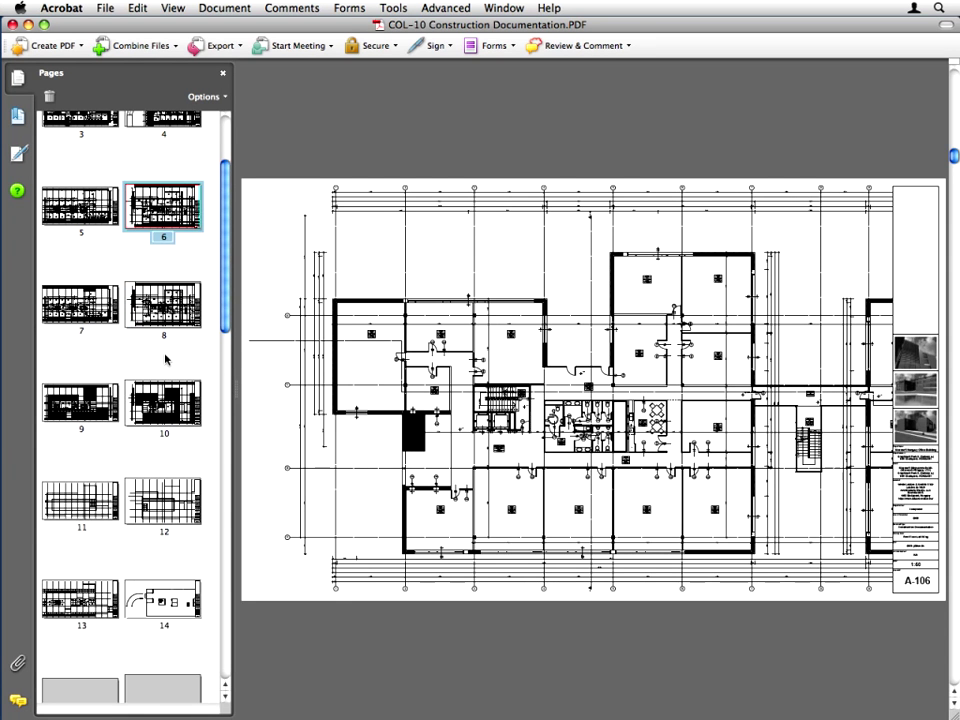
scroll(165, 358, "down", 2)
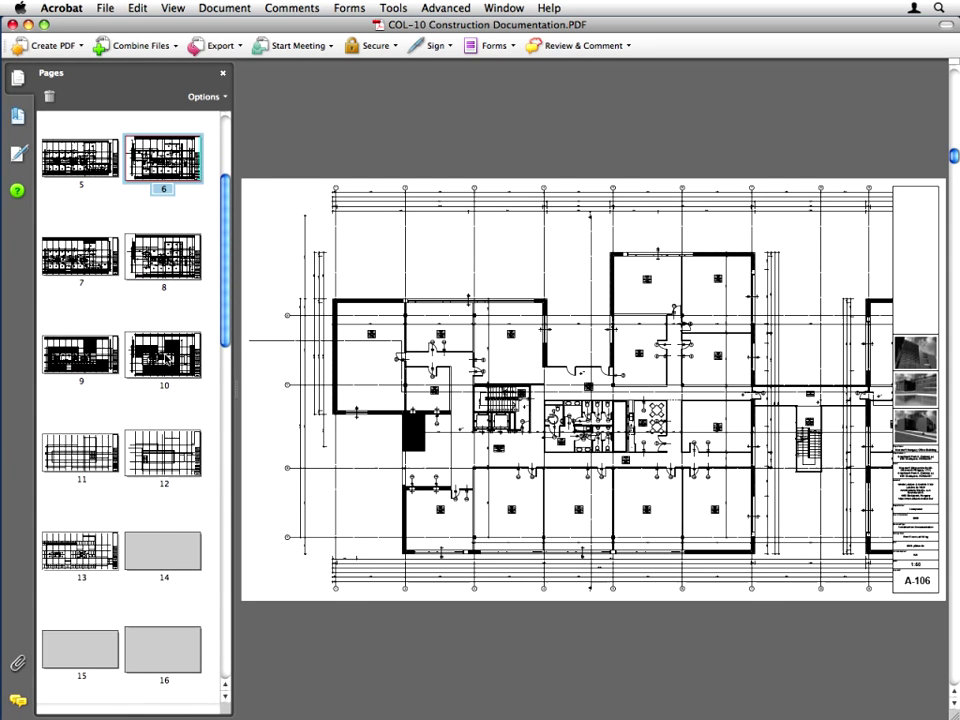
- In Bookmarks, collapse groups A-1 through A-5 and go to the A-701 Elevator Specification page
left_click(16, 115)
left_click(110, 161)
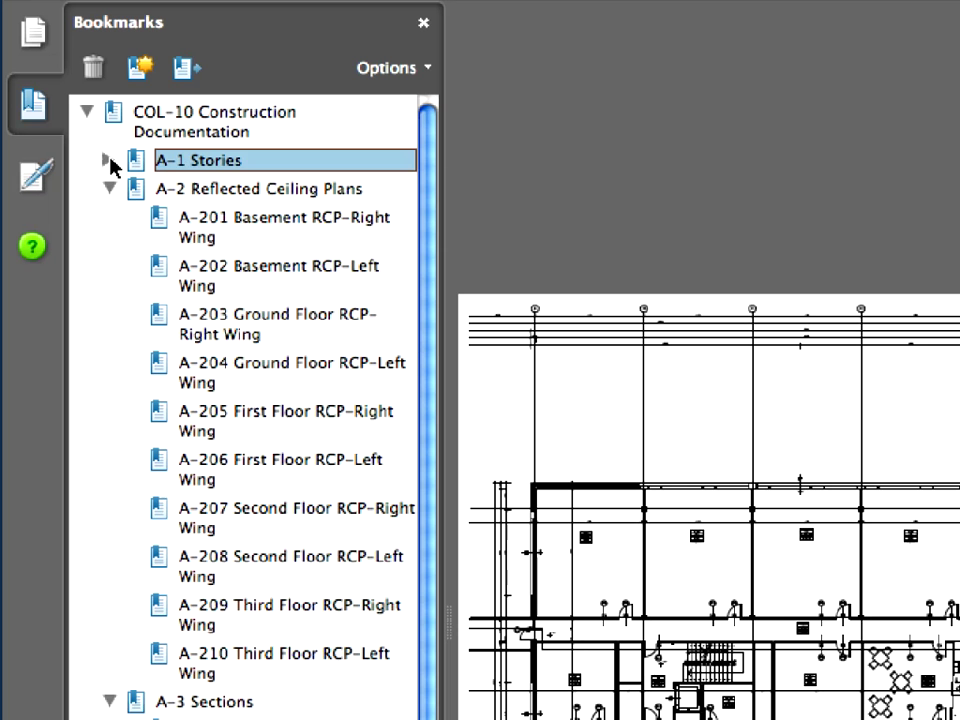
left_click(110, 188)
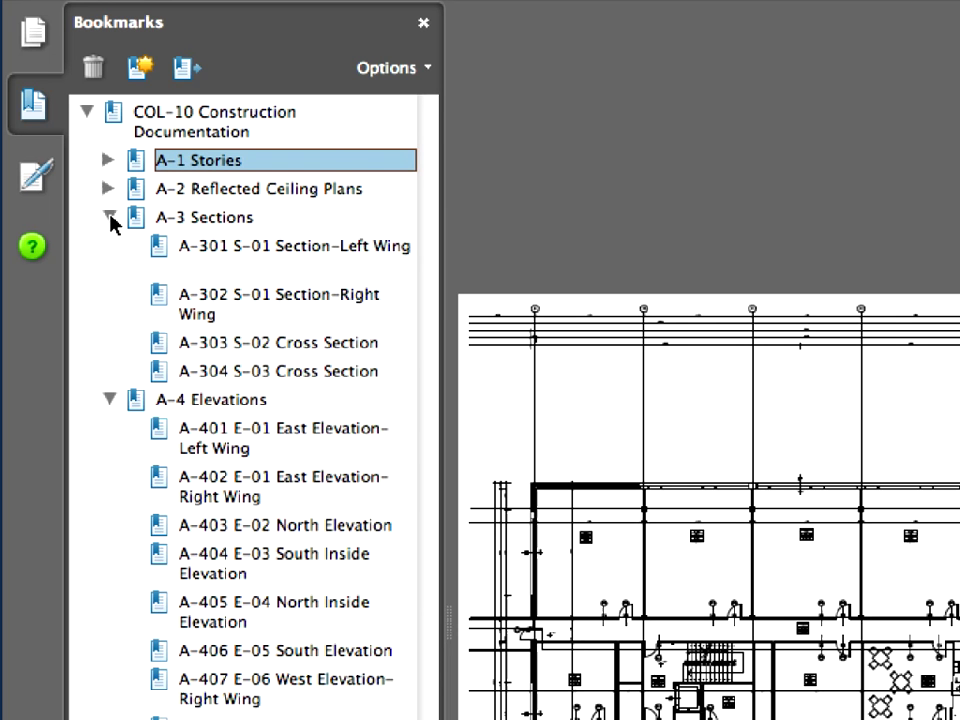
left_click(110, 218)
left_click(110, 246)
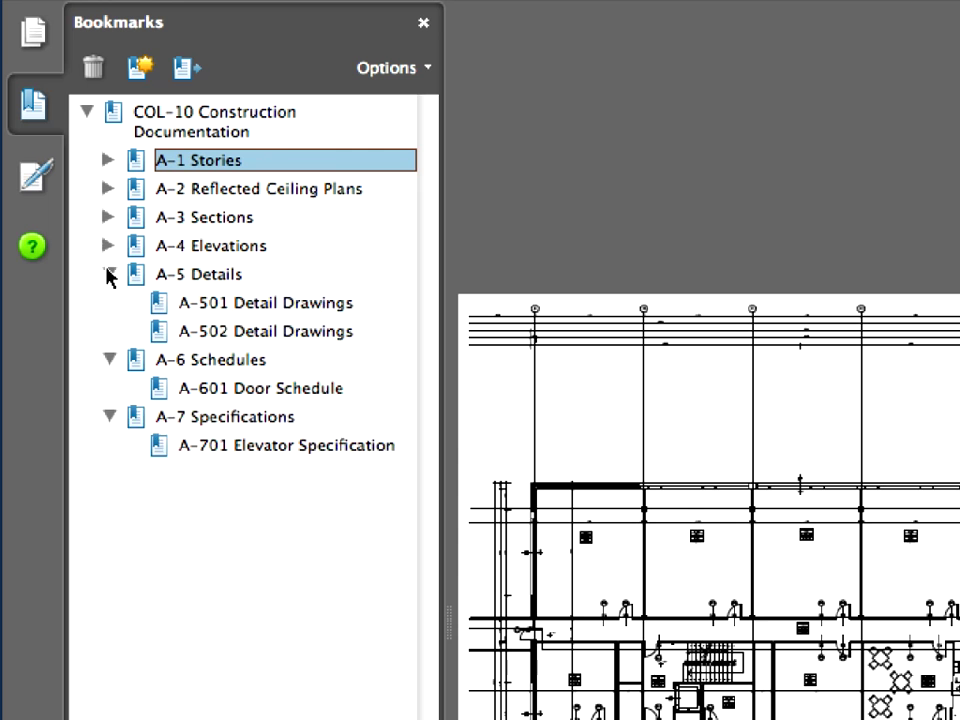
left_click(110, 274)
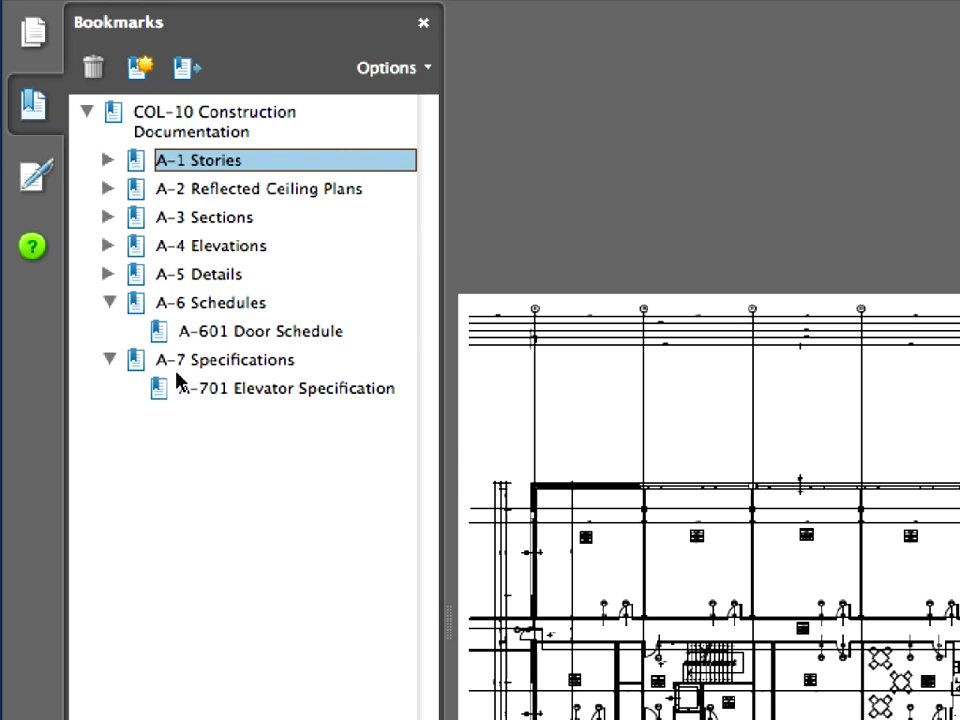
left_click(345, 392)
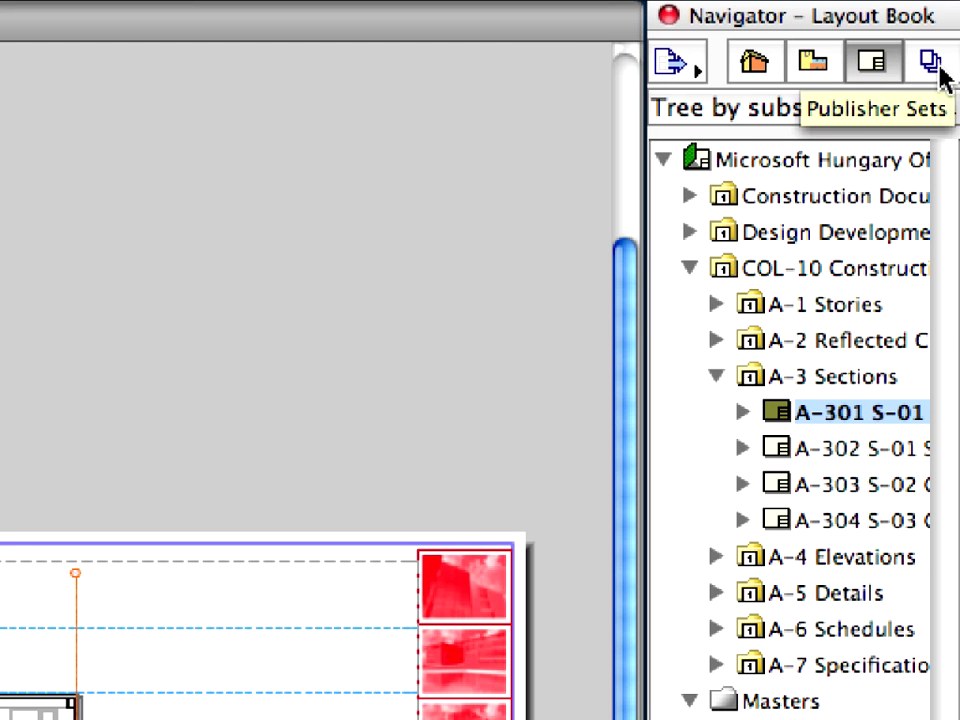
- Duplicate the 06-CD PDF Set in the Navigator's publisher sets and rename the copy '07-CD DWG Set'
left_click(942, 75)
left_click(940, 78)
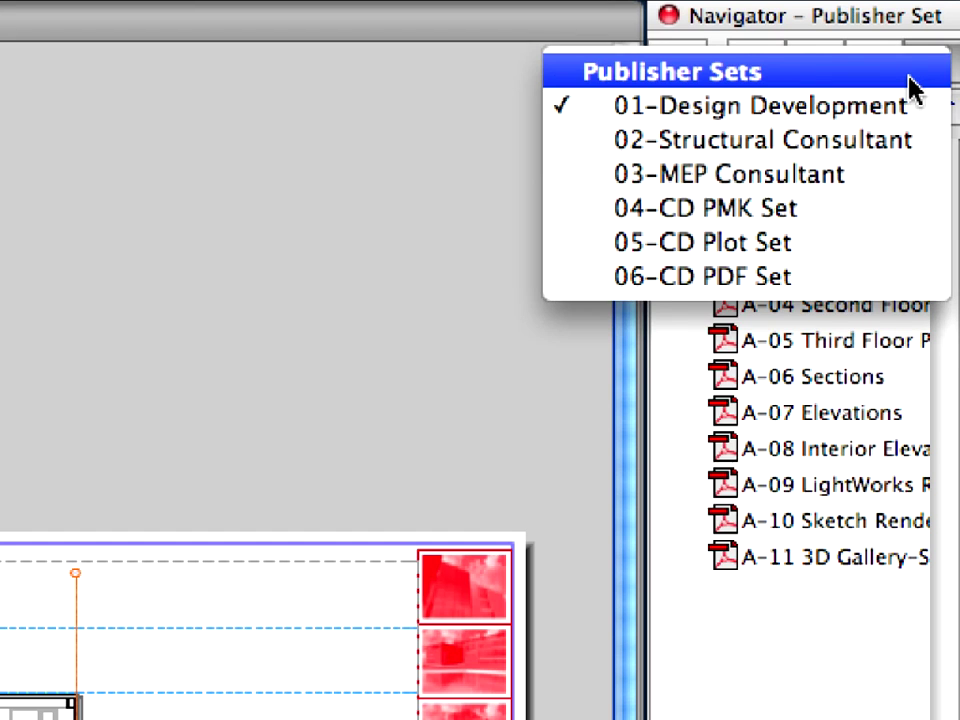
left_click(912, 88)
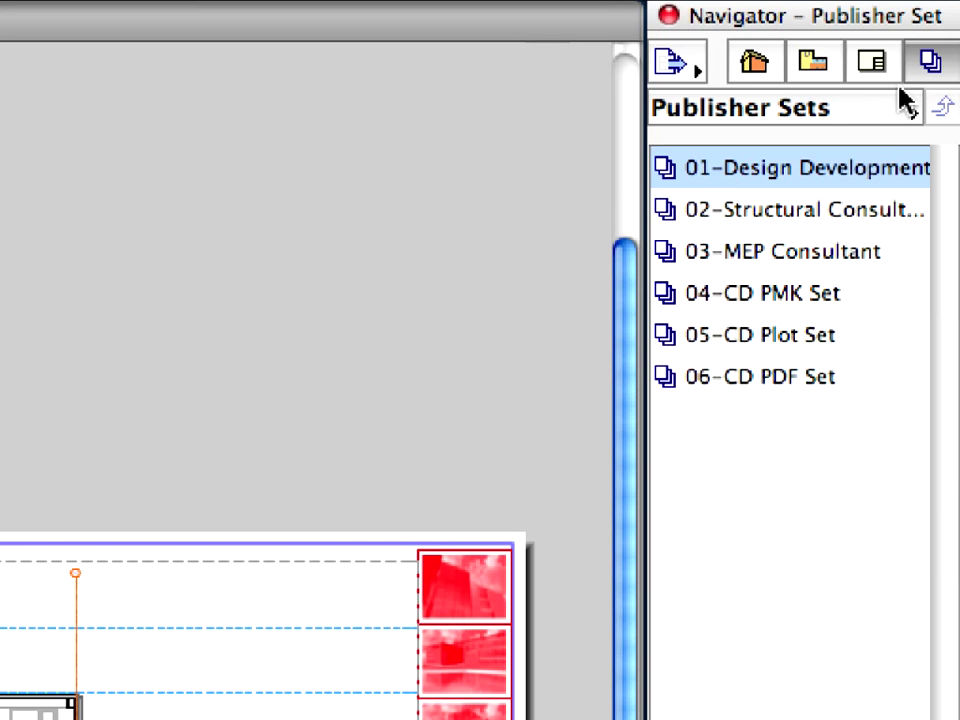
left_click(810, 378)
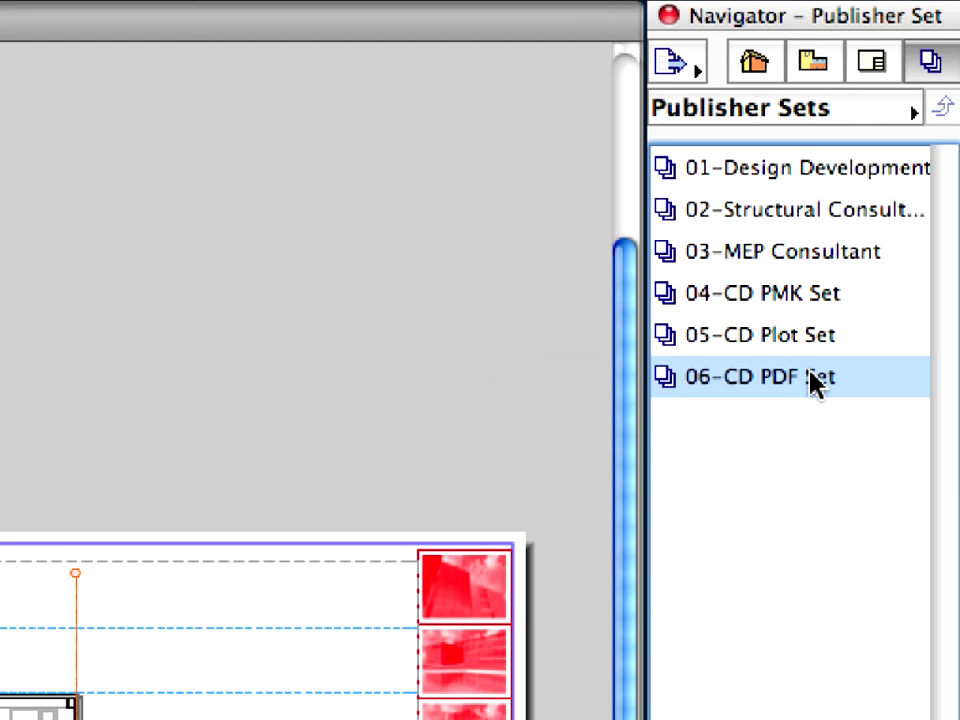
right_click(812, 382)
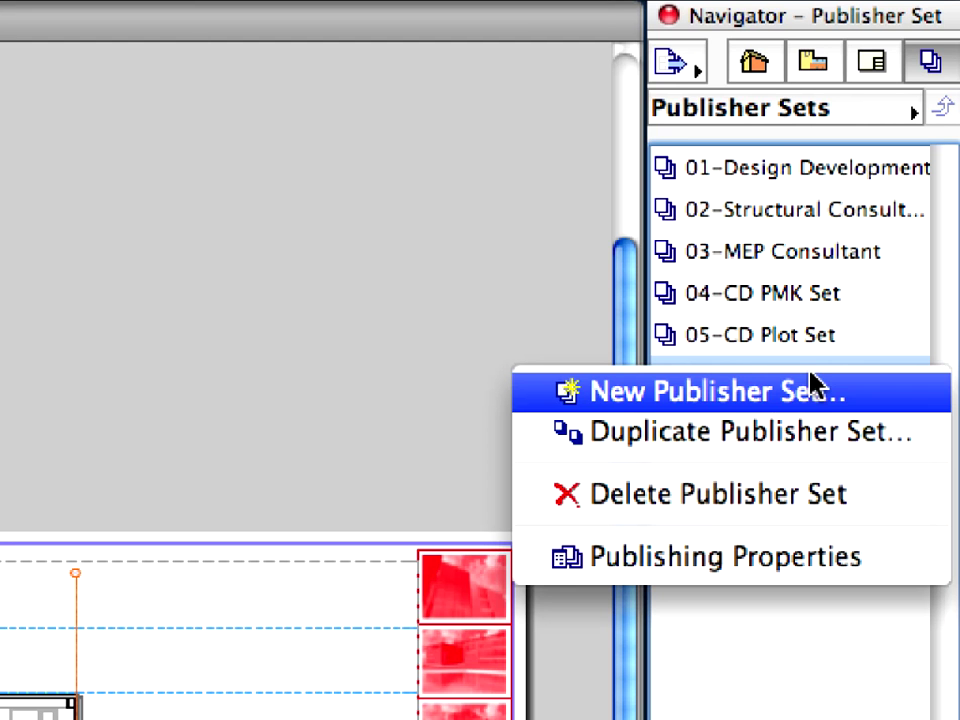
left_click(880, 436)
left_click_drag(868, 368, 634, 360)
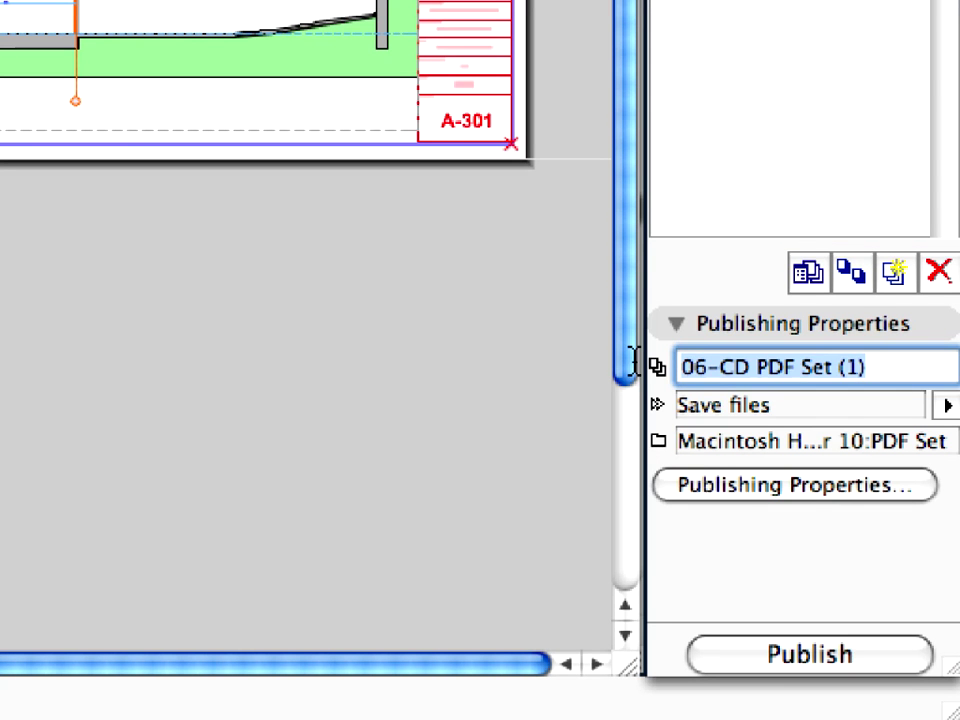
type("07-CD DW")
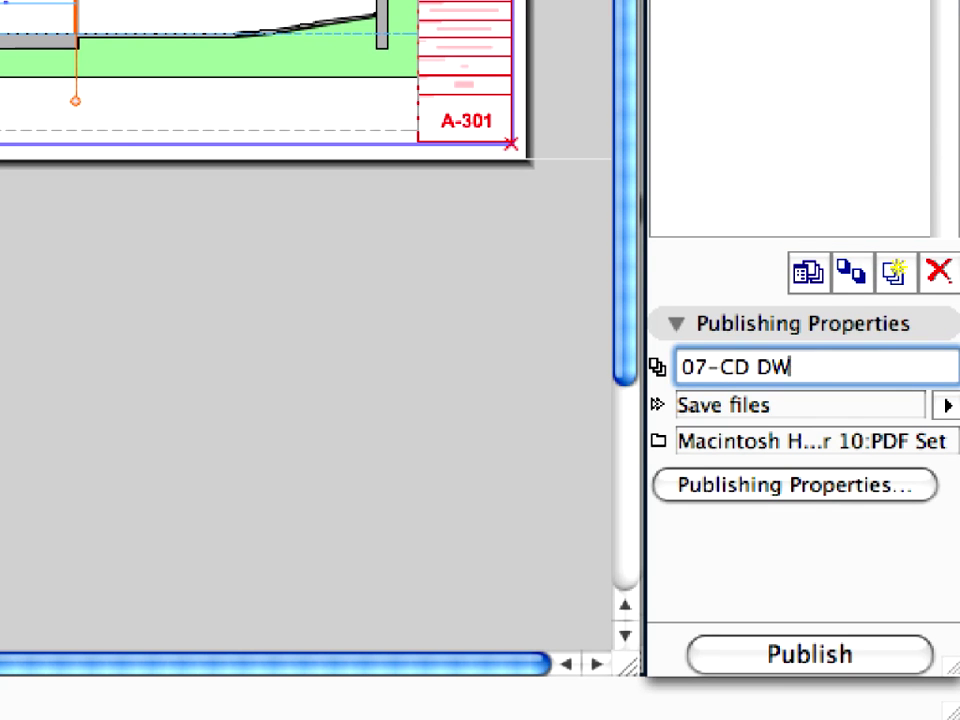
type("G Set")
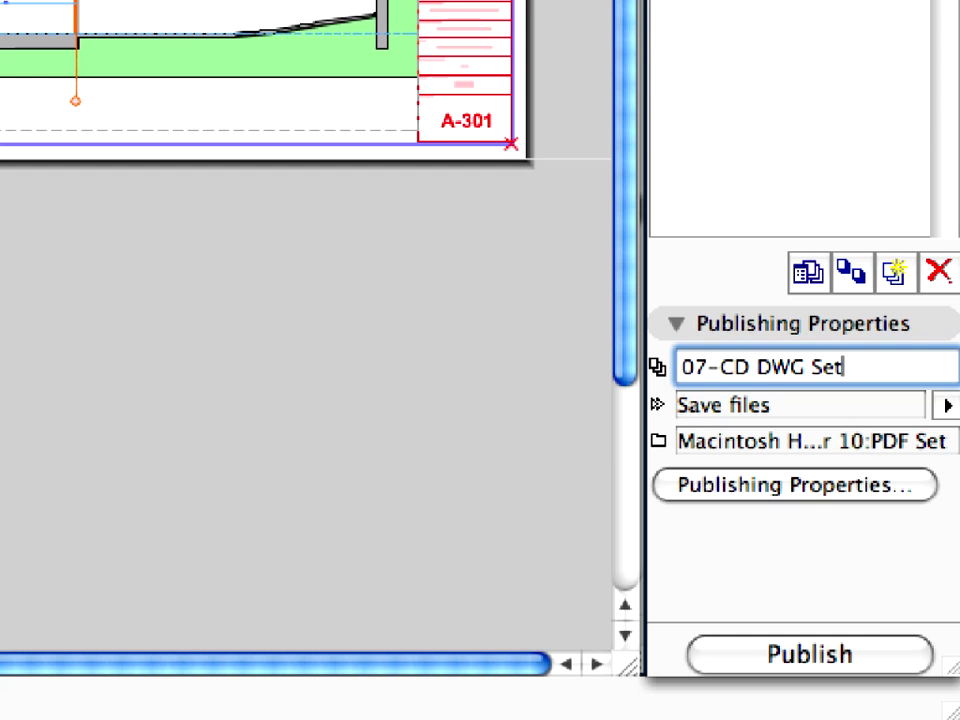
key("Return")
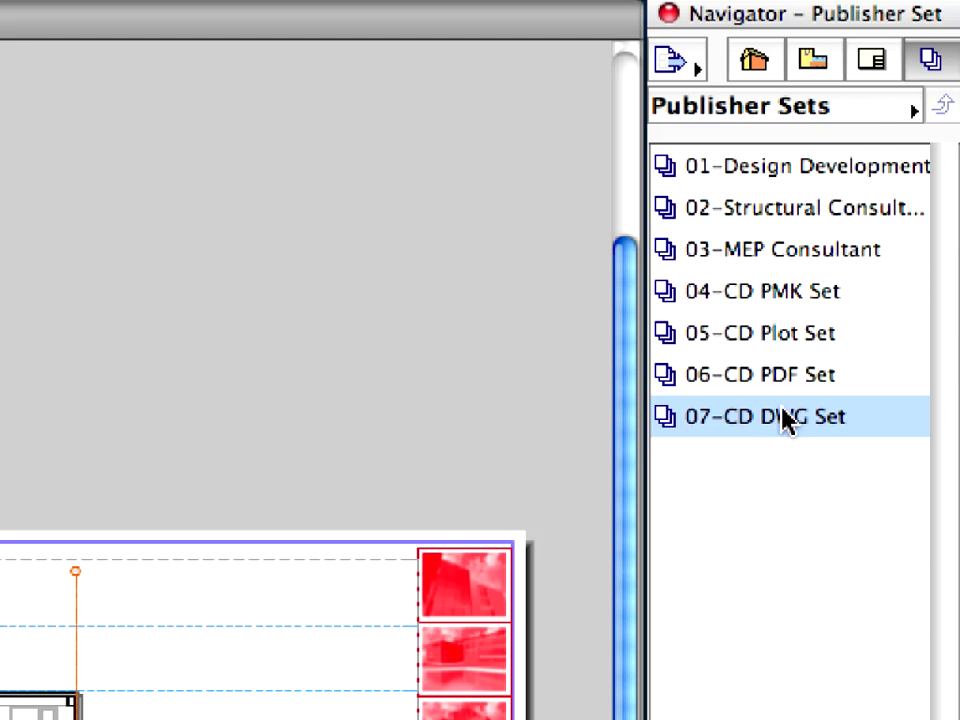
- Open 07-CD DWG Set, select the COL-10 Construction root, and set the format to DWG, merged into one file
double_click(785, 418)
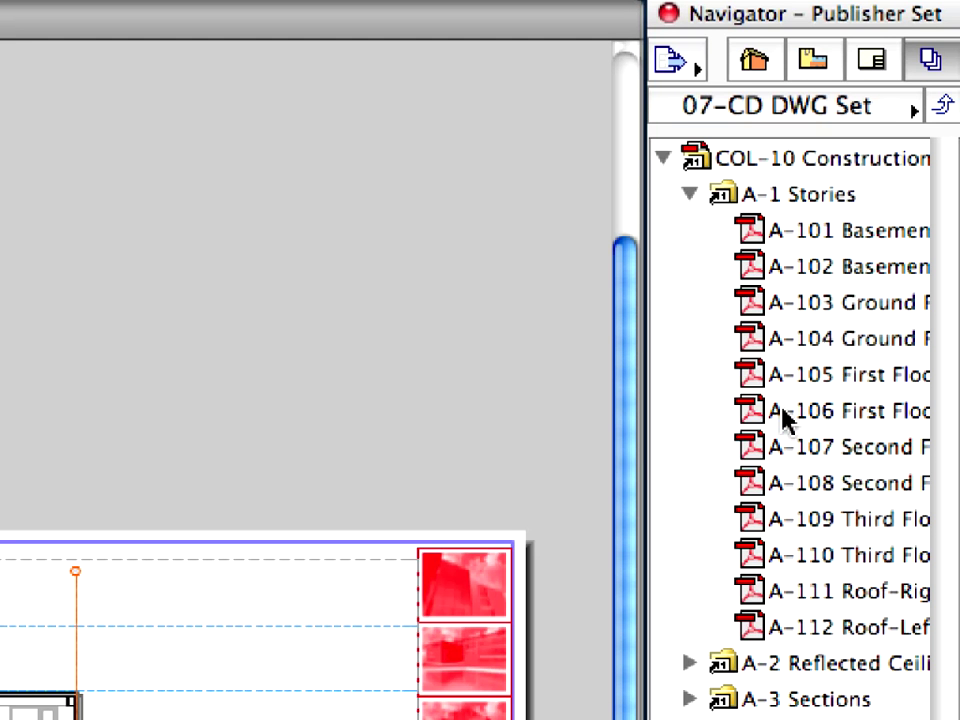
left_click(693, 194)
left_click(783, 162)
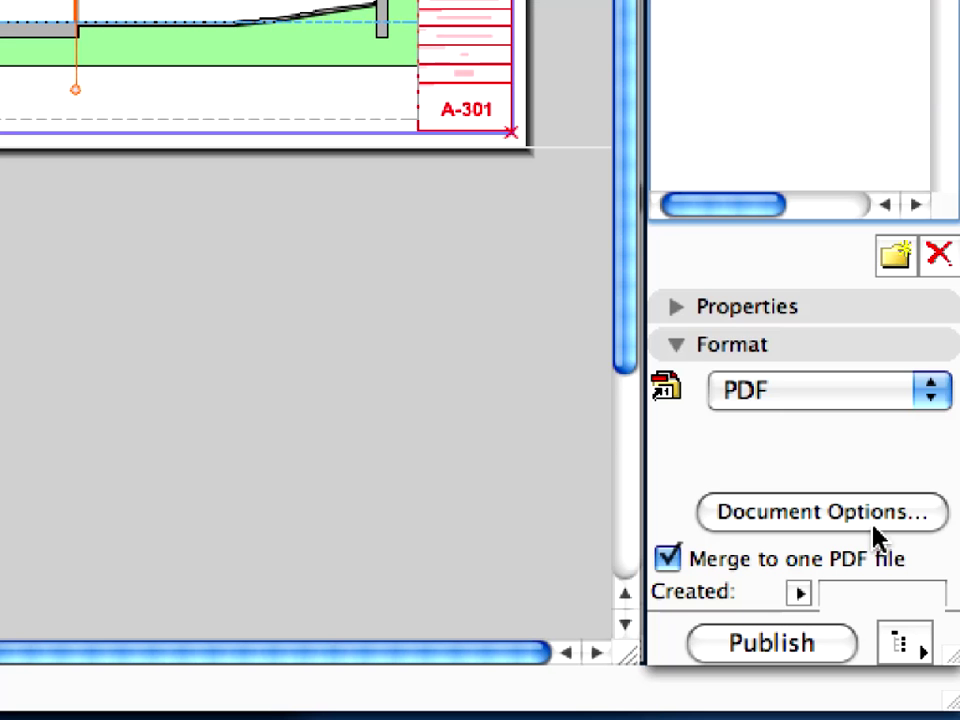
left_click(933, 392)
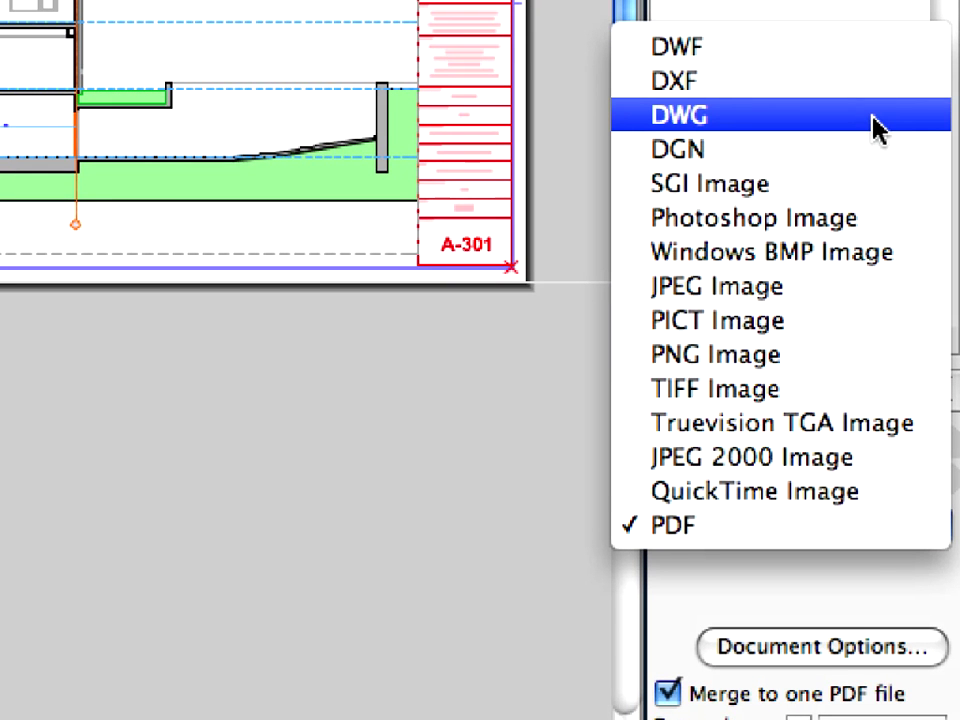
left_click(876, 128)
left_click(668, 697)
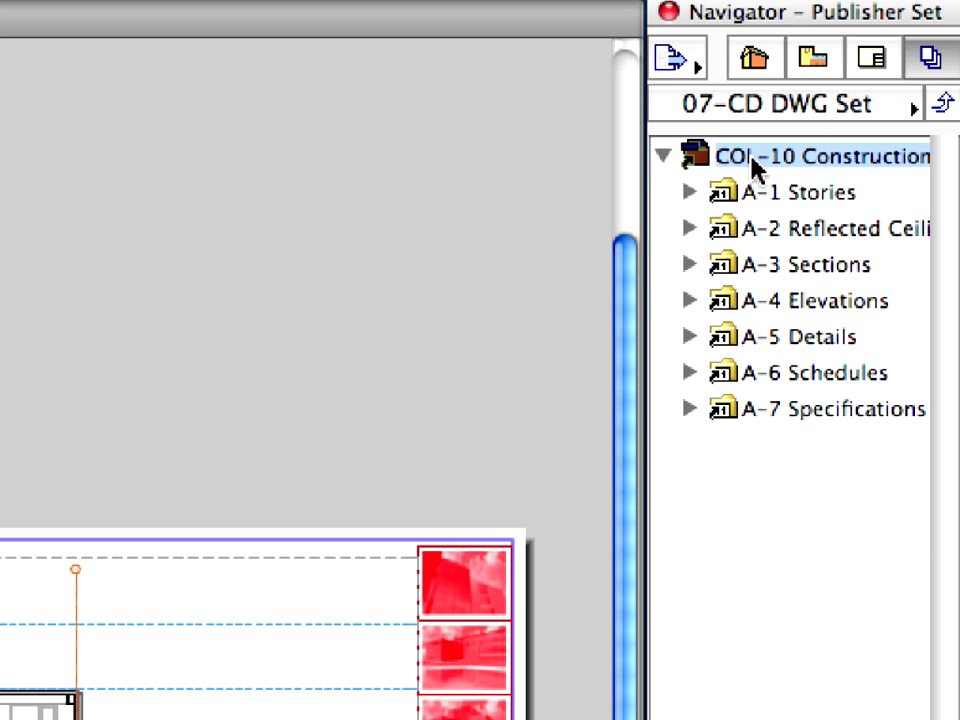
- Publish the 07-CD DWG Set with the '03 For as is output' translator, publishing 'this set'
left_click(752, 157)
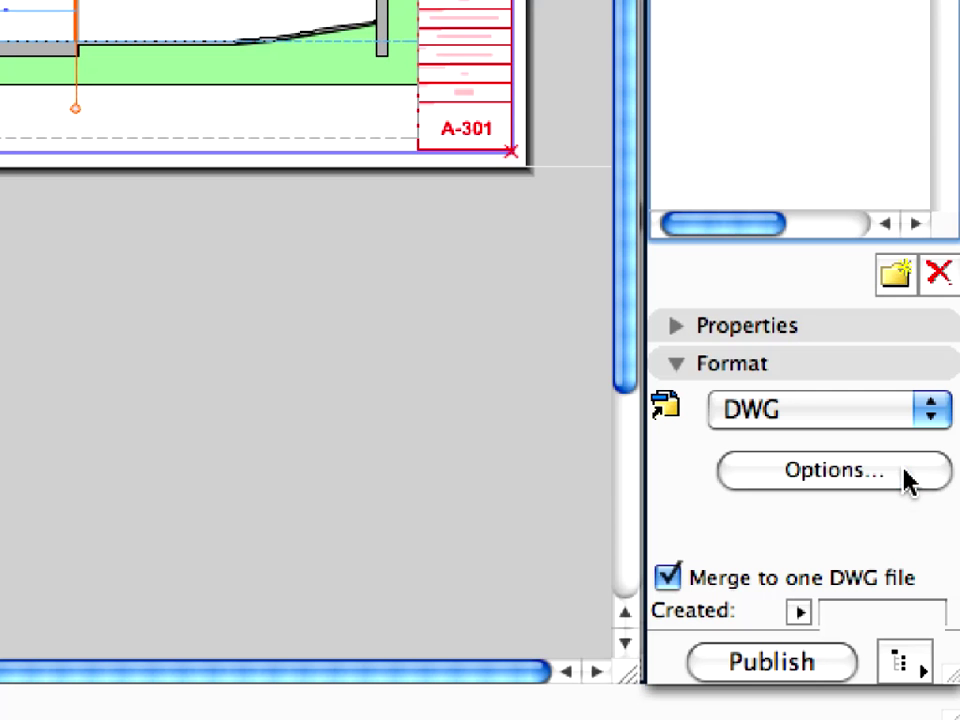
left_click(905, 476)
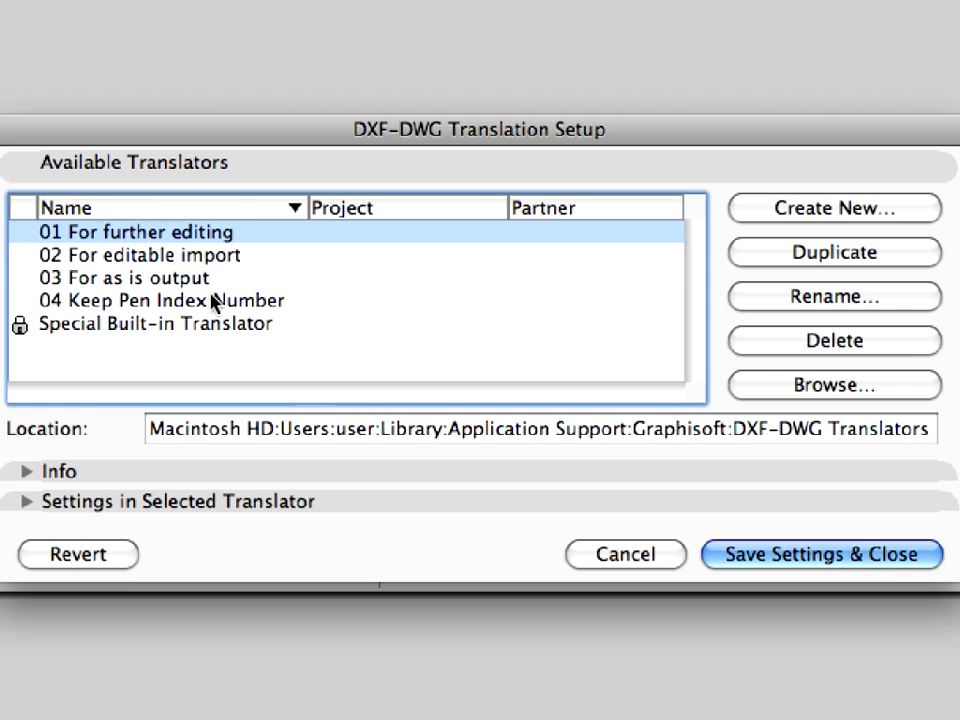
left_click(165, 281)
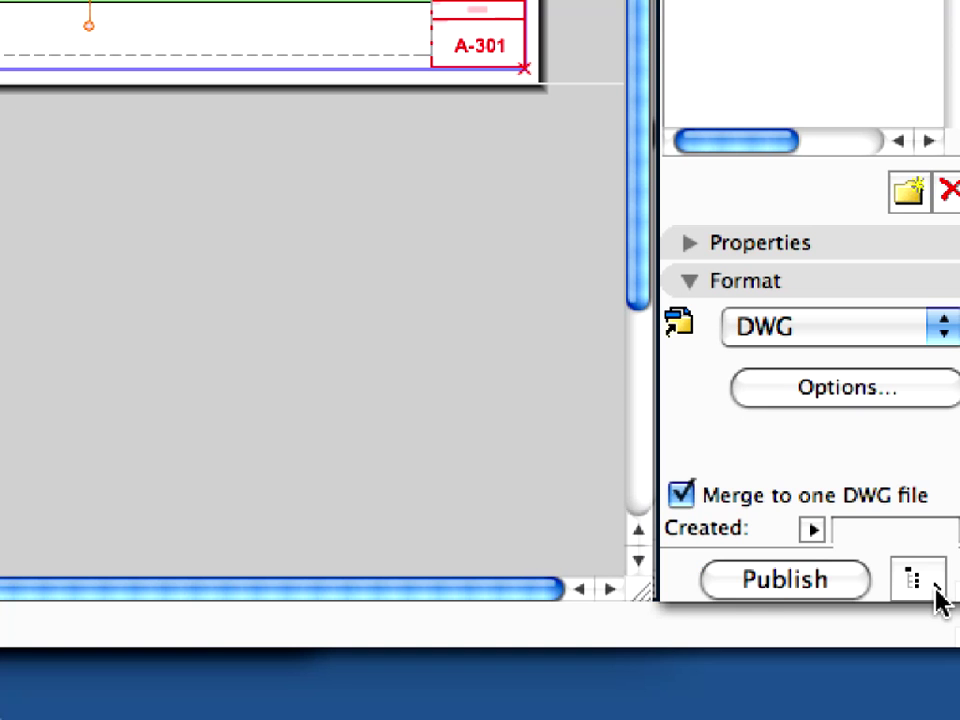
left_click(936, 600)
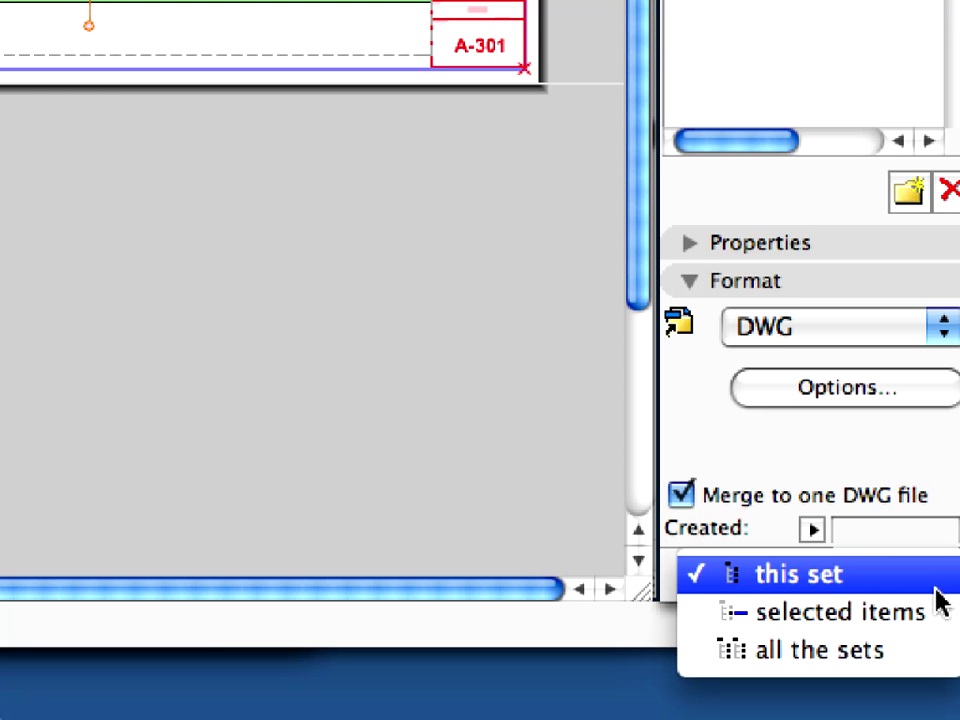
left_click(937, 590)
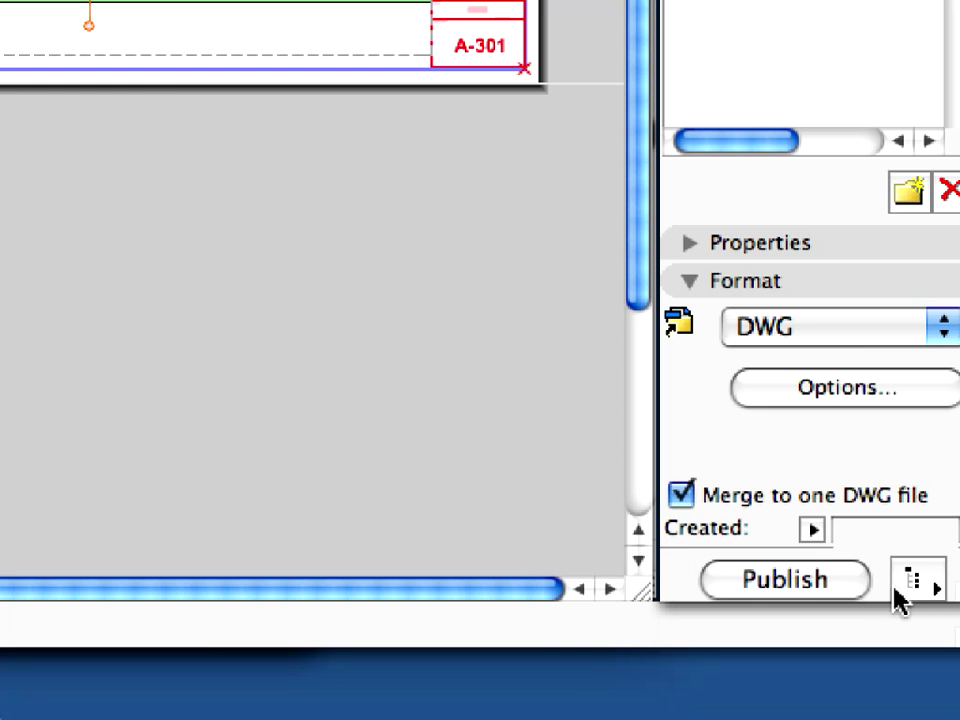
left_click(858, 588)
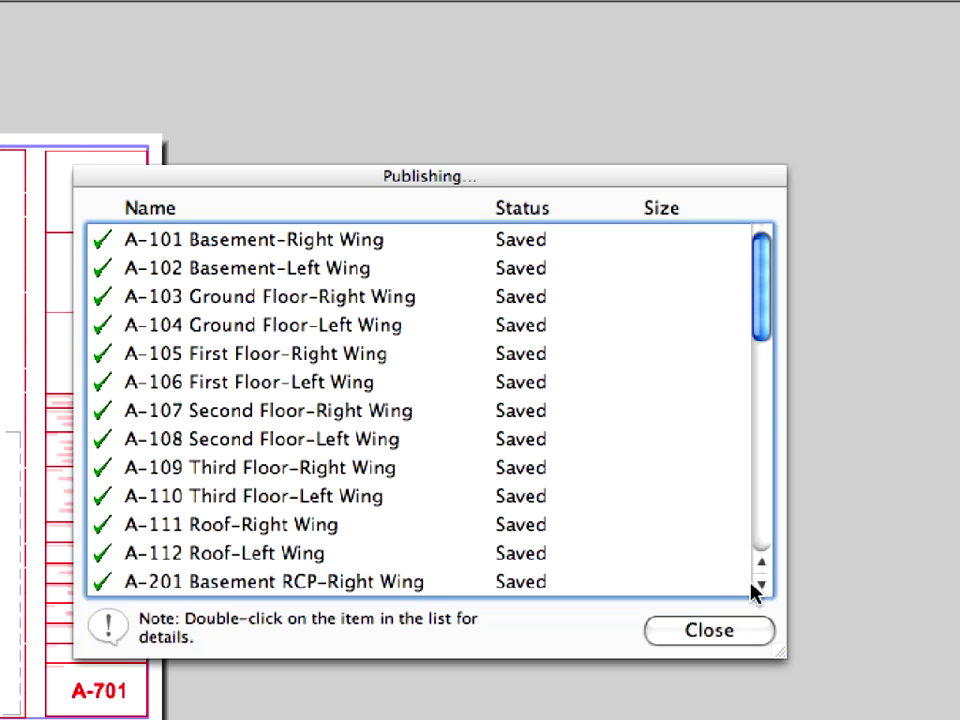
- Dismiss the publishing report and close the A-701 Elevator Specification layout window
left_click(757, 633)
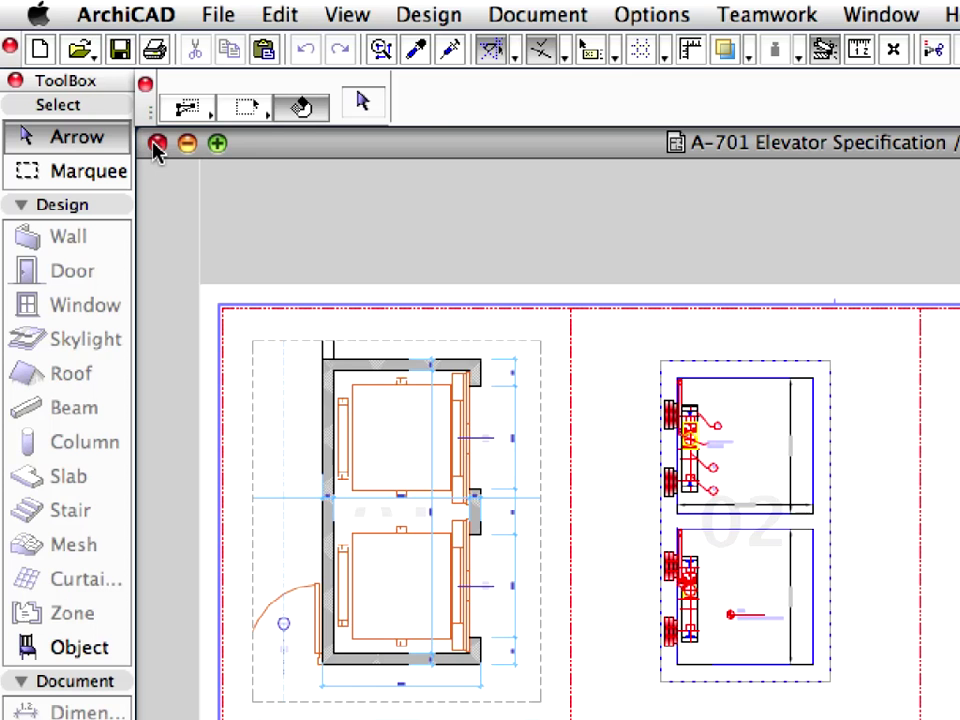
left_click(157, 145)
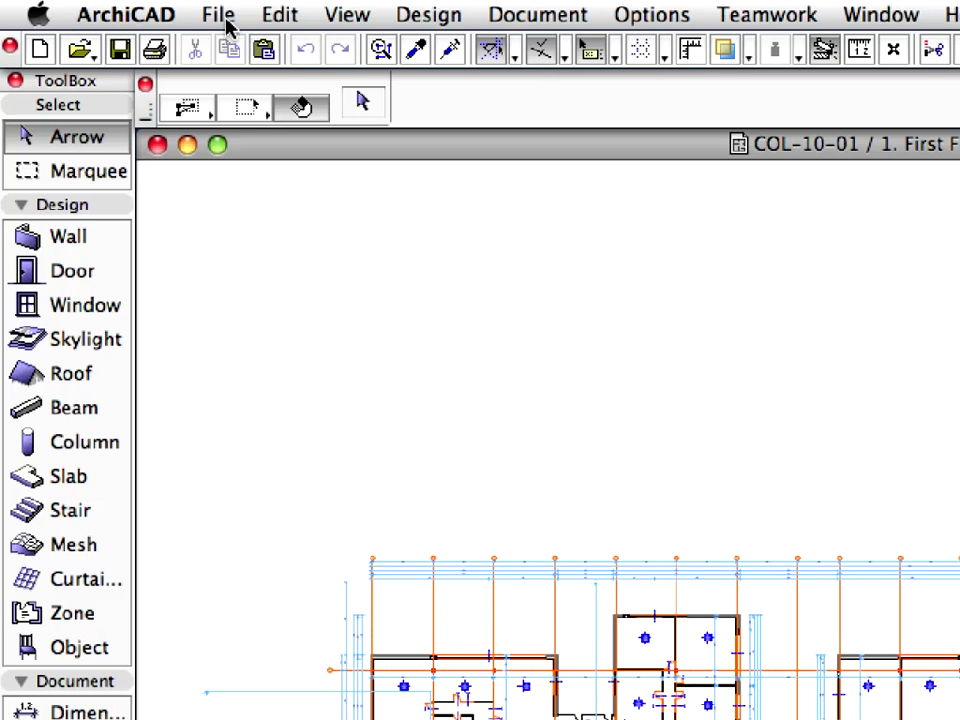
- Save the project as COL-10.pla in ArchiCAD Archive Project format and open its Archive Options
left_click(118, 11)
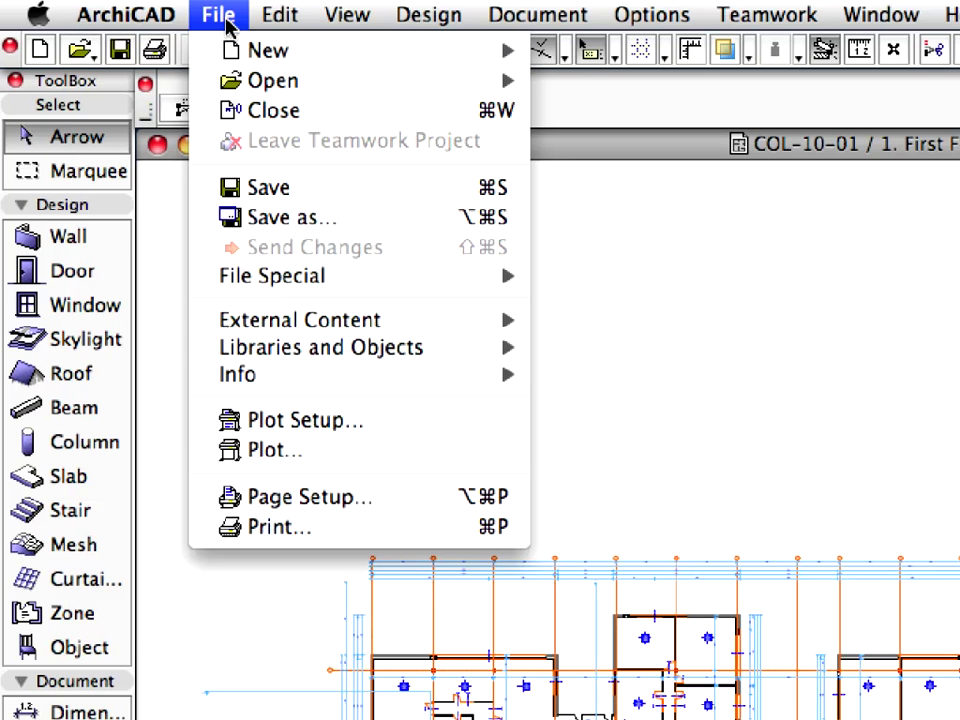
left_click(404, 223)
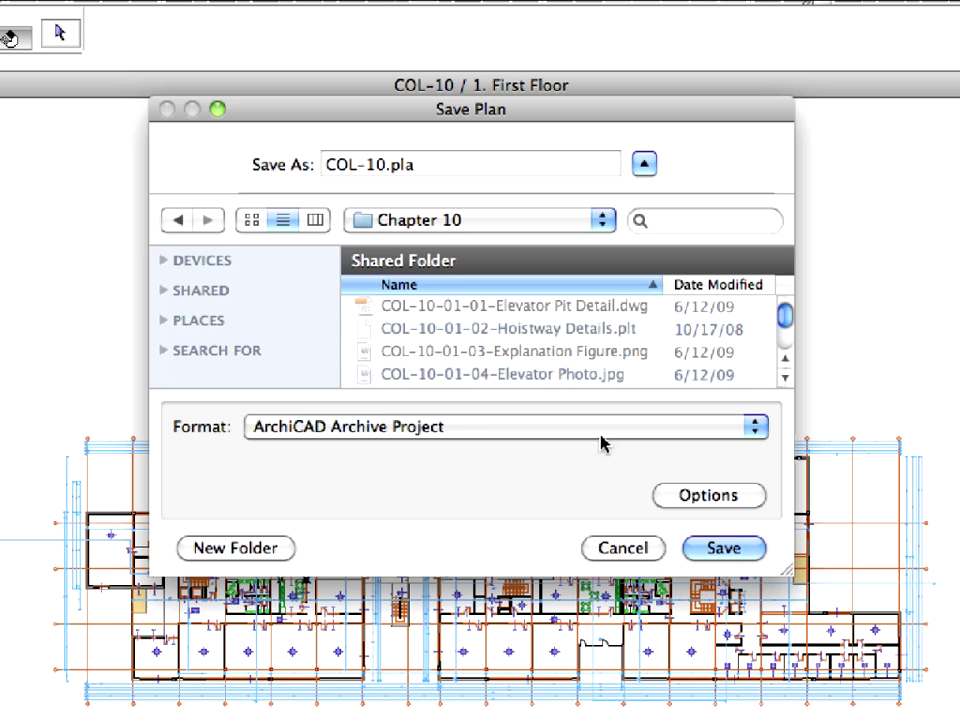
left_click(586, 434)
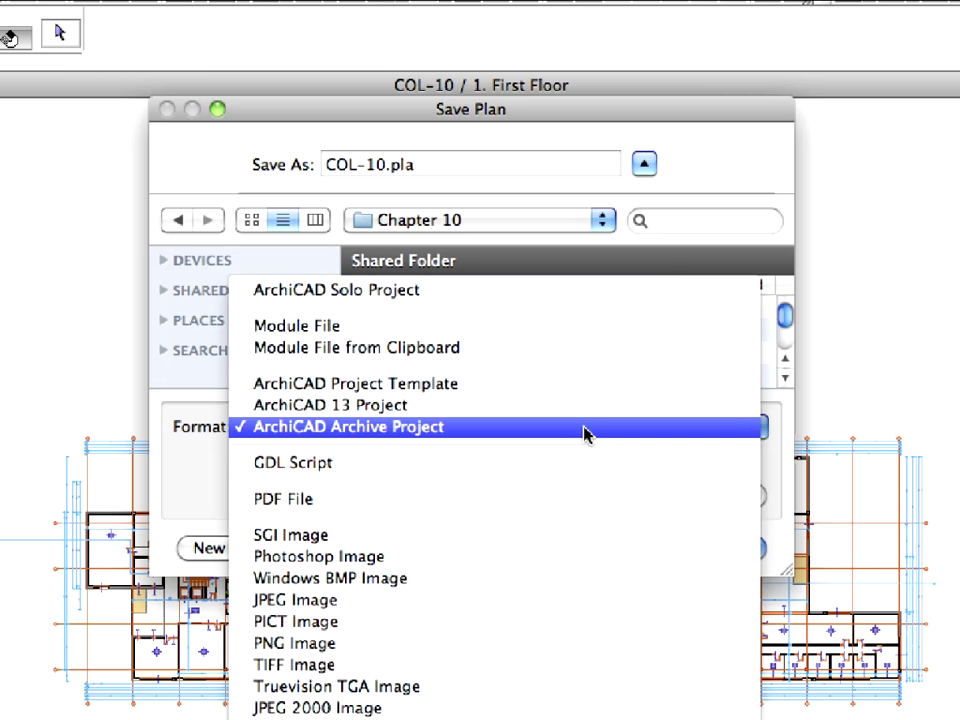
left_click(586, 428)
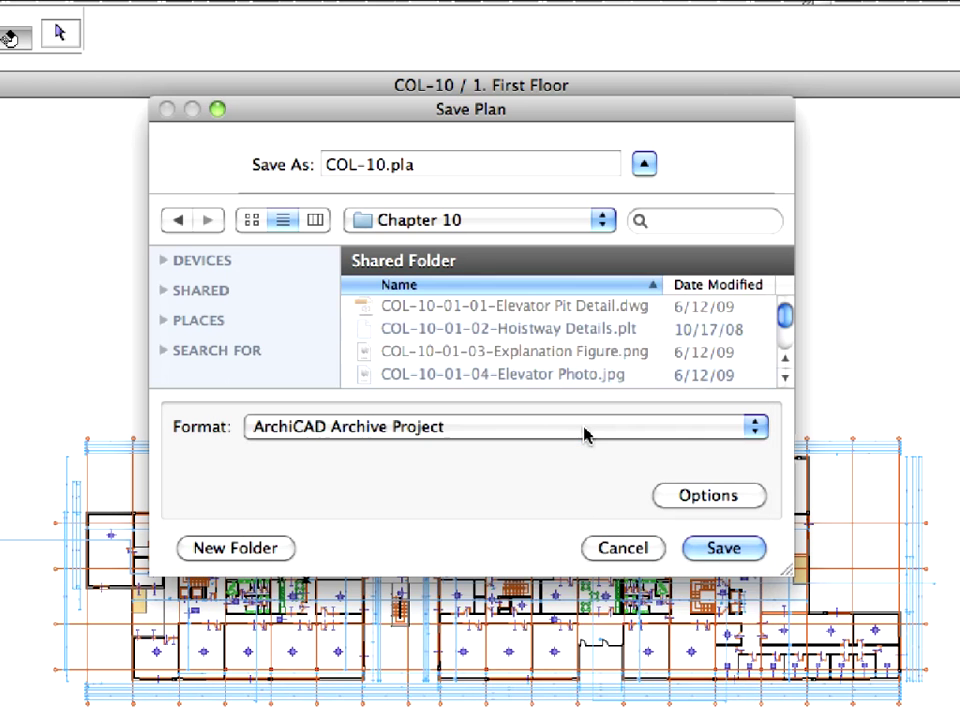
left_click(734, 497)
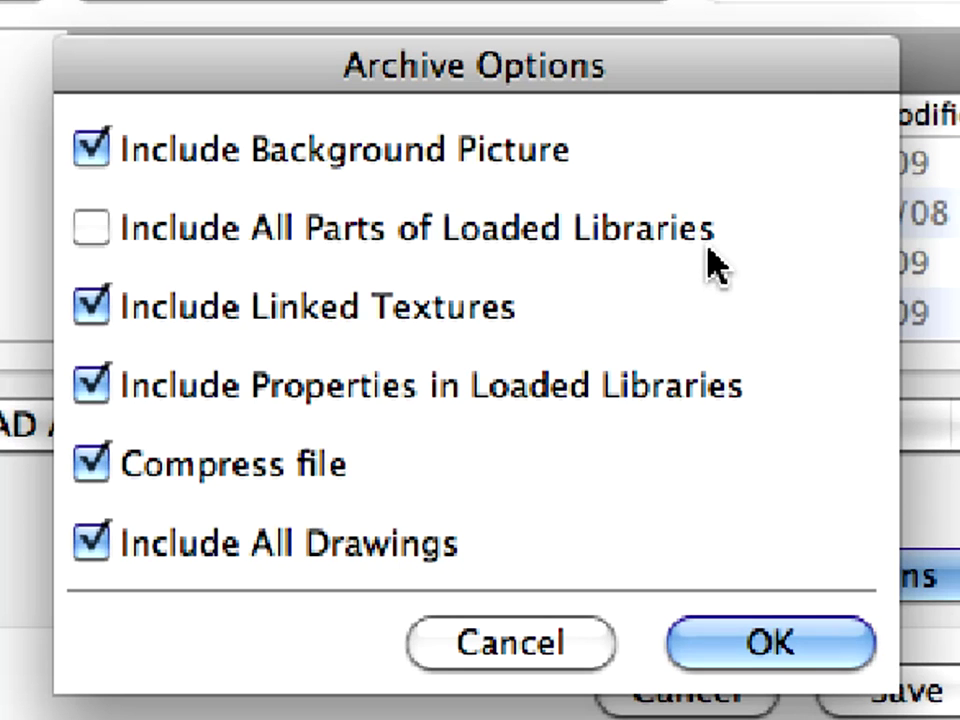
- Accept the archive options and create a new 'PLA Archive' folder to hold COL-10.pla
left_click(800, 645)
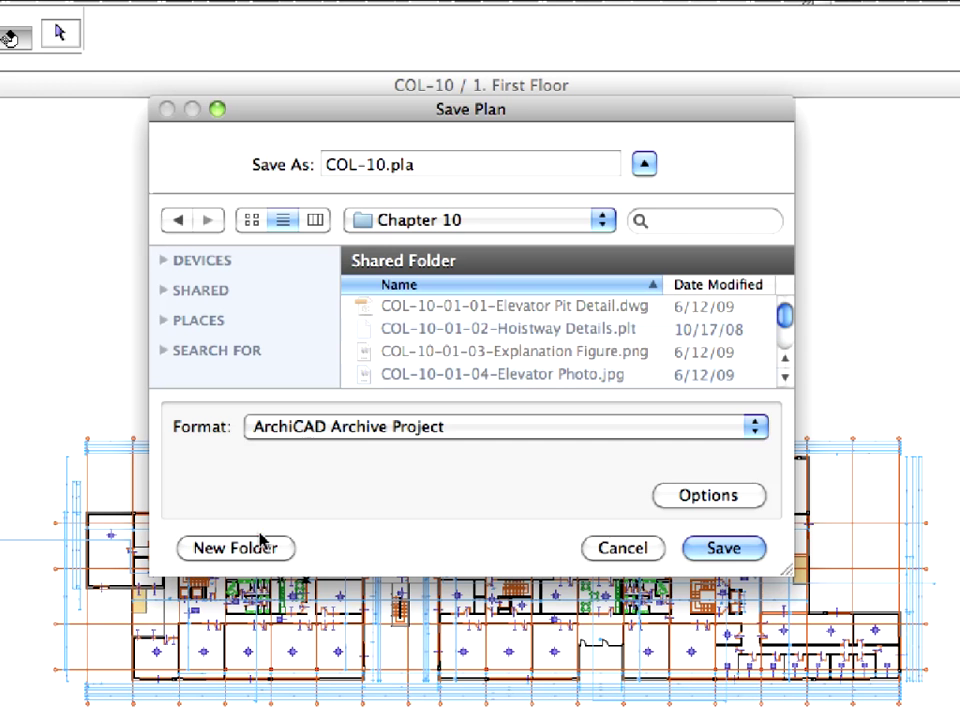
left_click(255, 546)
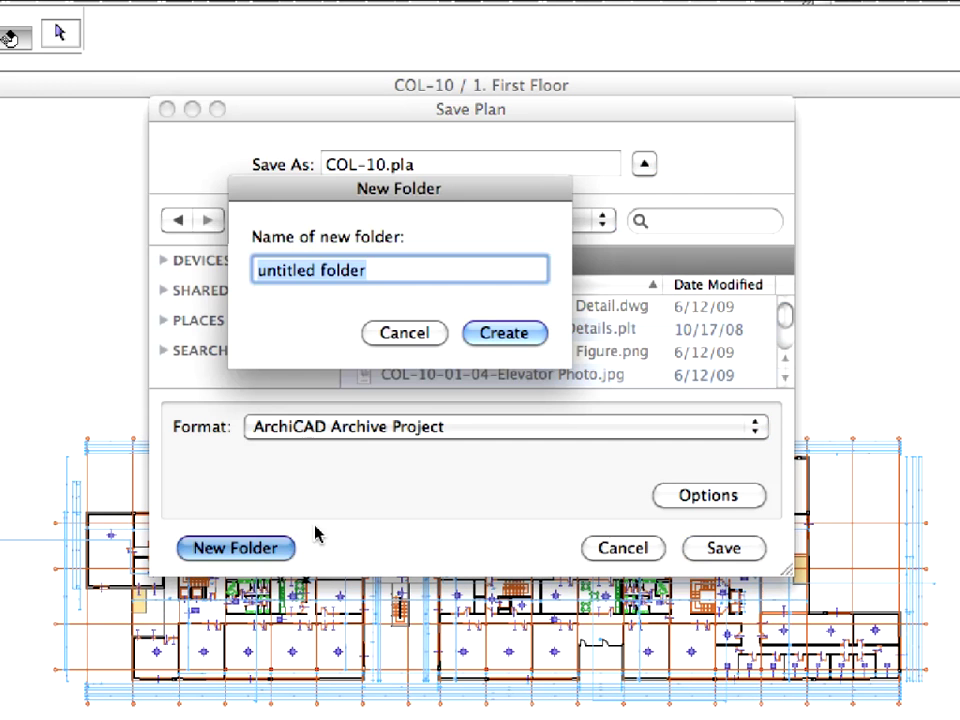
type("PLA")
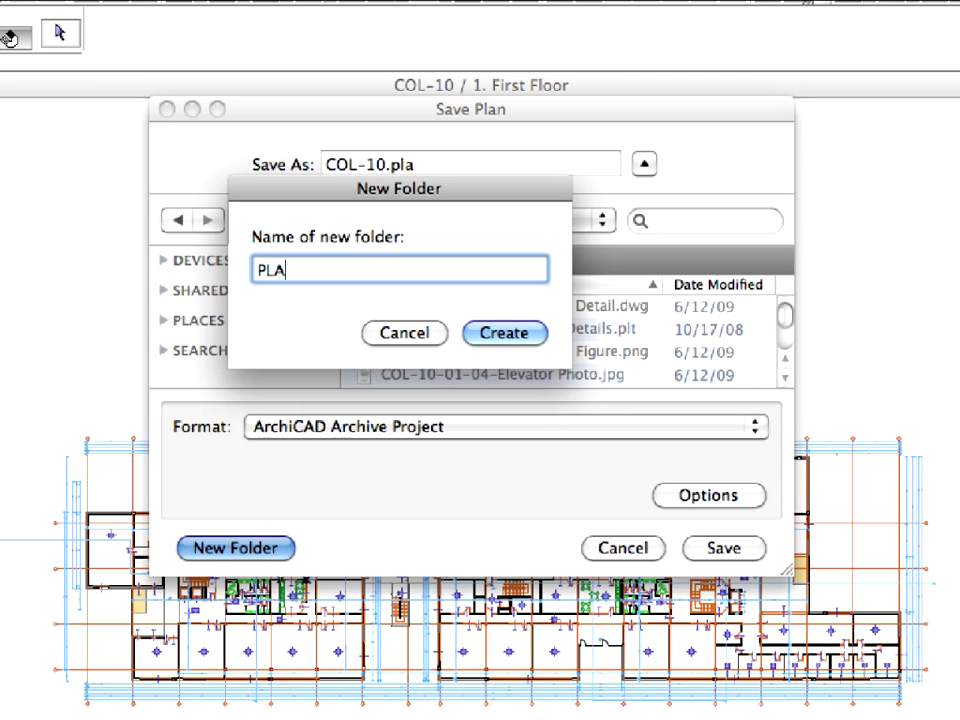
type(" Archive")
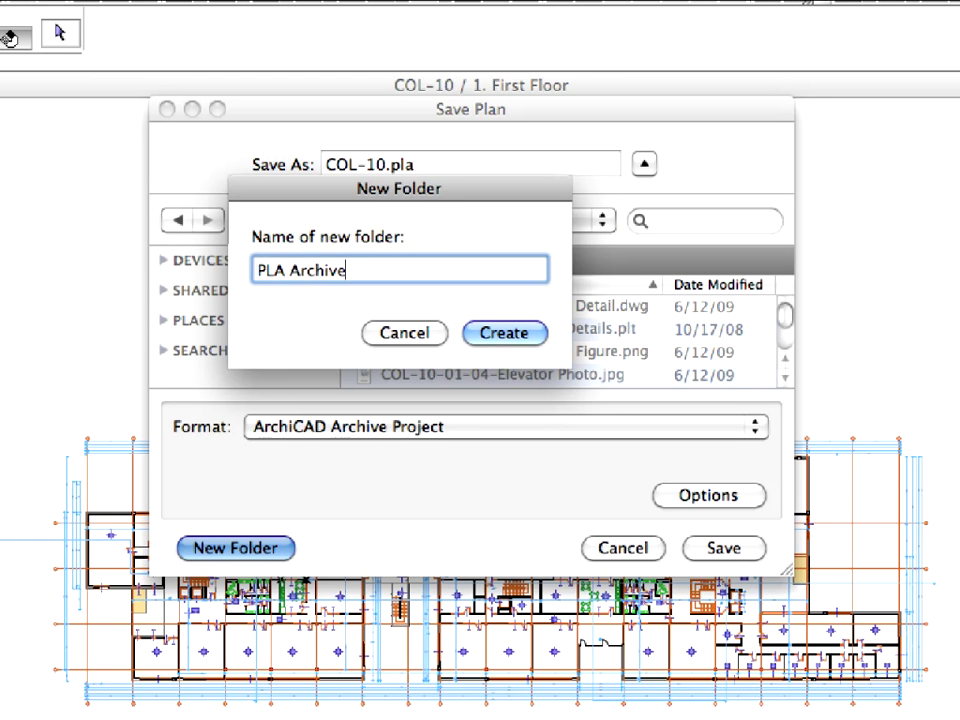
left_click(505, 333)
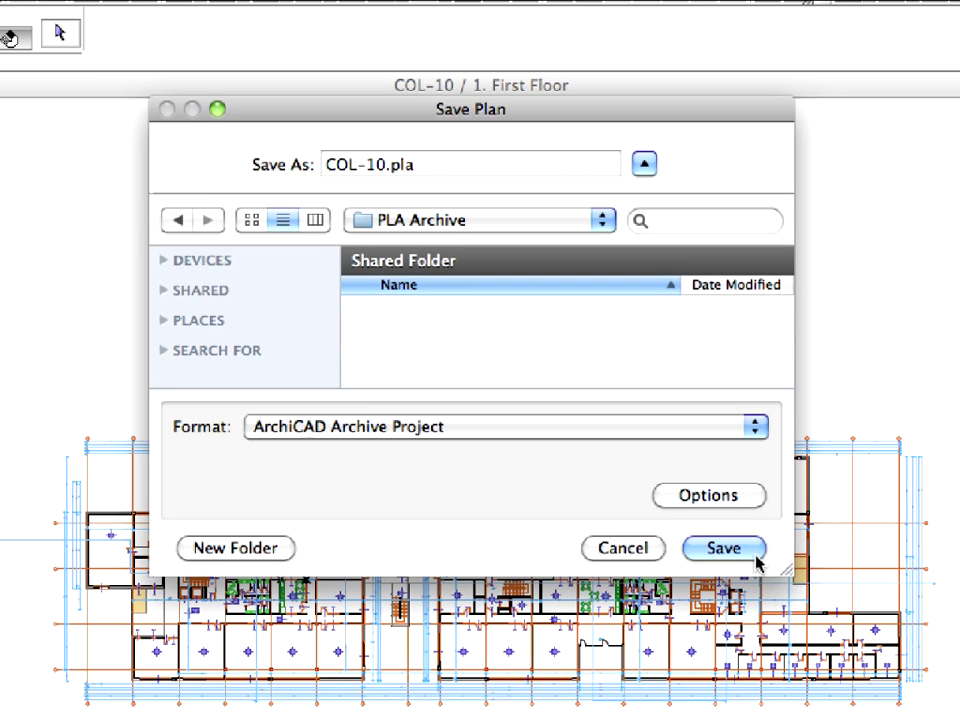
left_click(757, 563)
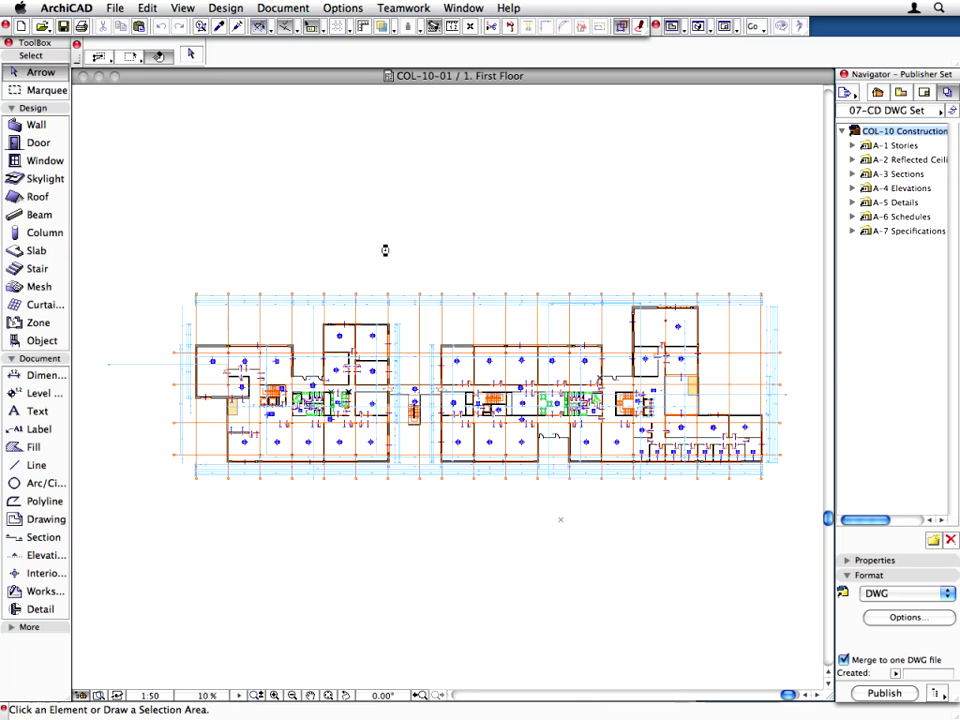